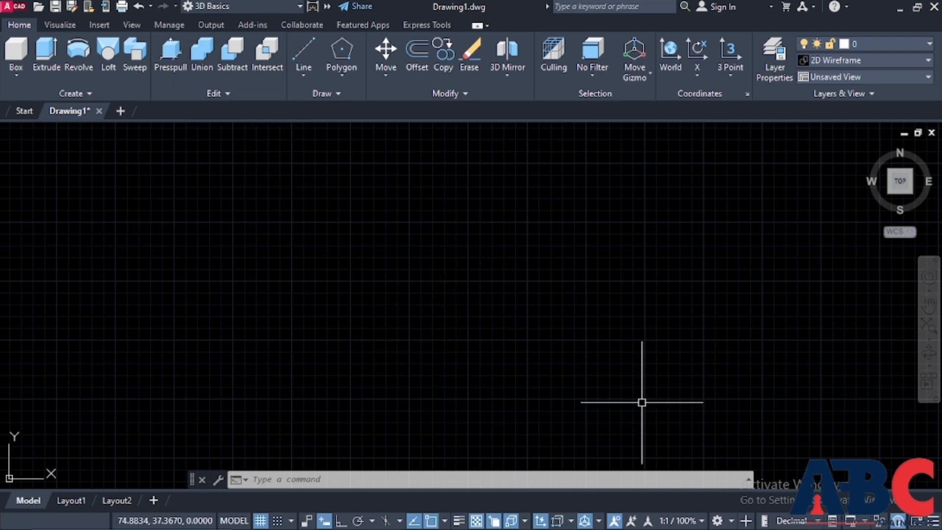
Orbit the empty model out of the top view and set the viewport to the SW Isometric view
middle_click_drag(427, 337, 374, 305, "shift")
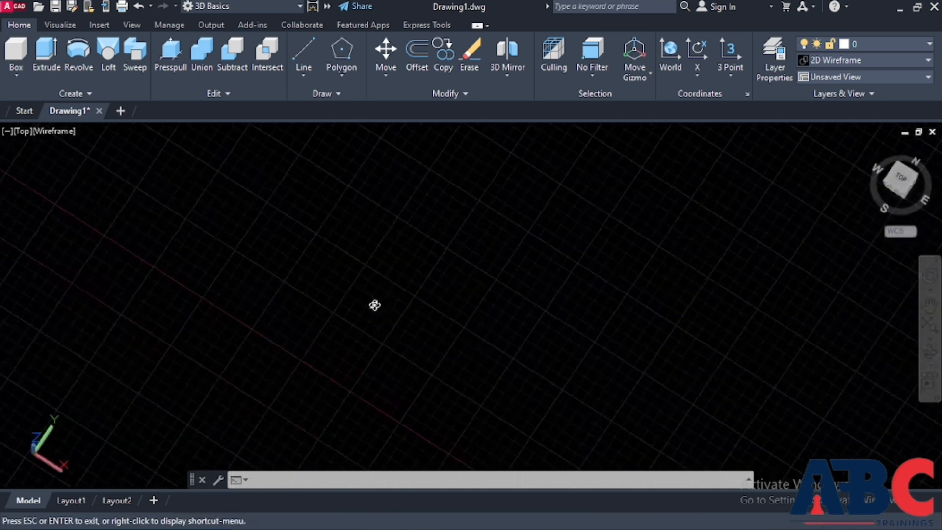
middle_click_drag(421, 339, 382, 319, "shift")
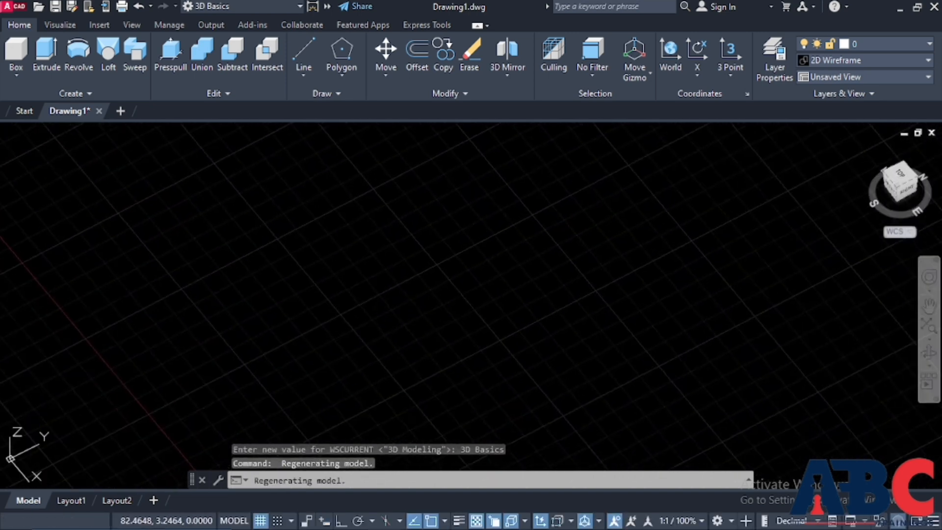
scroll(391, 330, "down", 4)
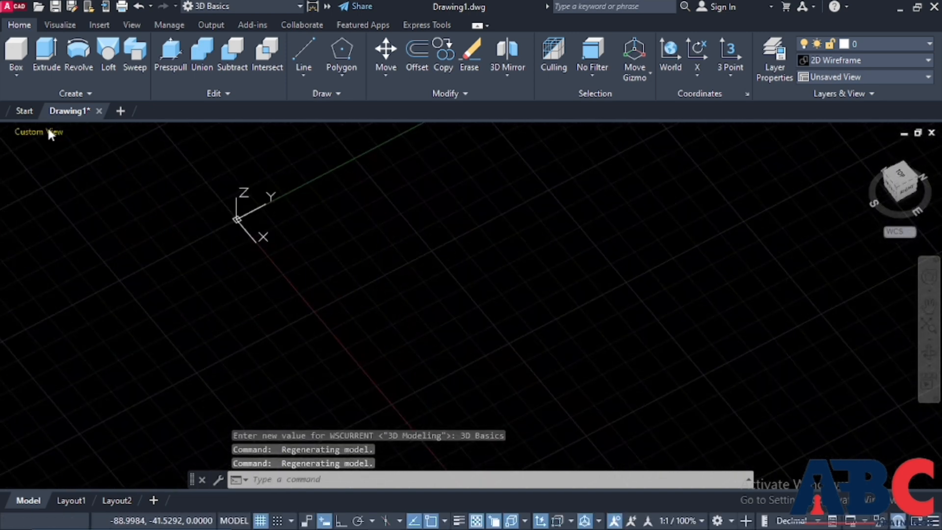
left_click(49, 132)
left_click(120, 259)
scroll(483, 372, "down", 4)
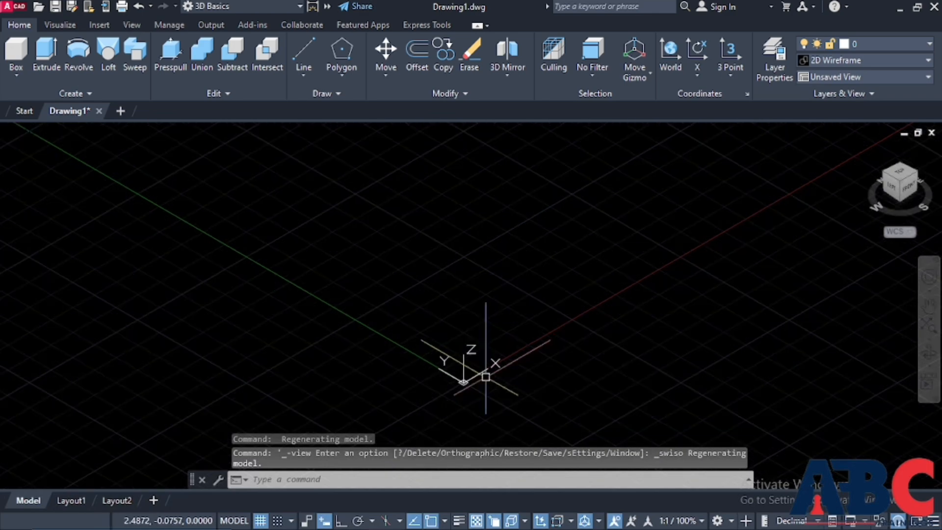
scroll(502, 225, "up", 2)
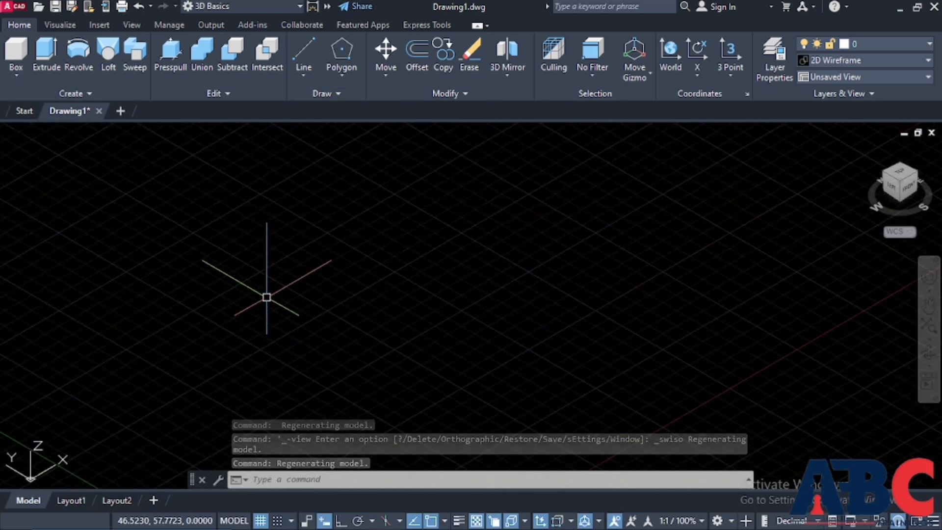
Draw a large rectangle on the ground plane in the middle of the drawing area
type("re")
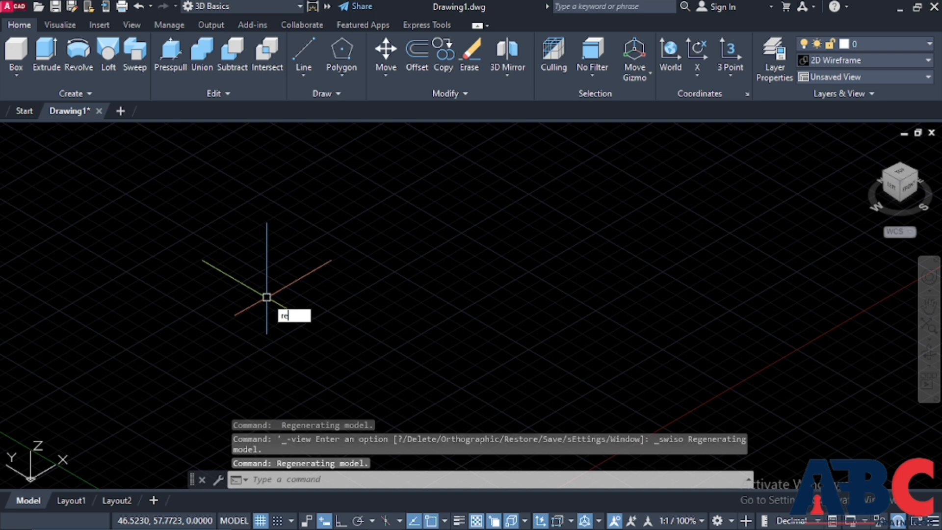
type("rec")
key("Return")
left_click(306, 293)
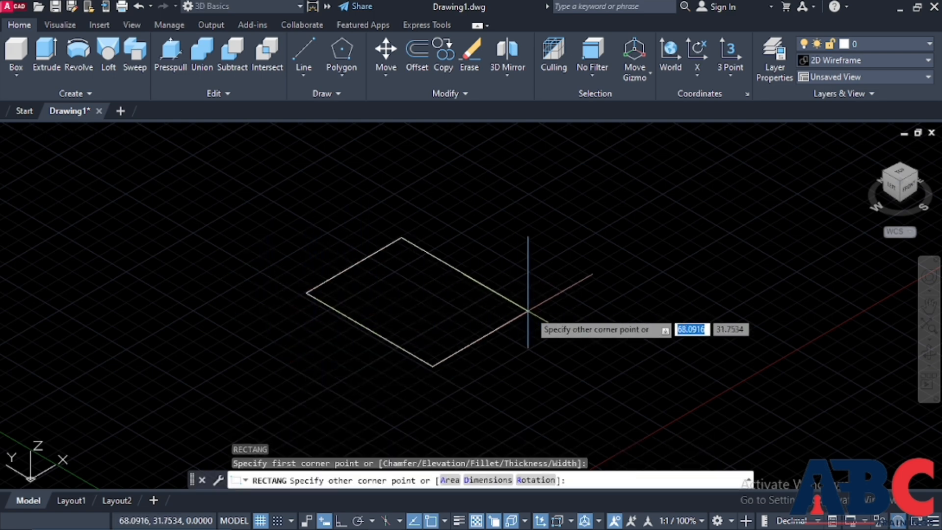
left_click(562, 308)
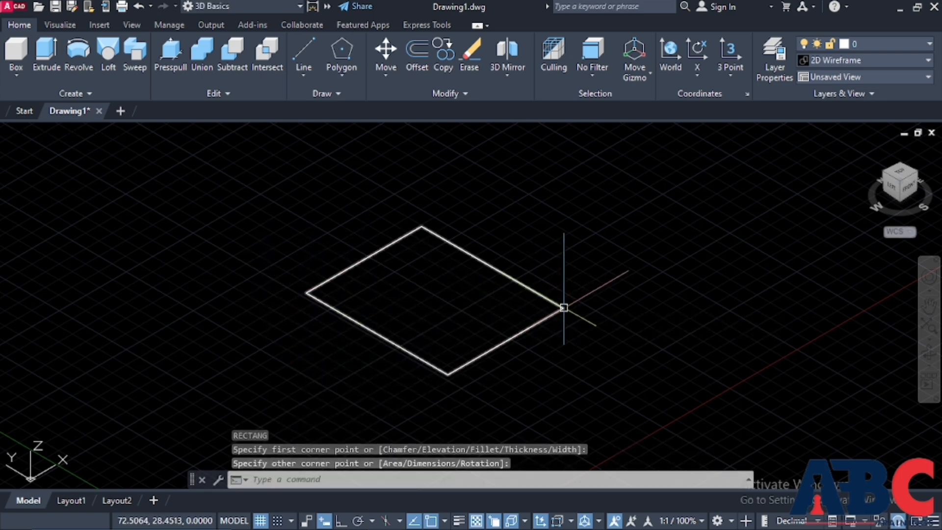
Presspull the area inside the large rectangle upward by about 27 units to form a solid block
left_click(169, 51)
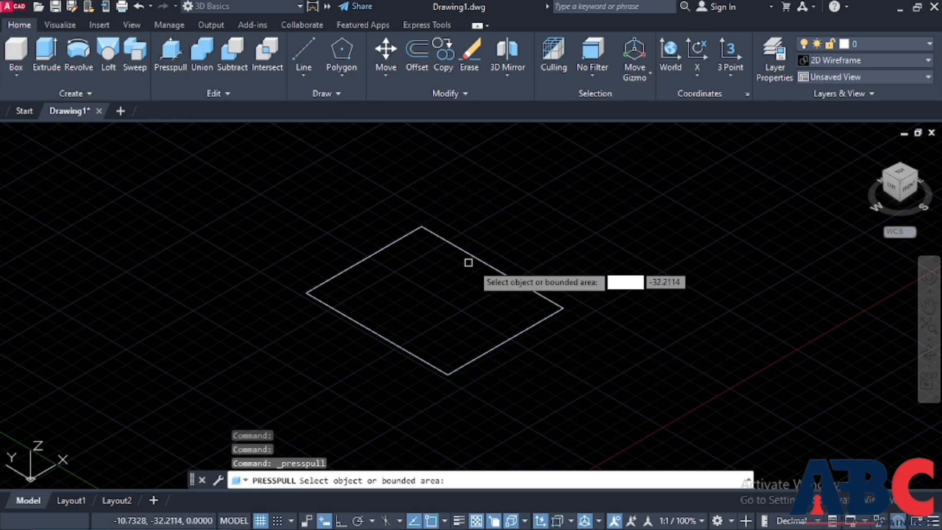
left_click(433, 295)
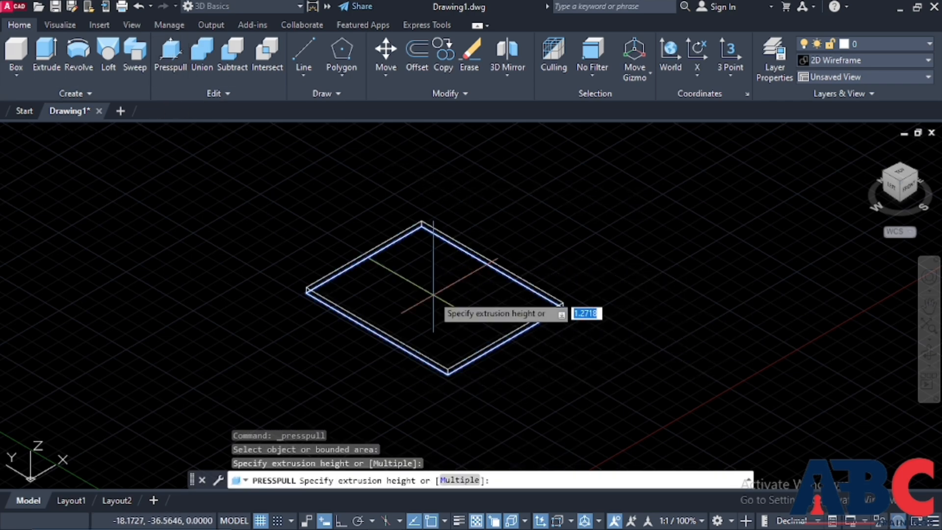
scroll(434, 304, "down", 4)
scroll(441, 294, "up", 4)
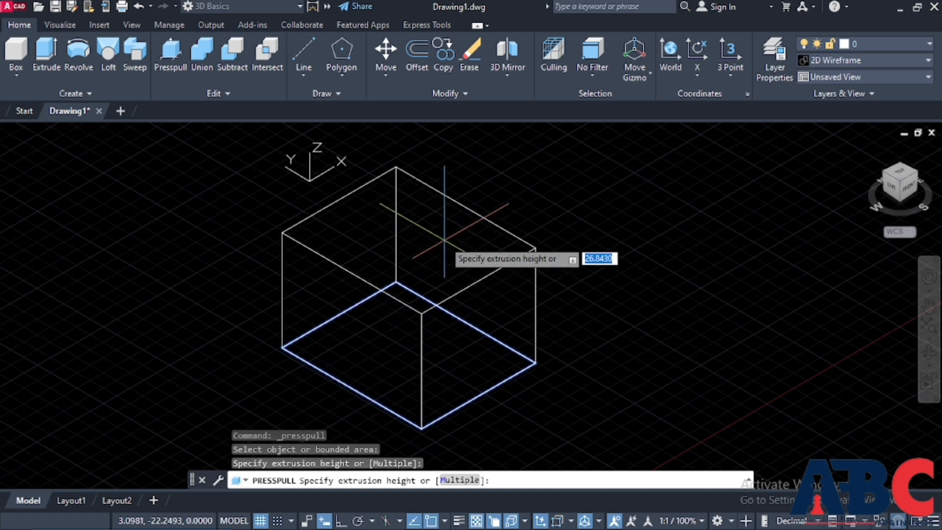
left_click(445, 240)
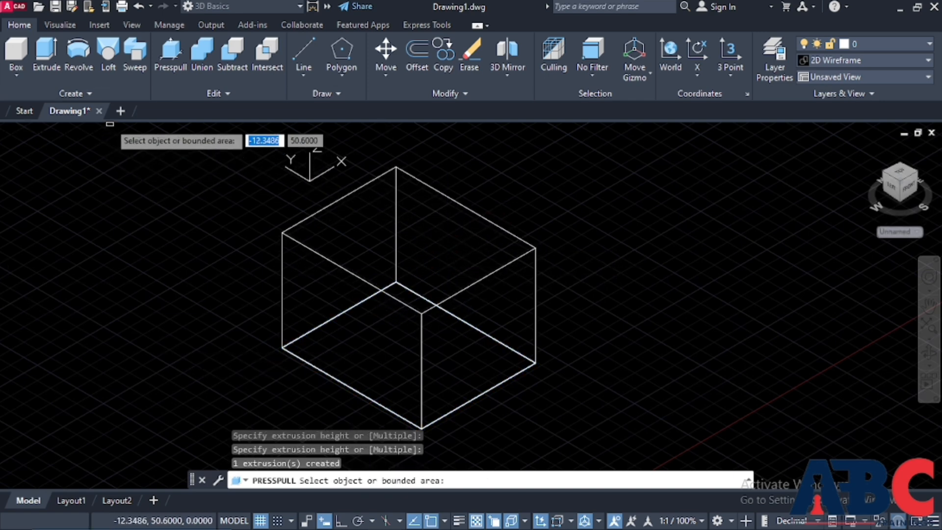
key("Return")
Set the viewport's visual style to Shaded
left_click(97, 133)
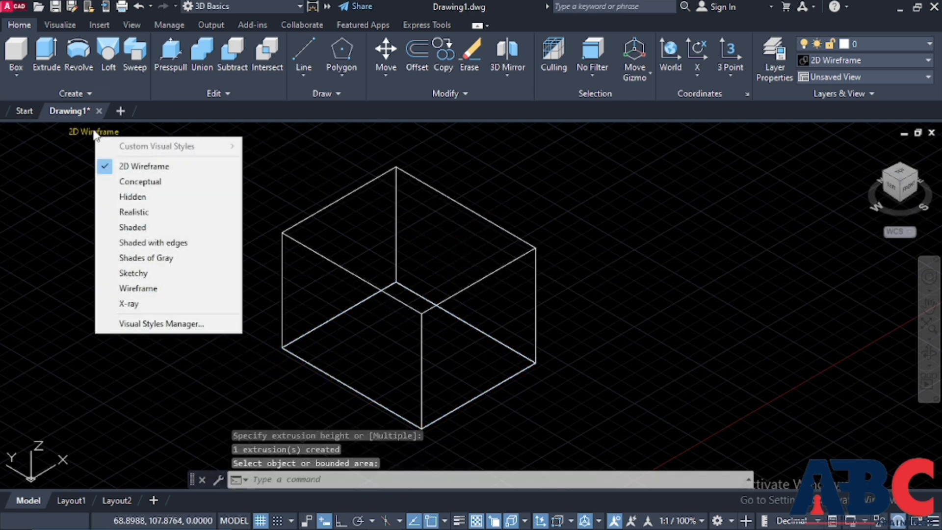
left_click(131, 228)
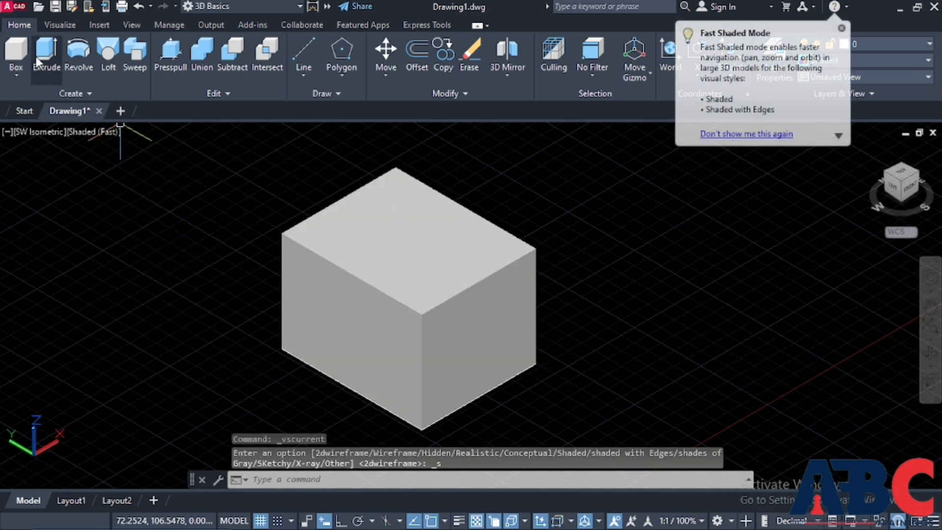
scroll(375, 315, "down", 3)
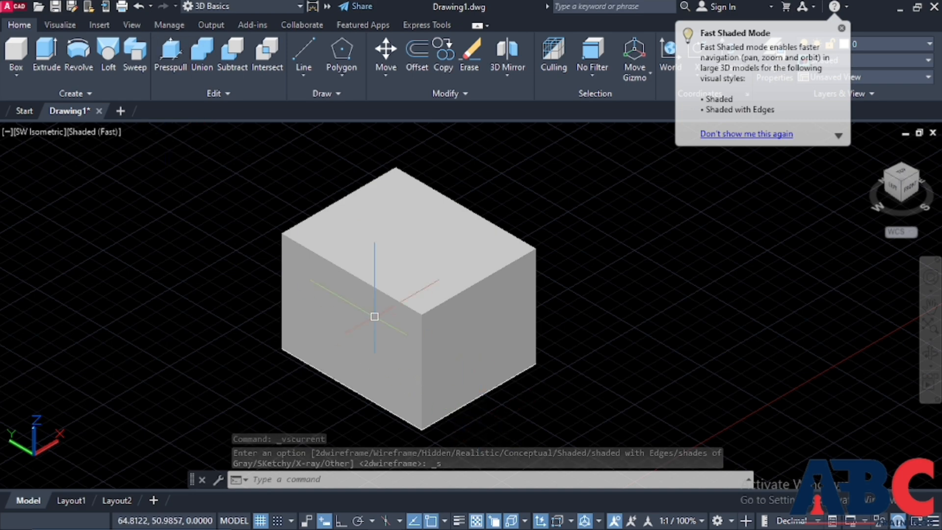
scroll(446, 307, "up", 4)
scroll(400, 275, "down", 4)
scroll(557, 288, "up", 6)
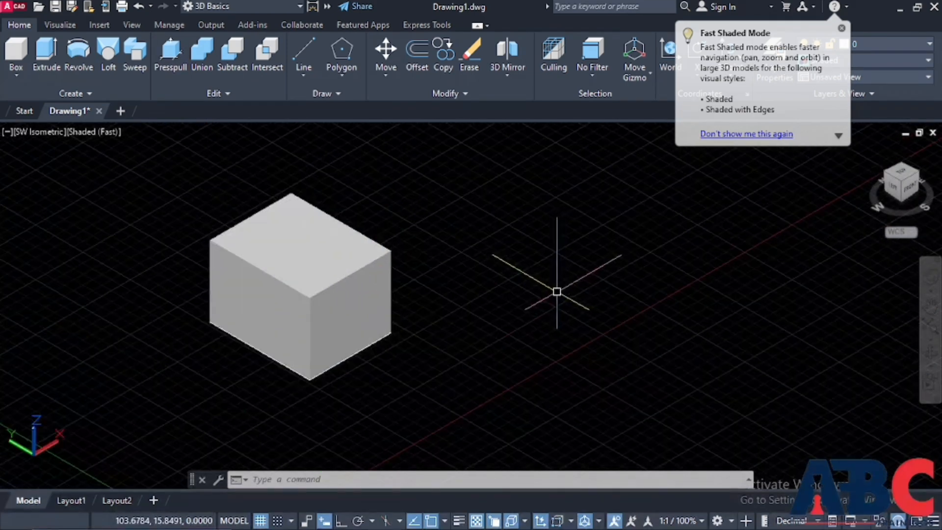
Draw a long, narrow rectangle on the ground plane in the empty area beside the solid block
type("rec")
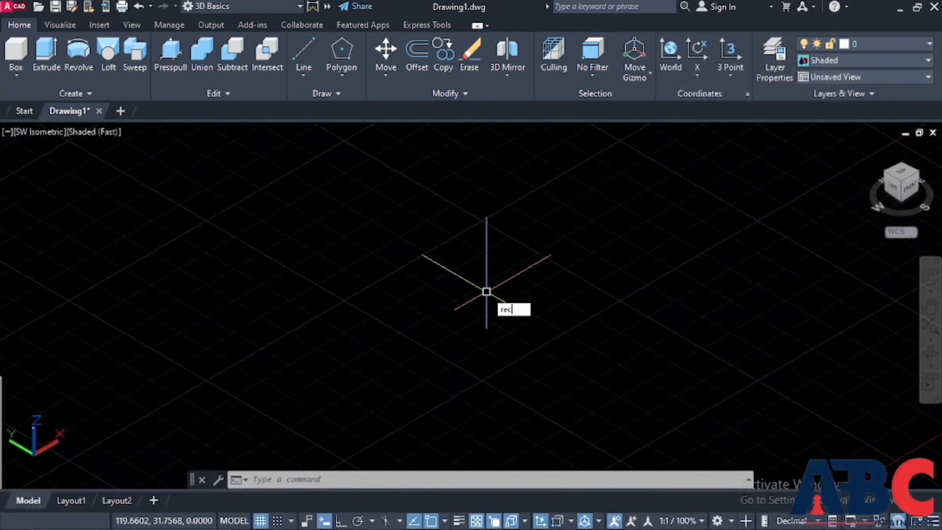
key("Return")
left_click(308, 256)
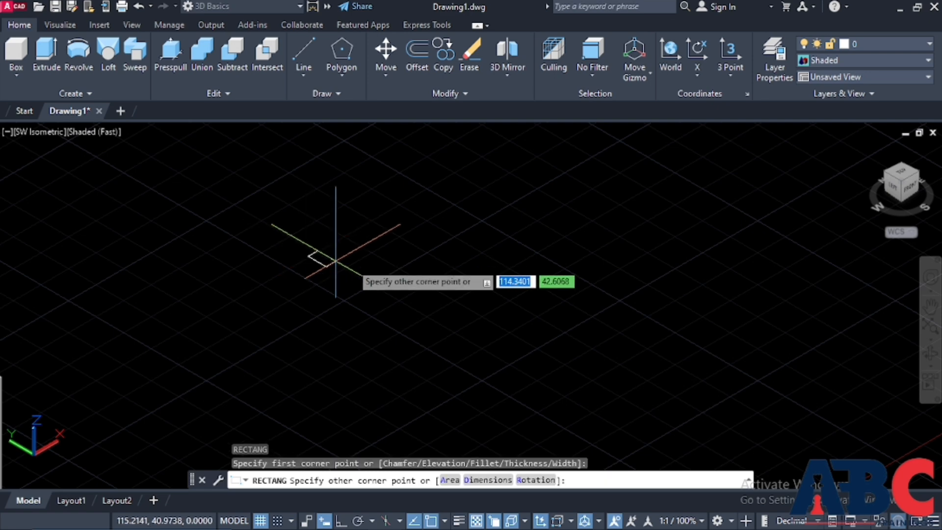
left_click(502, 332)
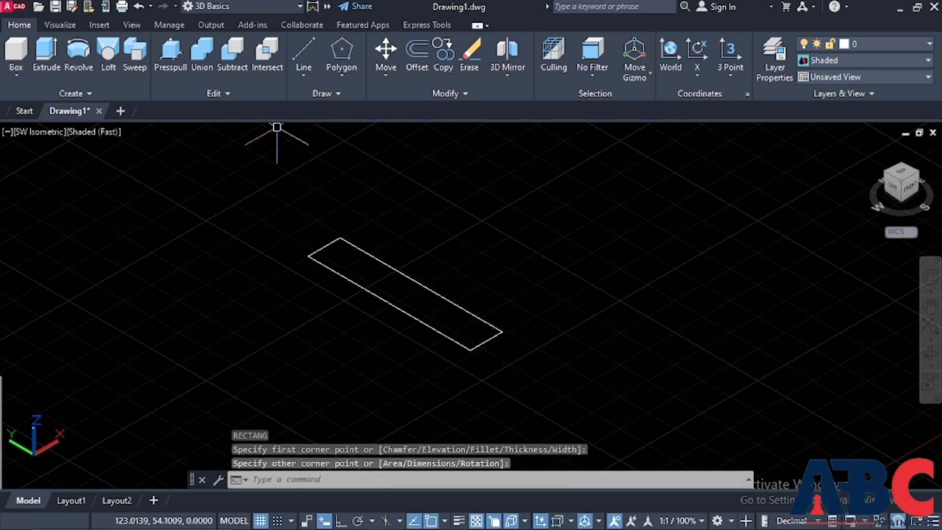
Presspull the area inside the narrow rectangle to a height of 10
left_click(171, 54)
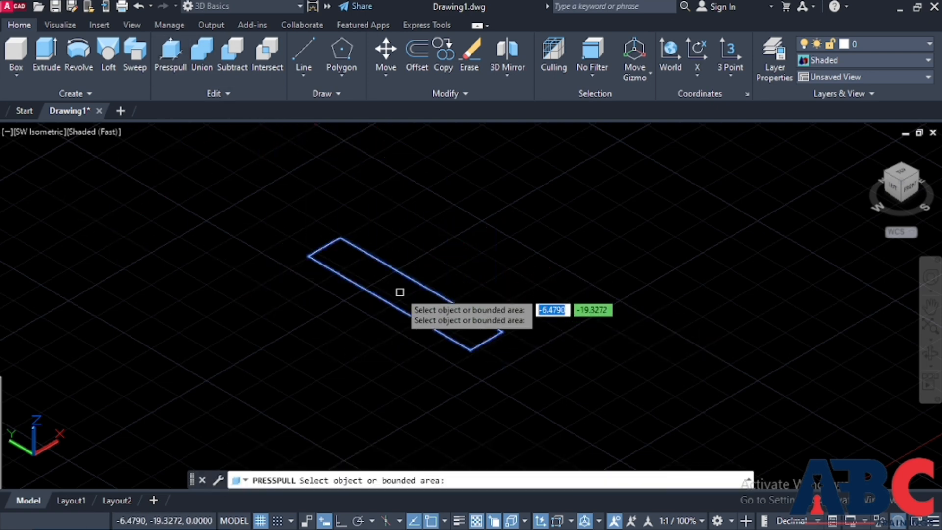
scroll(399, 292, "up", 2)
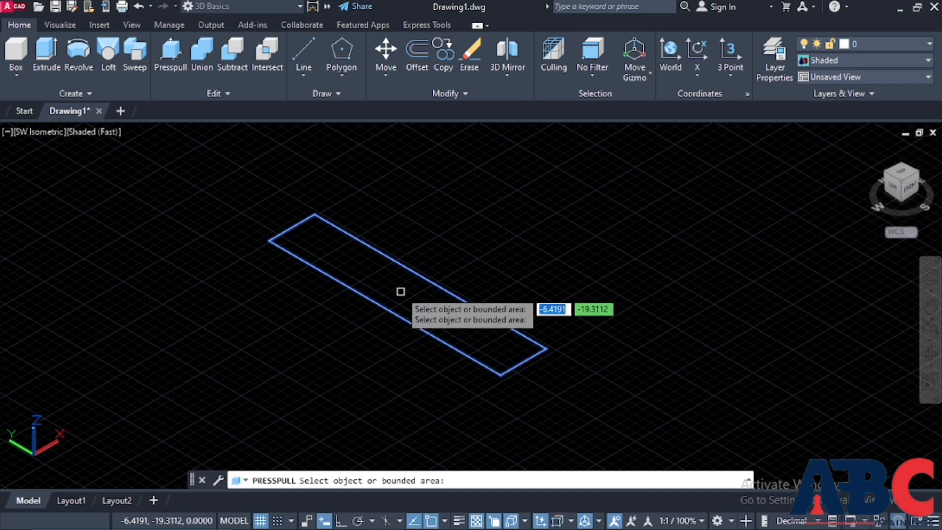
left_click(400, 292)
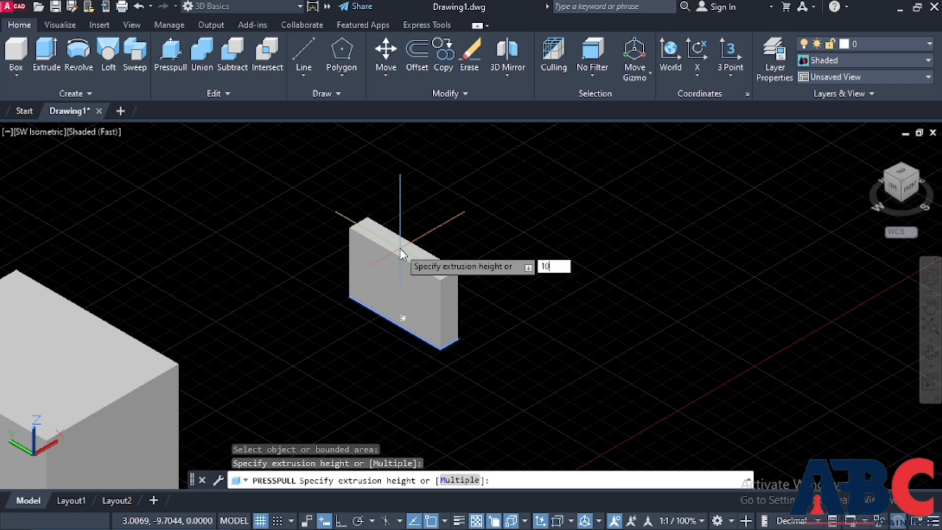
key("Return")
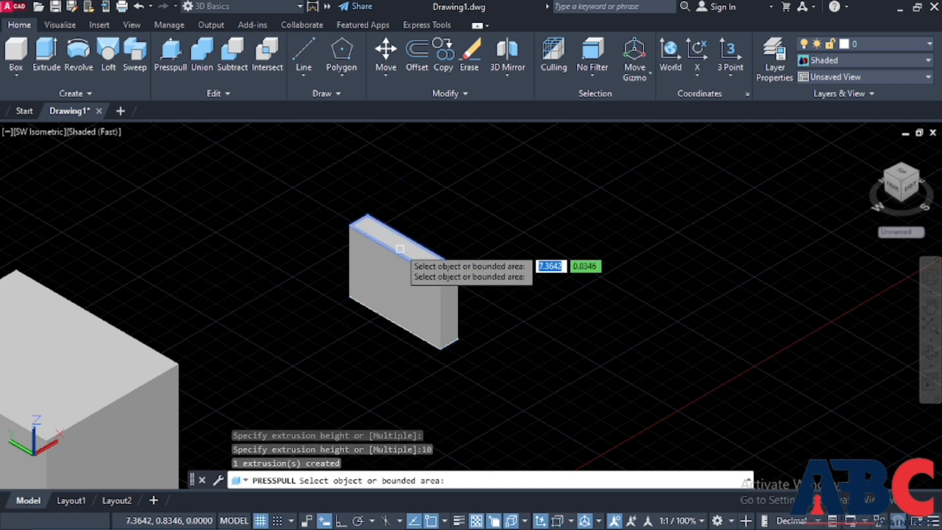
key("Return")
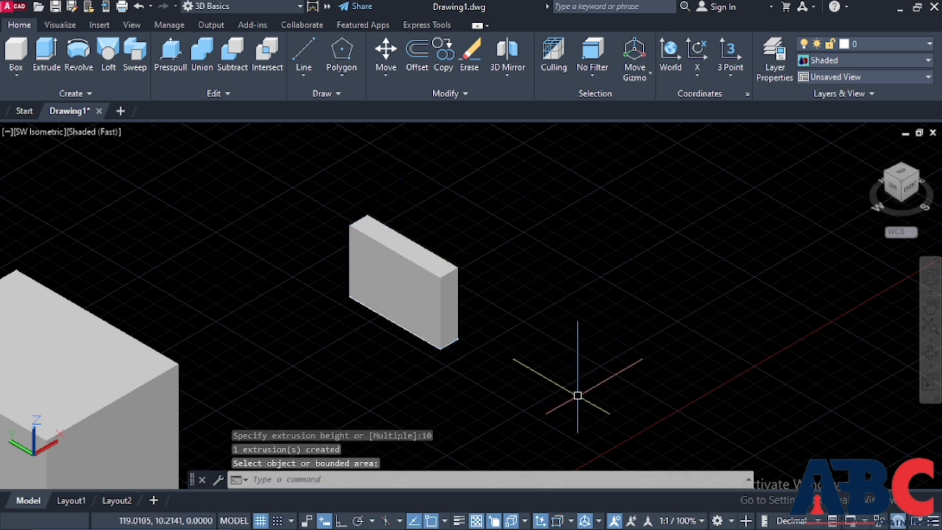
Delete the thin extruded solid and the large solid block
scroll(532, 219, "down", 3)
left_click(500, 236)
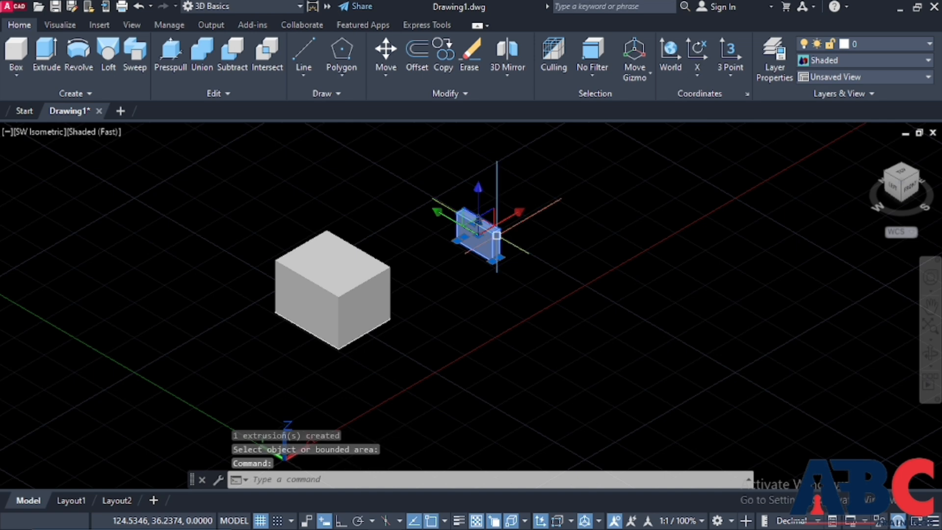
key("Delete")
left_click(333, 290)
key("Delete")
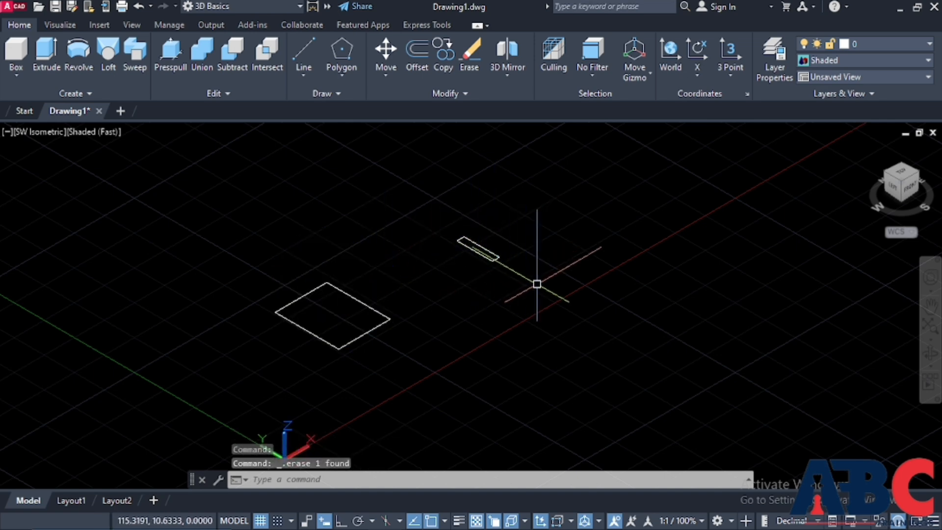
Delete the two remaining rectangle outlines to empty the drawing
left_click(537, 284)
left_click(457, 236)
left_click(451, 359)
left_click(258, 220)
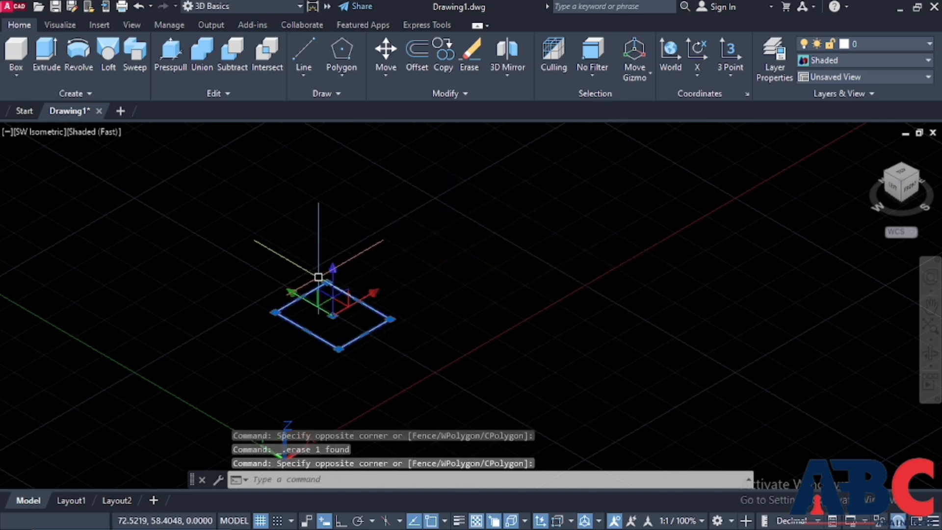
key("Delete")
Create a low, flat box solid in the empty drawing with the Box tool
scroll(225, 215, "down", 5)
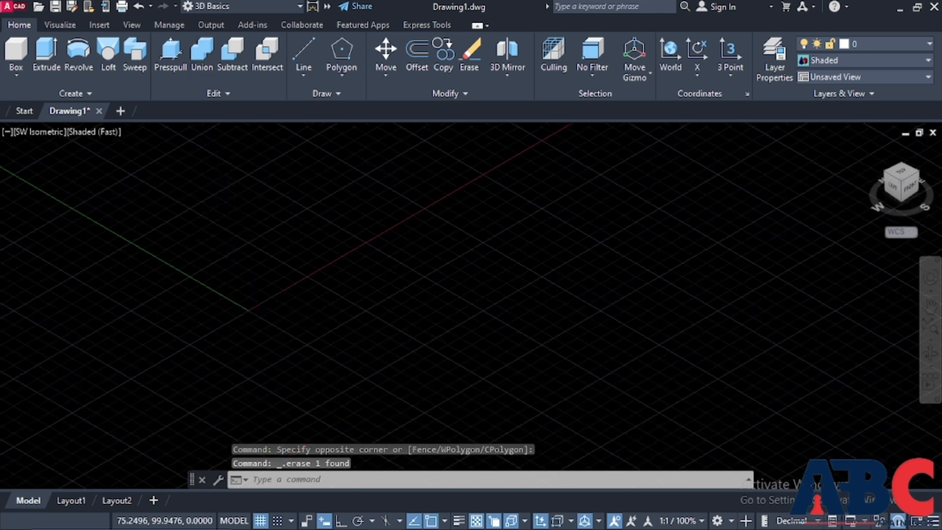
scroll(273, 204, "up", 5)
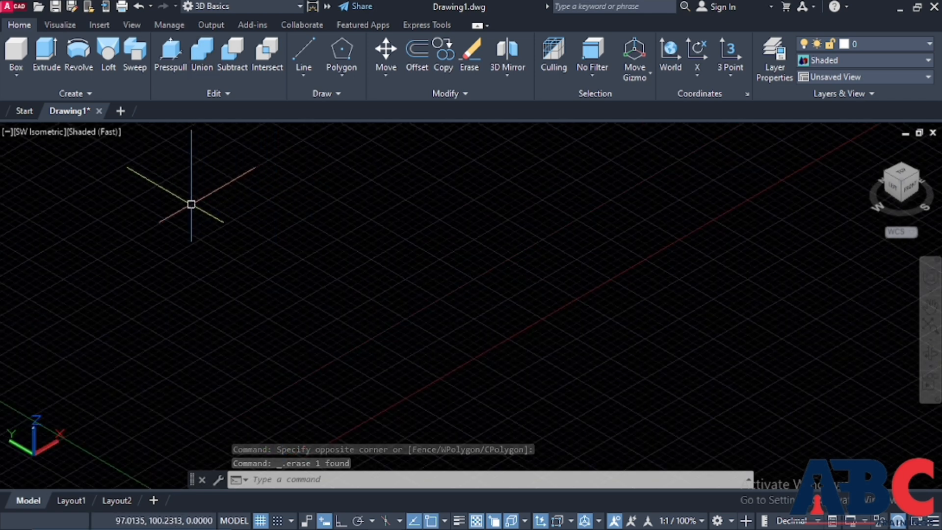
left_click(17, 54)
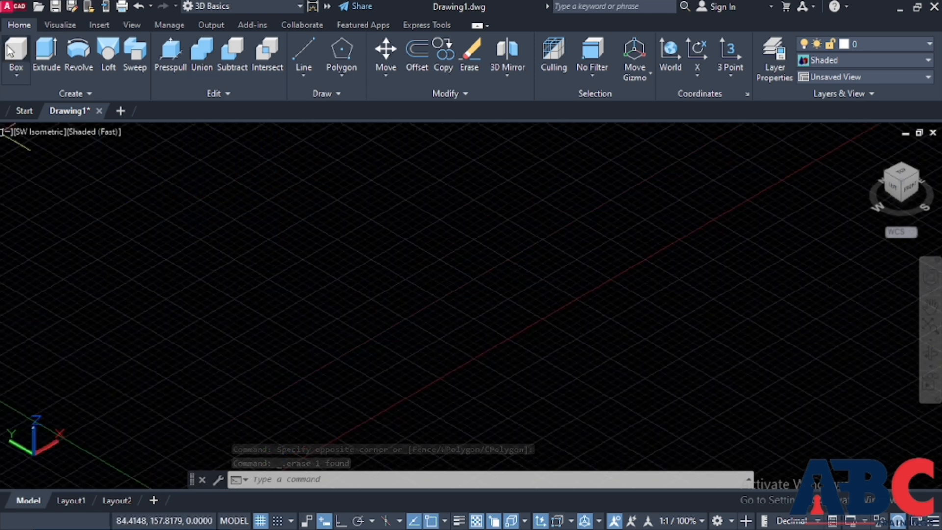
left_click(125, 282)
left_click(234, 289)
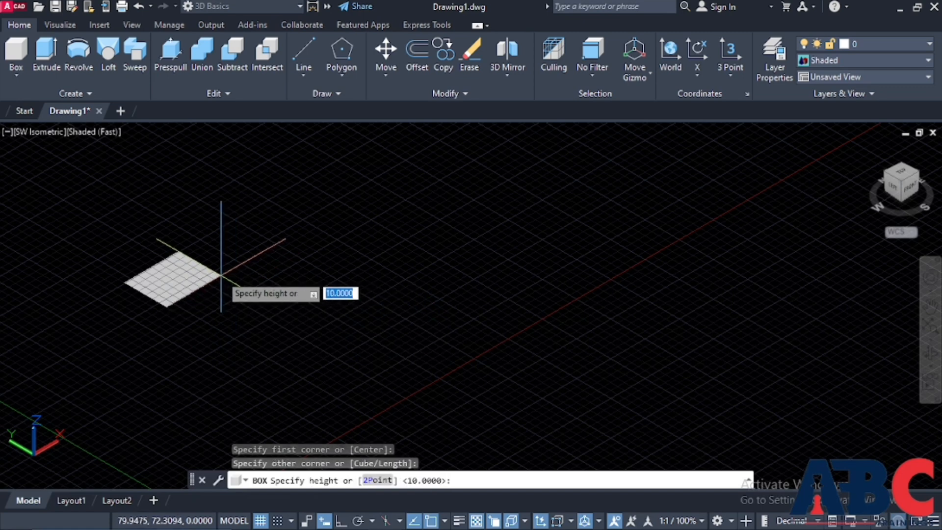
left_click(214, 289)
key("Escape")
Copy the flat box eight times, placing the copies at scattered spots around the original
left_click(166, 267)
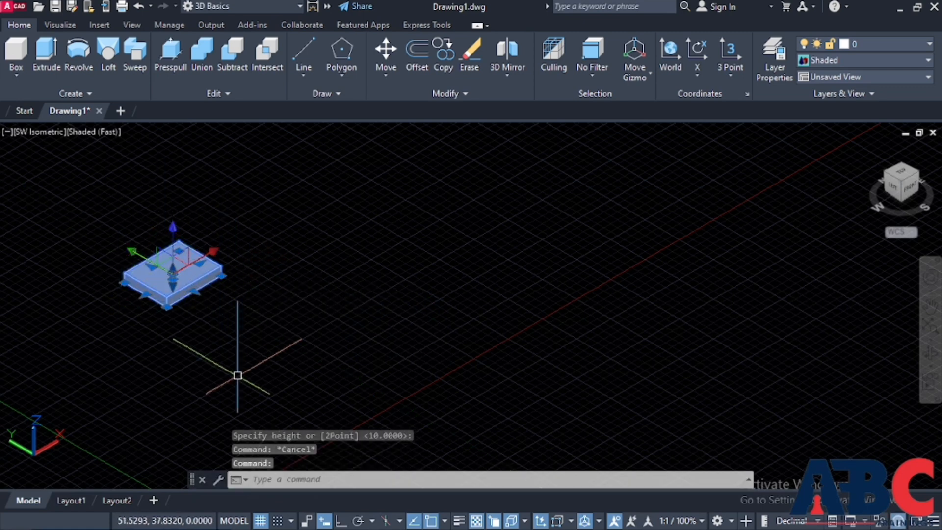
type("co")
key("Return")
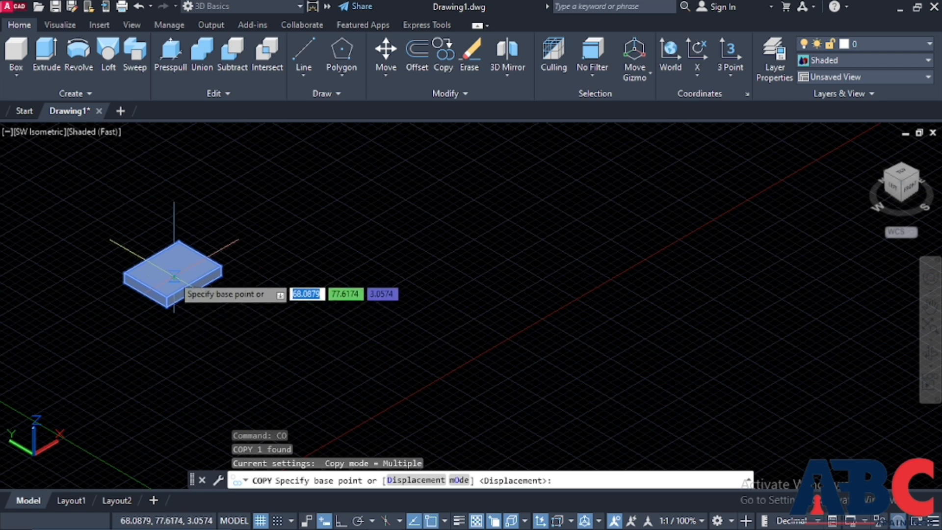
left_click(174, 274)
left_click(312, 198)
left_click(519, 286)
left_click(551, 182)
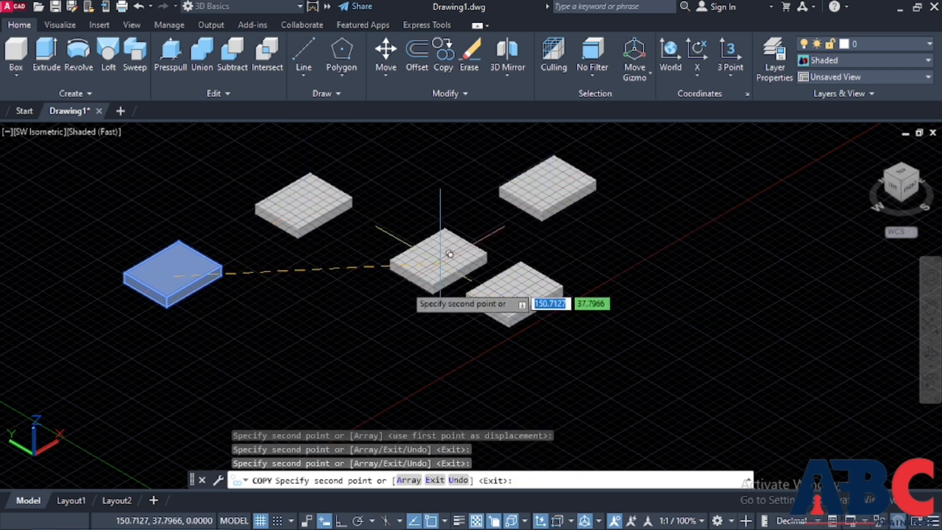
left_click(388, 291)
left_click(142, 188)
left_click(454, 146)
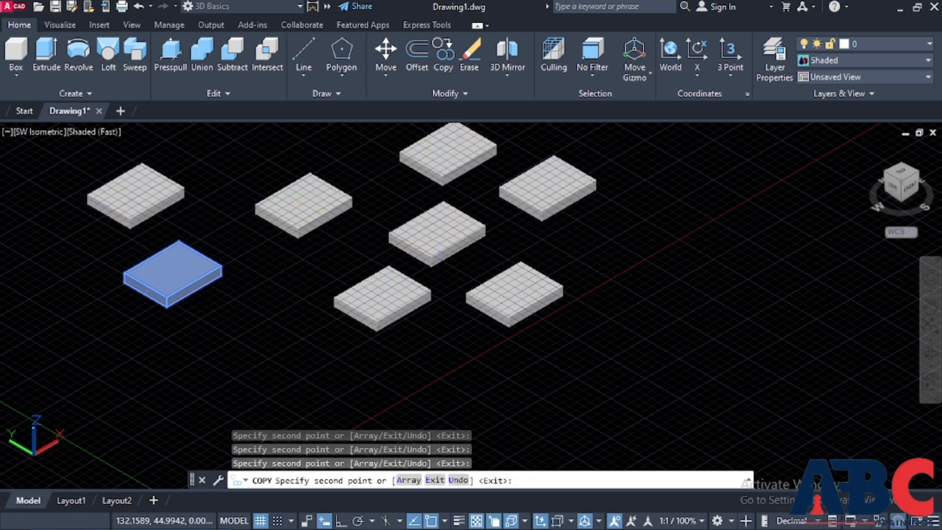
left_click(442, 226)
left_click(695, 204)
key("Escape")
scroll(554, 272, "down", 2)
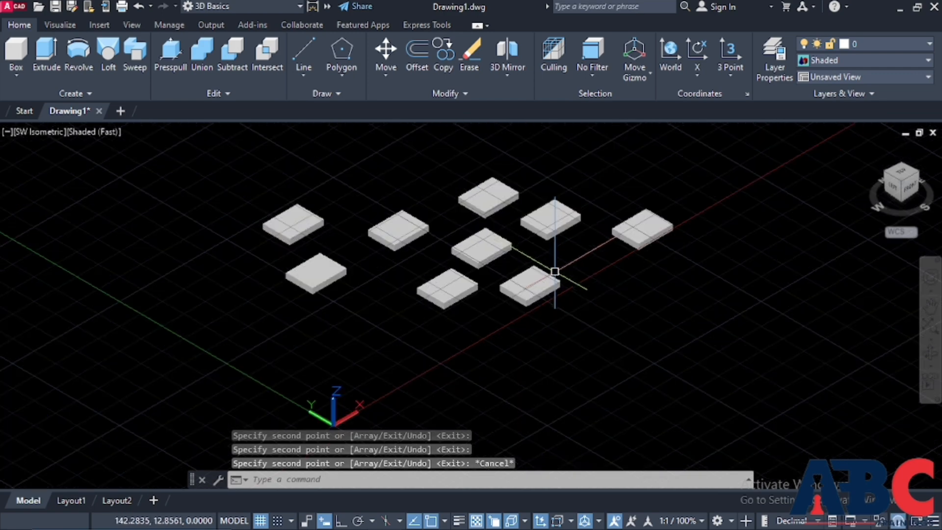
Select the original box on its own to check whether it is separate from its copies, and clear the selection
scroll(460, 218, "up", 3)
left_click(173, 324)
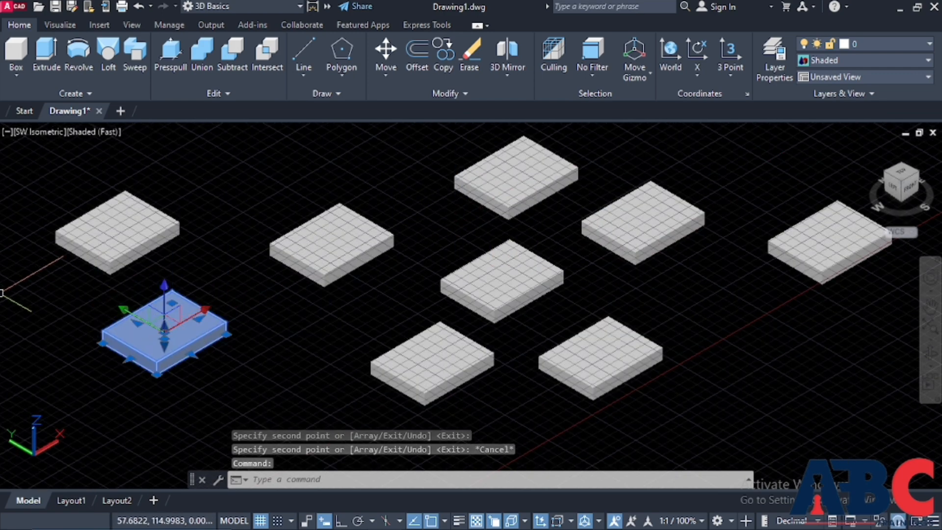
key("Escape")
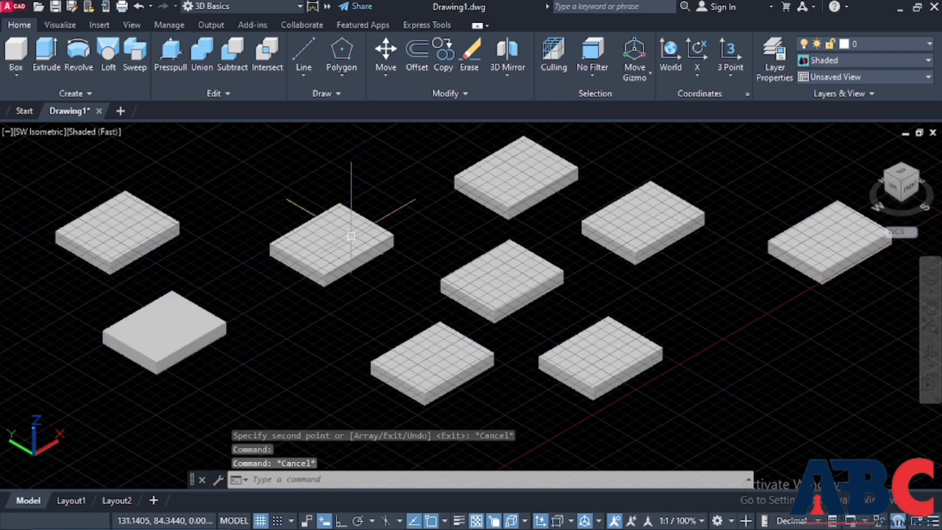
key("Escape")
scroll(364, 239, "down", 5)
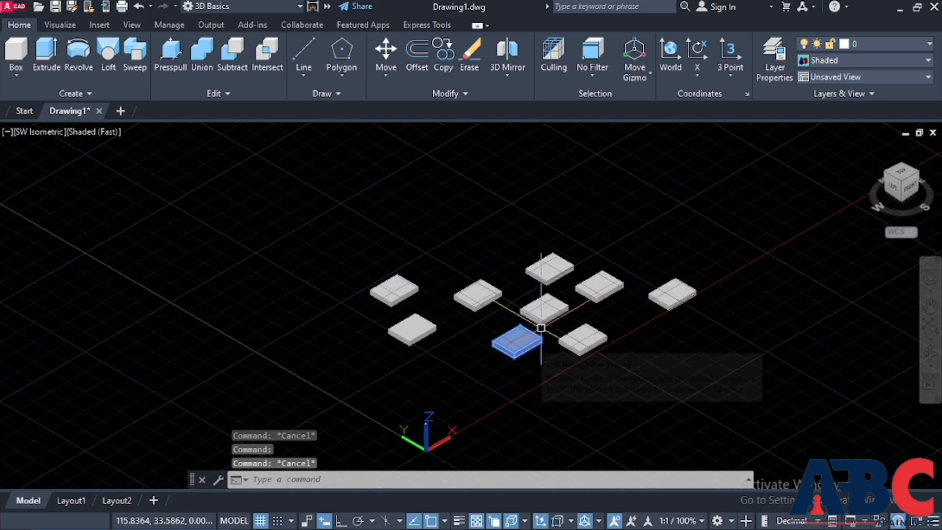
scroll(632, 333, "up", 4)
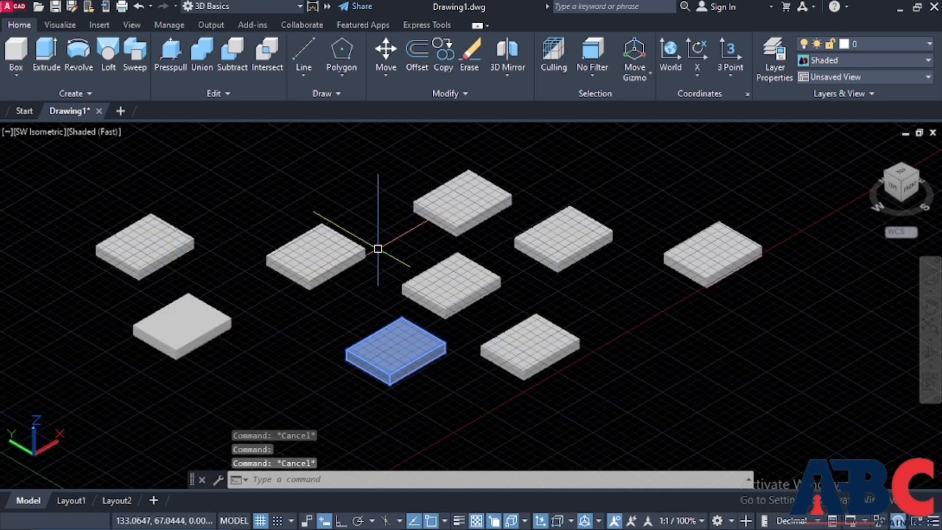
key("Escape")
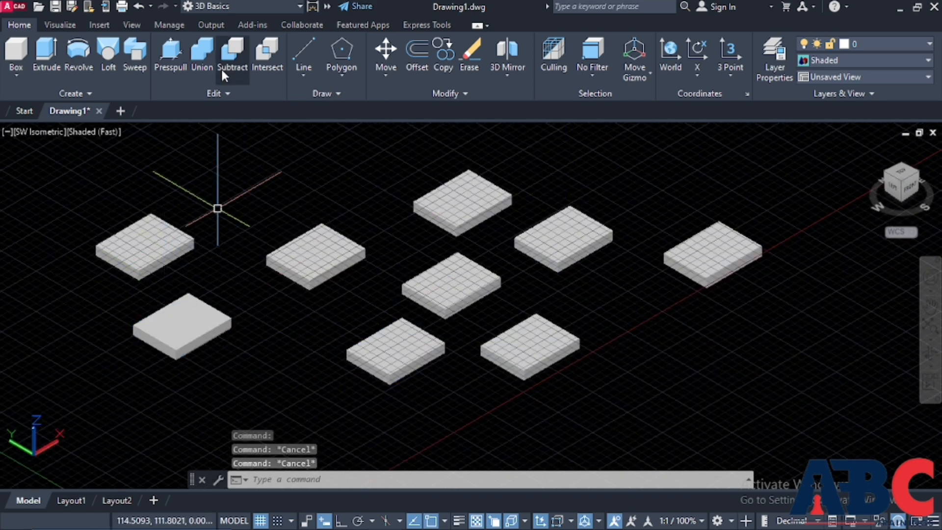
Unite all nine flat boxes into a single solid with Union
left_click(205, 51)
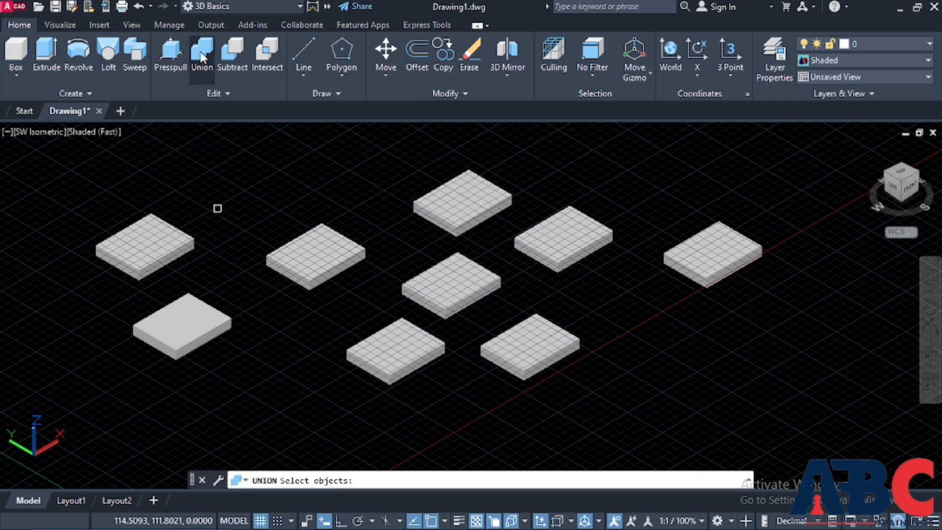
left_click(145, 248)
left_click(181, 325)
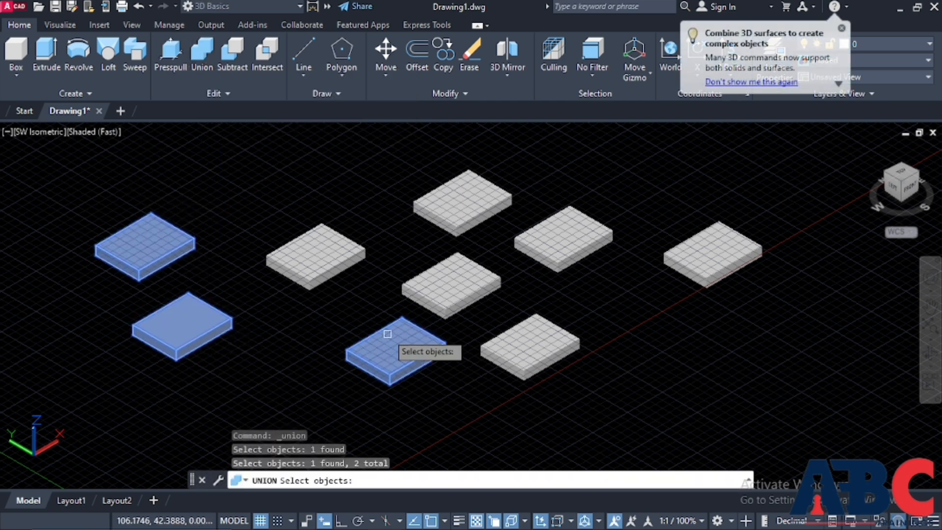
left_click(395, 349)
left_click(311, 236)
left_click(432, 282)
left_click(454, 204)
left_click(558, 268)
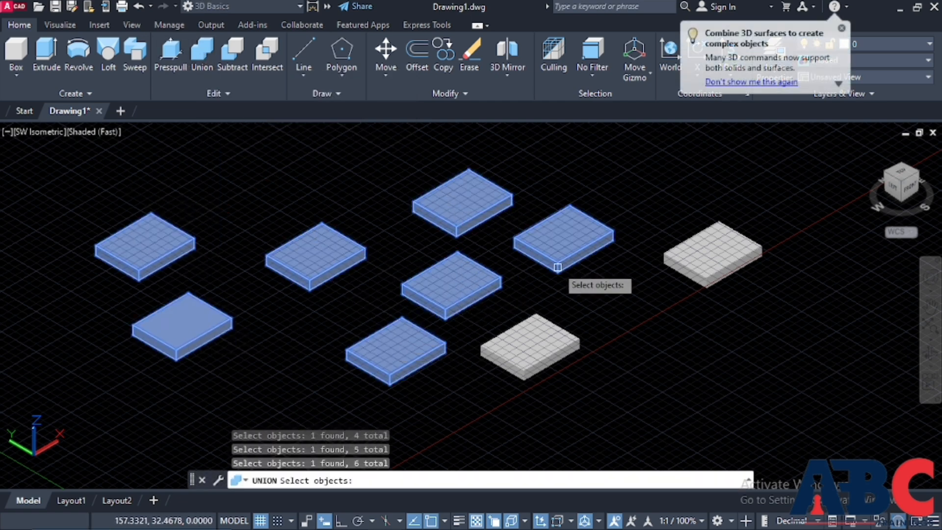
left_click(546, 343)
left_click(719, 265)
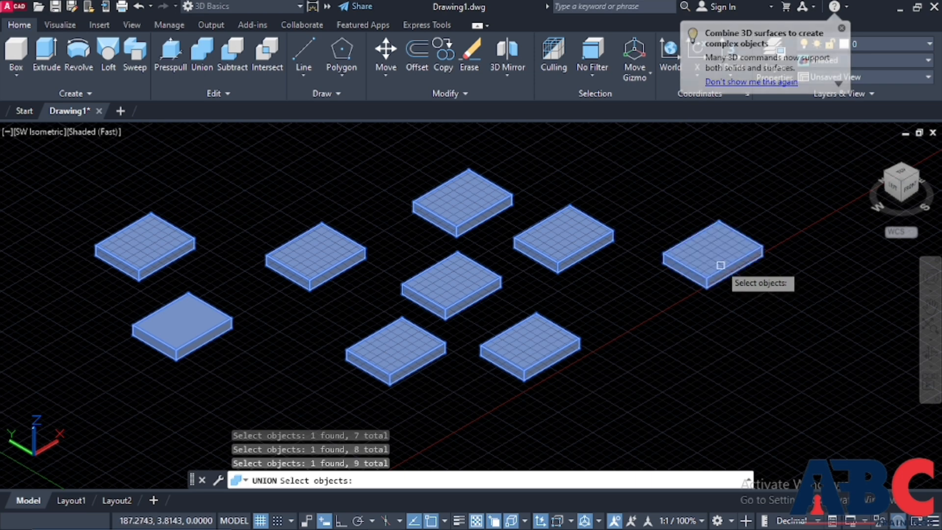
key("Return")
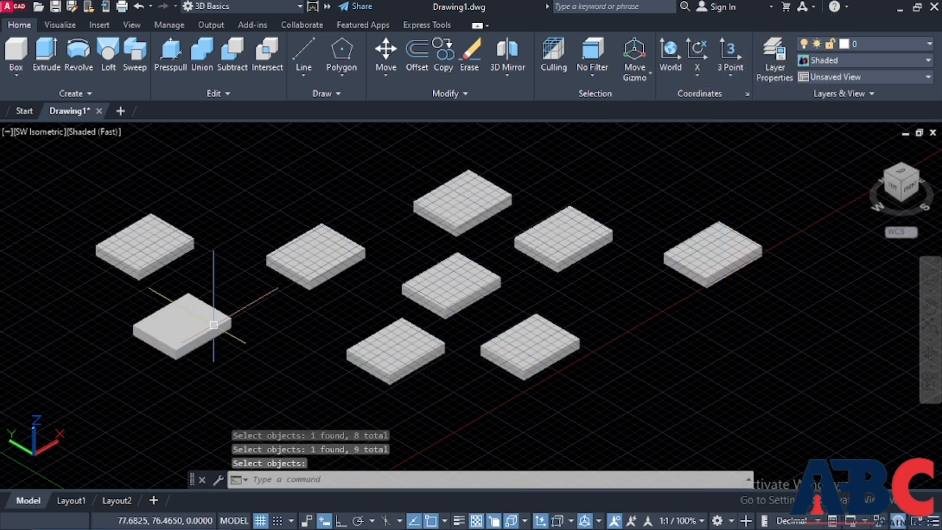
key("Escape")
Move the united solid upward along the Z axis with the move gizmo
left_click(203, 340)
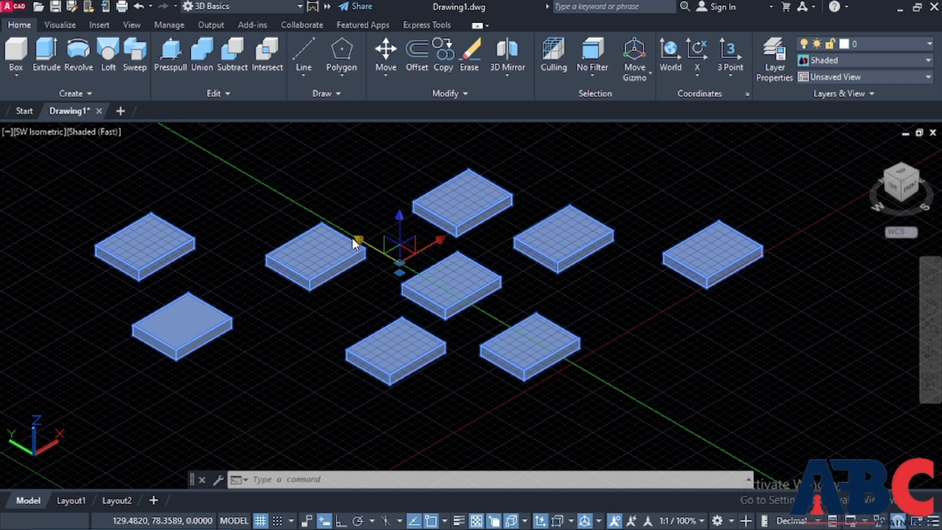
left_click(400, 218)
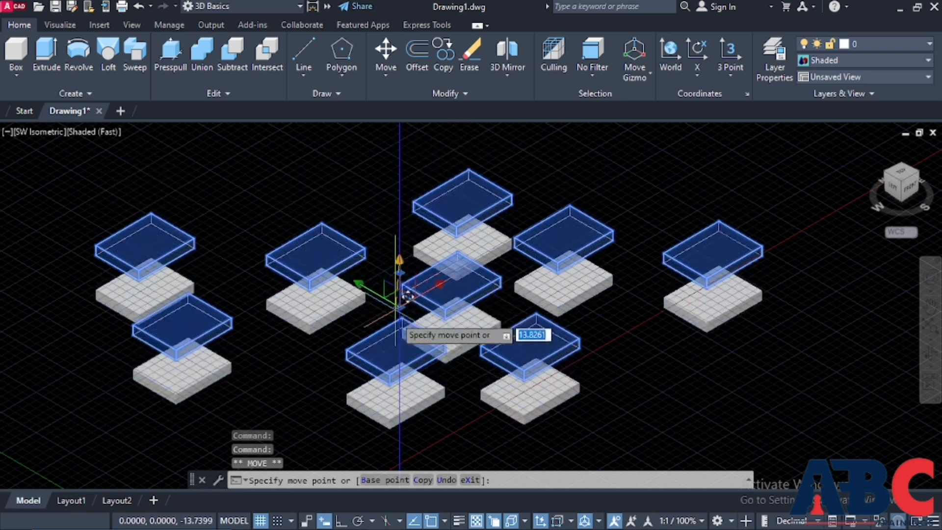
left_click(410, 183)
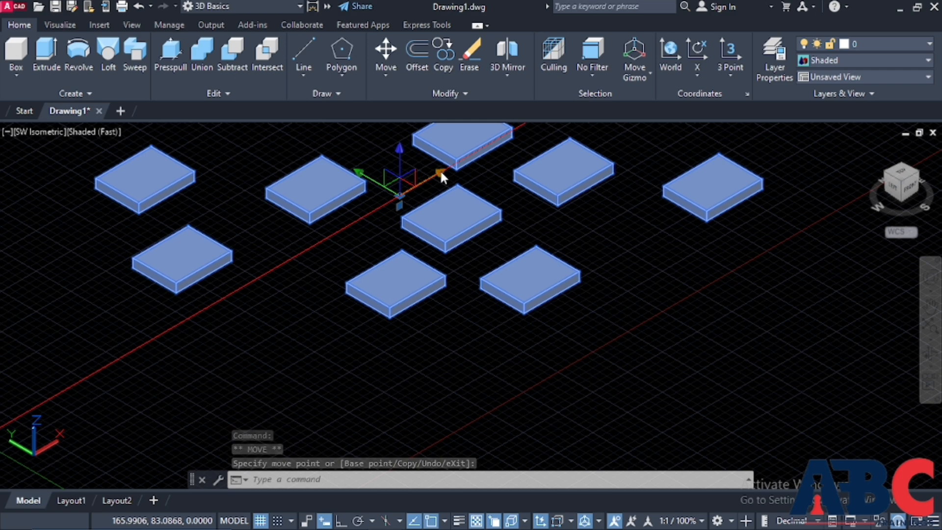
Move the united solid along the X axis and along the Y axis with the move gizmo, and deselect it
left_click(417, 185)
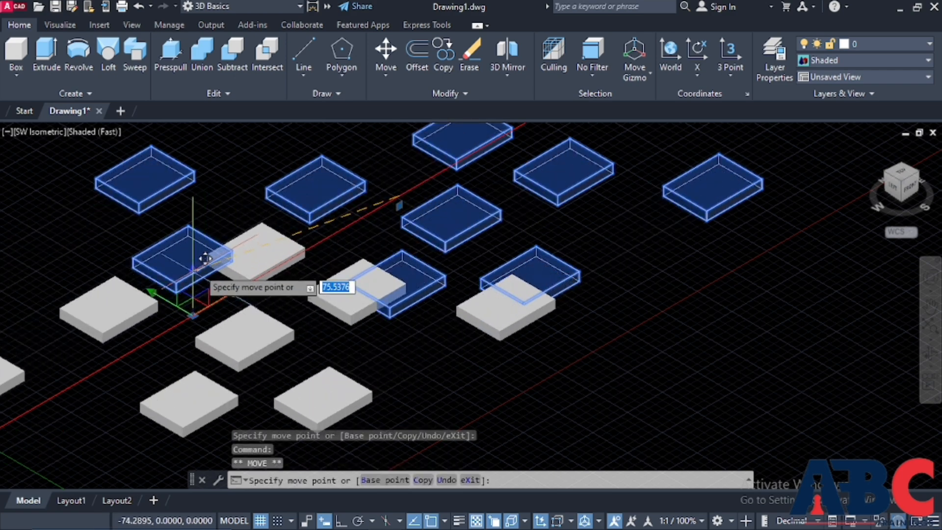
left_click(237, 266)
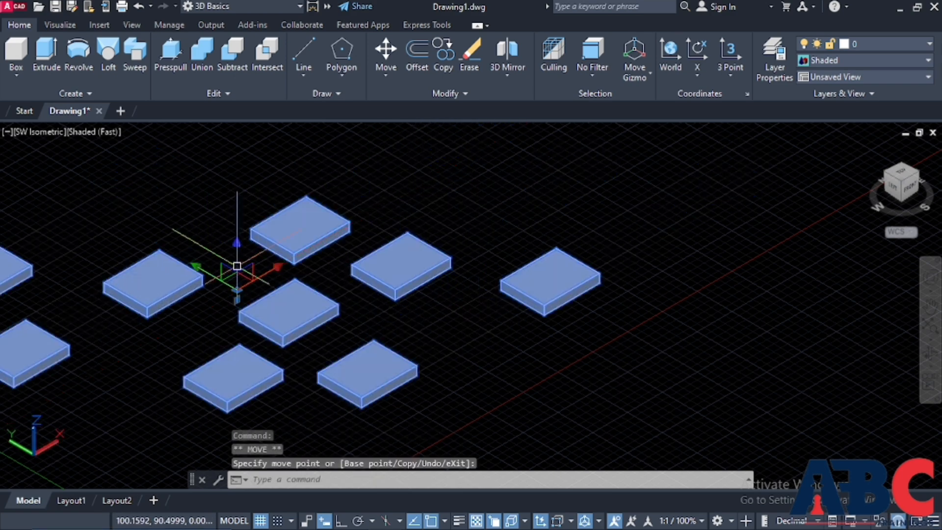
left_click(216, 277)
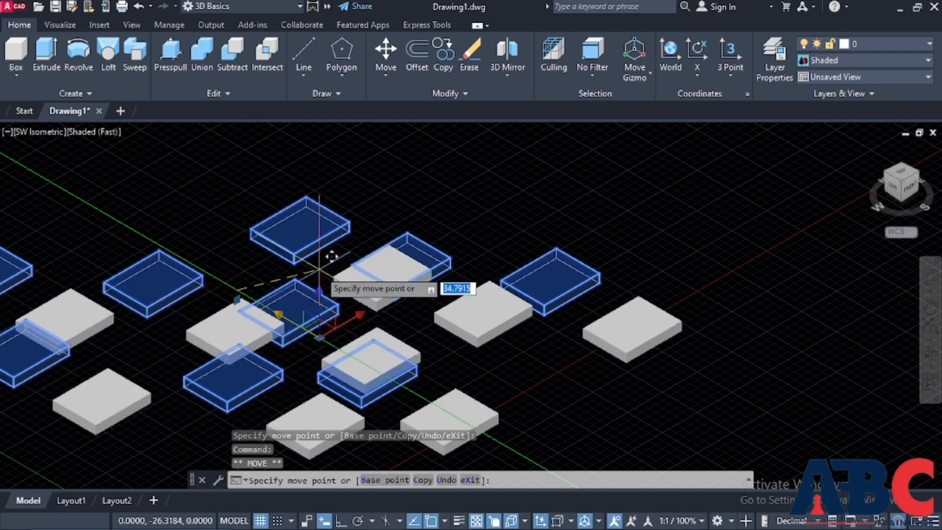
key("Escape")
key("Escape")
Delete the united solid with a selection window around all its parts, leaving the drawing empty
scroll(334, 206, "down", 5)
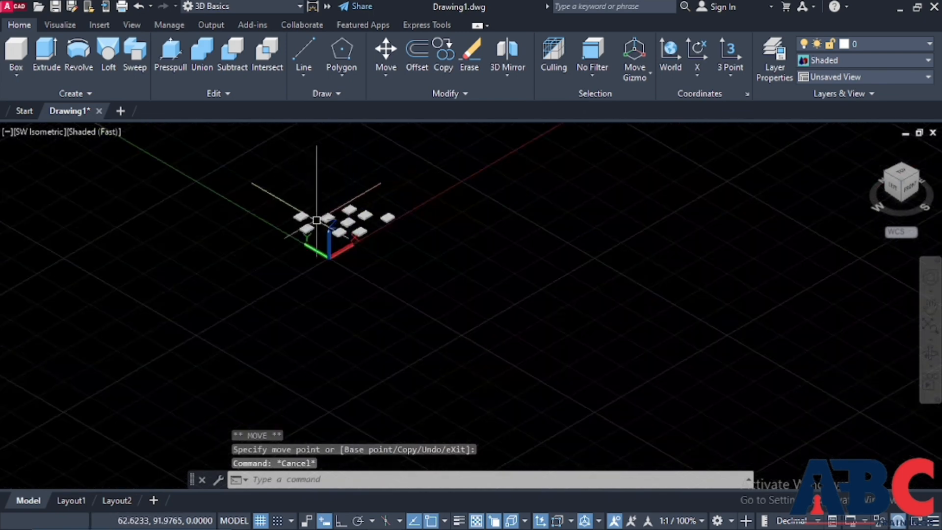
scroll(255, 196, "up", 3)
scroll(622, 193, "up", 2)
left_click(612, 304)
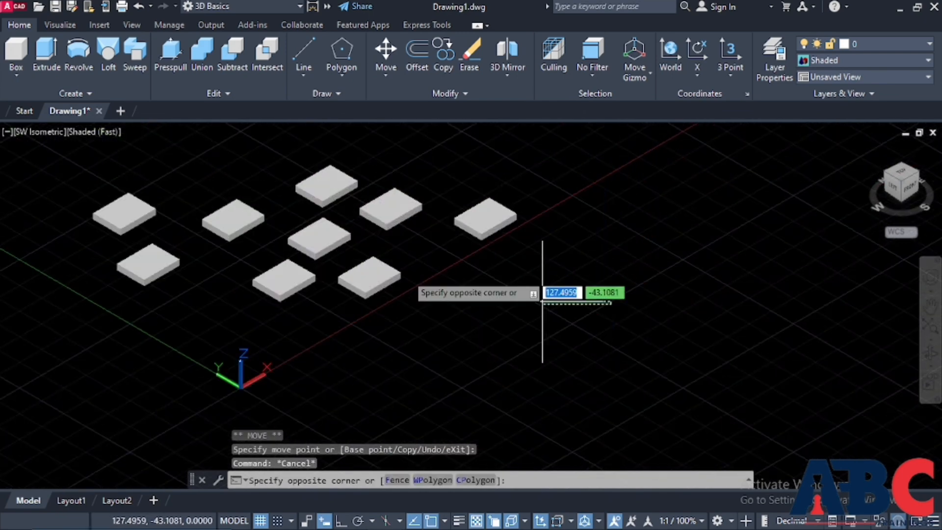
left_click(63, 165)
key("Delete")
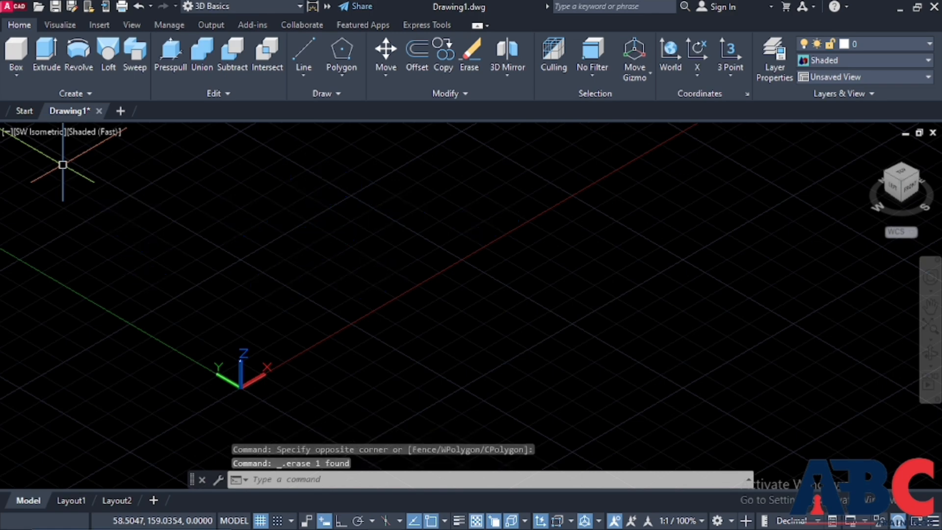
Create a large, tall box solid in the empty drawing with the Box tool
scroll(94, 336, "down", 4)
scroll(224, 144, "up", 8)
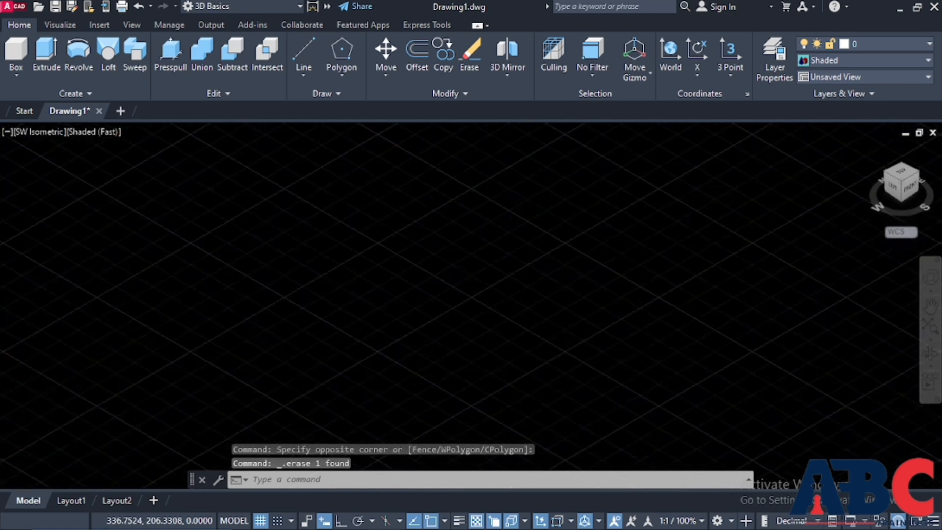
scroll(554, 231, "down", 4)
left_click(16, 50)
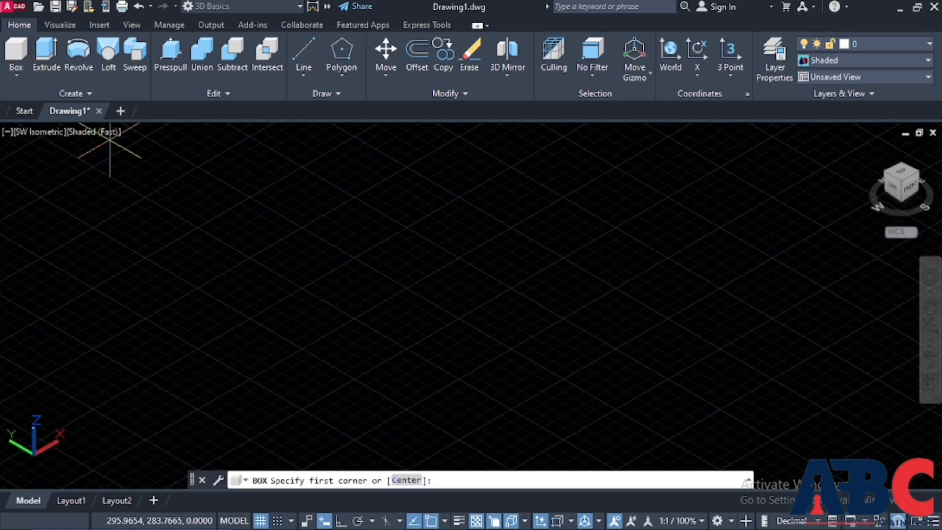
left_click(171, 282)
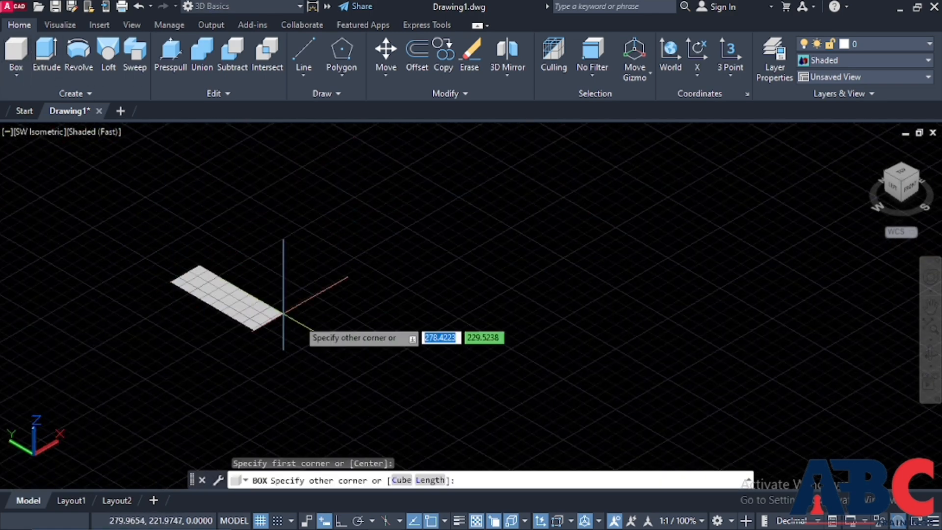
left_click(423, 283)
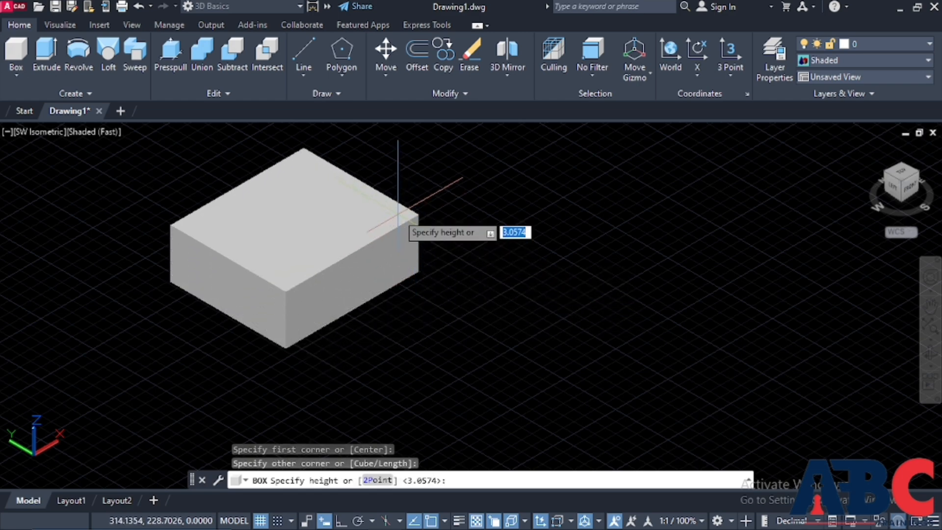
left_click(365, 177)
scroll(438, 292, "down", 4)
scroll(424, 175, "up", 3)
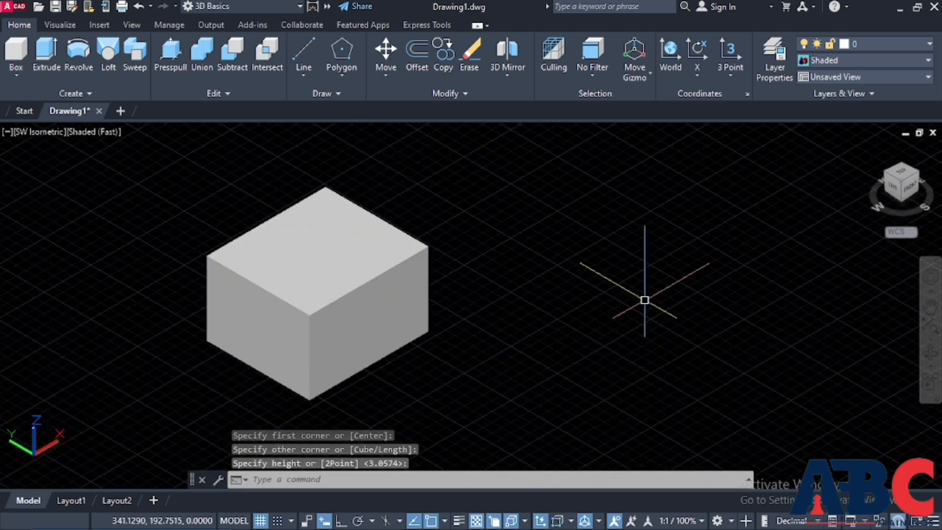
Switch to the top view of the large box, leaving empty space around it
left_click(904, 173)
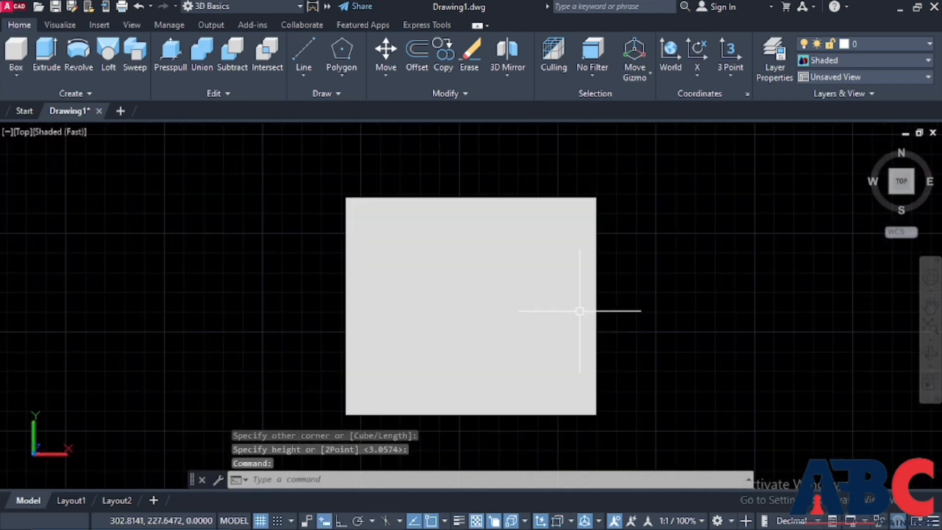
scroll(490, 206, "down", 5)
left_click(484, 204)
scroll(557, 183, "up", 2)
key("Escape")
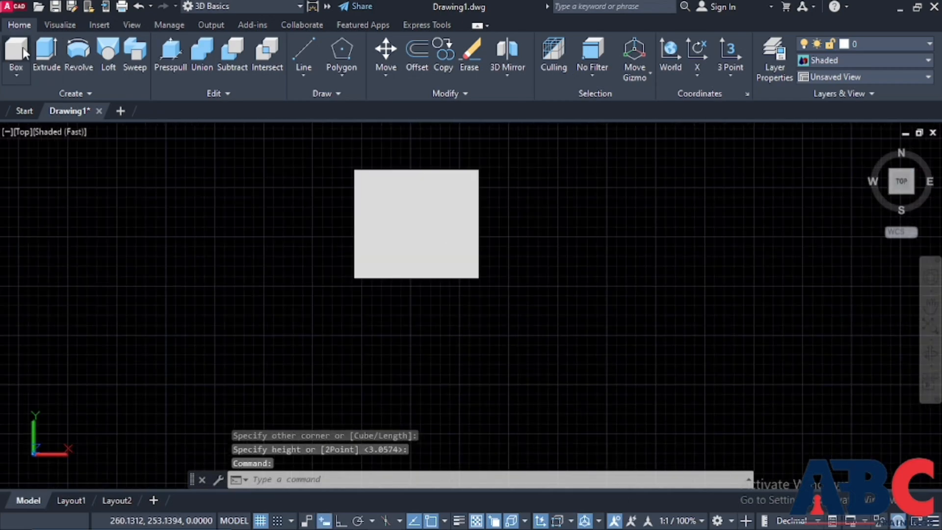
Create a second box overlapping the lower-right part of the first in plan, with its opposite corner on the first box's top face
left_click(25, 52)
left_click(526, 315)
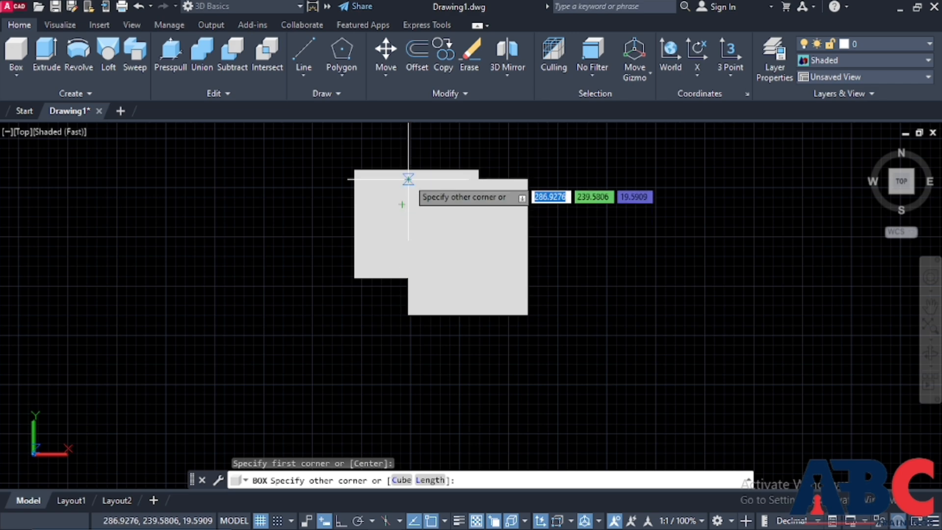
left_click(397, 204)
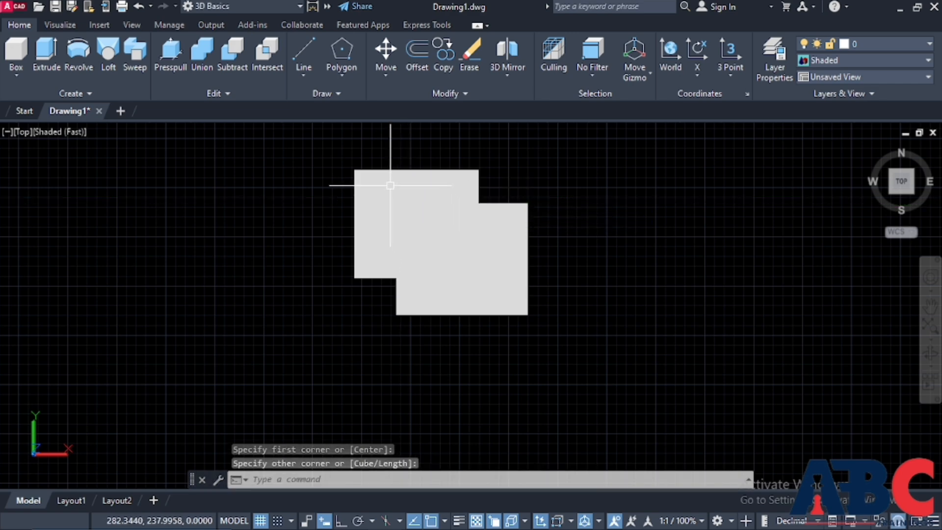
left_click(390, 185)
middle_click_drag(513, 348, 476, 319, "shift")
key("Escape")
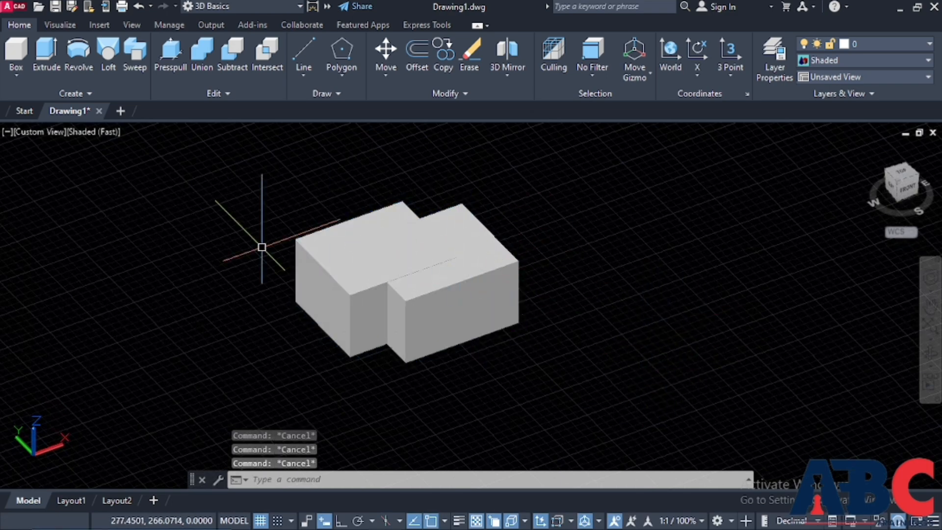
scroll(414, 365, "up", 2)
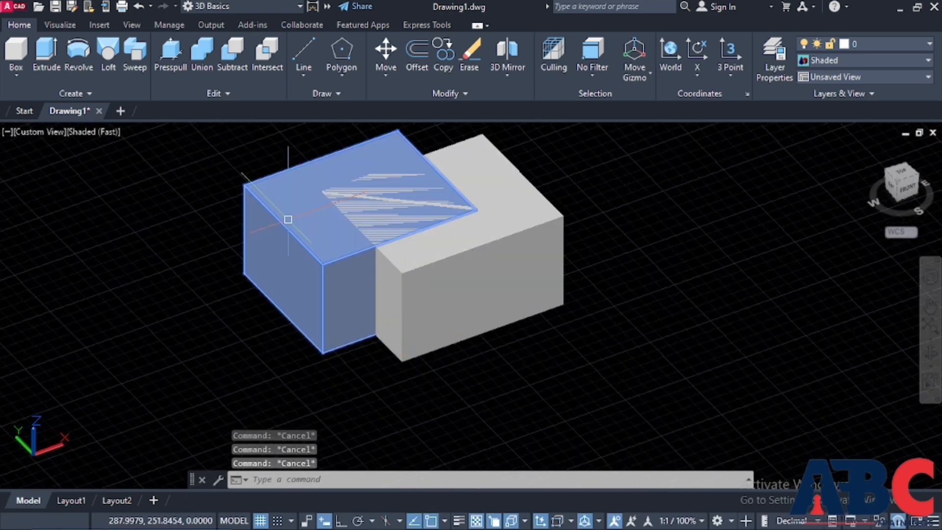
Subtract the second, lower-right box from the first box with the Subtract tool
scroll(495, 343, "down", 5)
scroll(467, 370, "up", 5)
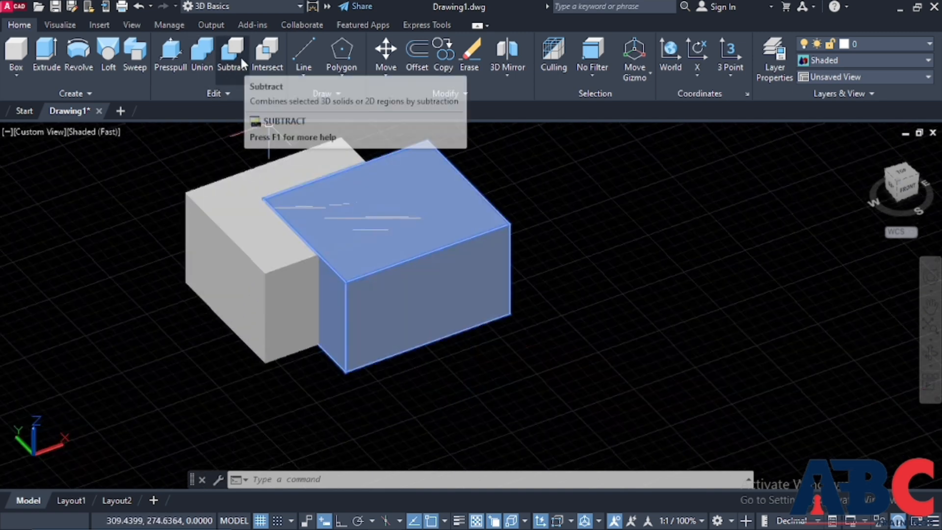
left_click(240, 55)
left_click(254, 238)
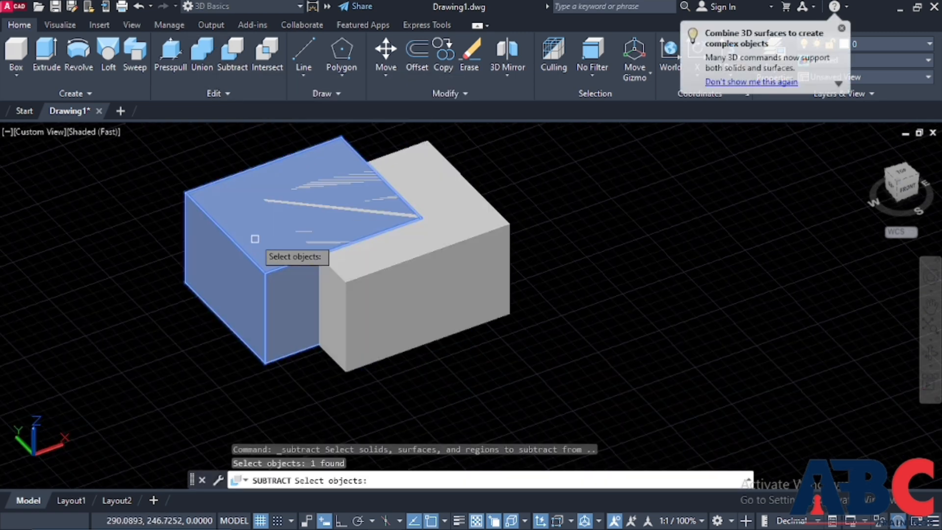
key("Return")
left_click(381, 271)
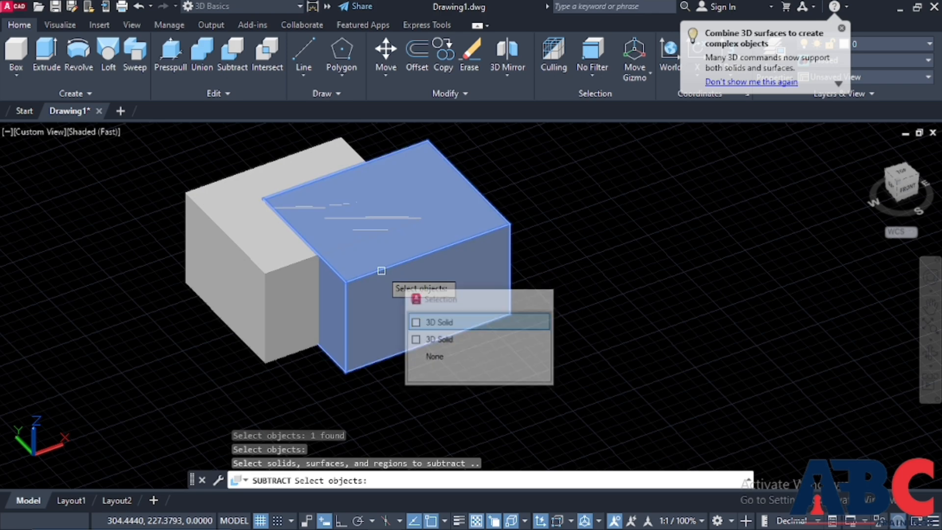
left_click(431, 319)
left_click(368, 276)
left_click(421, 330)
key("Return")
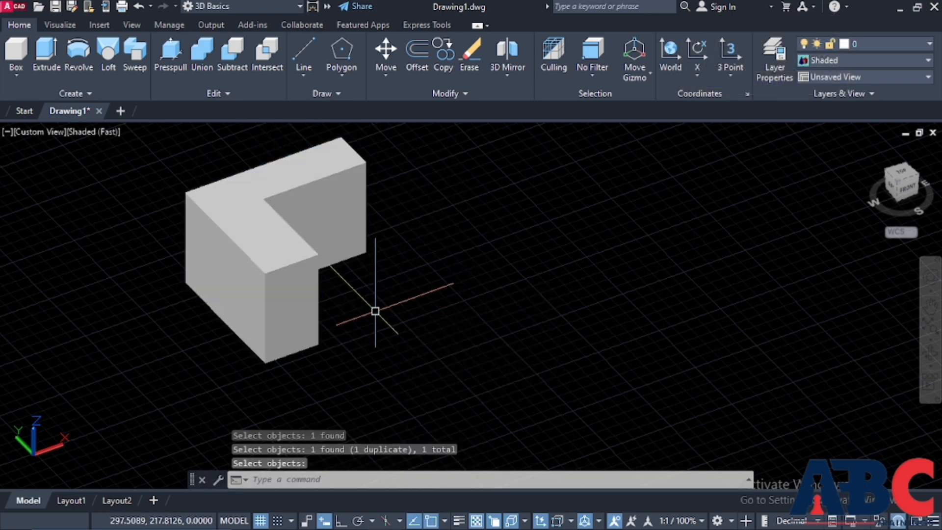
middle_click_drag(423, 293, 294, 314, "shift")
Leave the restarted Subtract command and undo the subtraction to restore both overlapping boxes
key("ctrl+z")
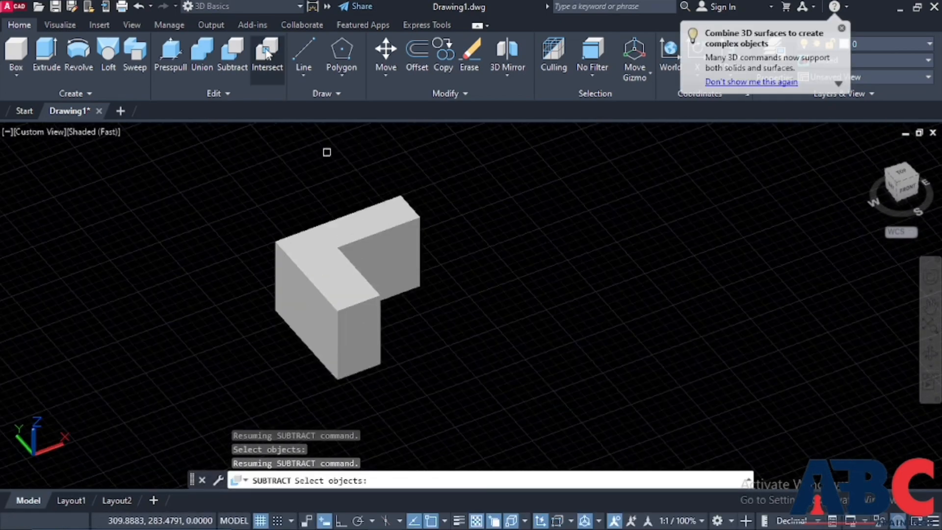
key("ctrl+z")
key("ctrl+z")
key("ctrl+z")
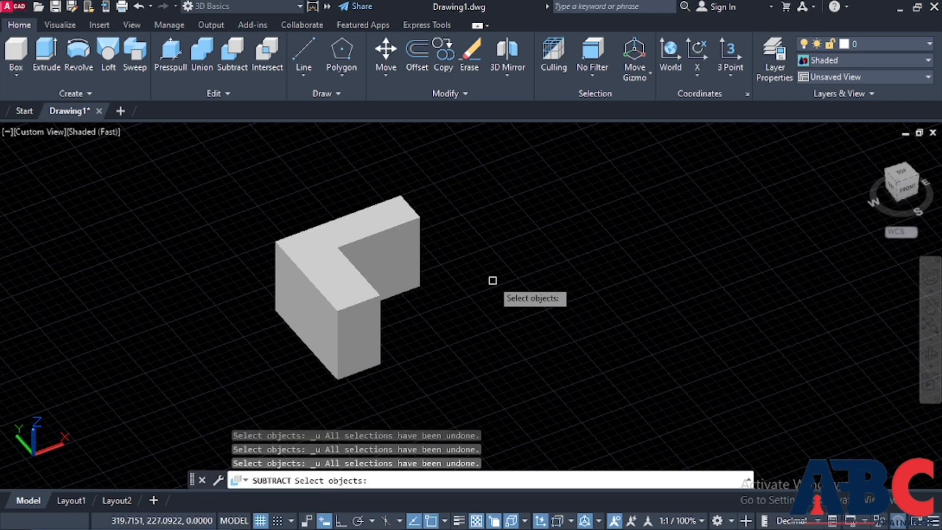
key("Escape")
key("Escape")
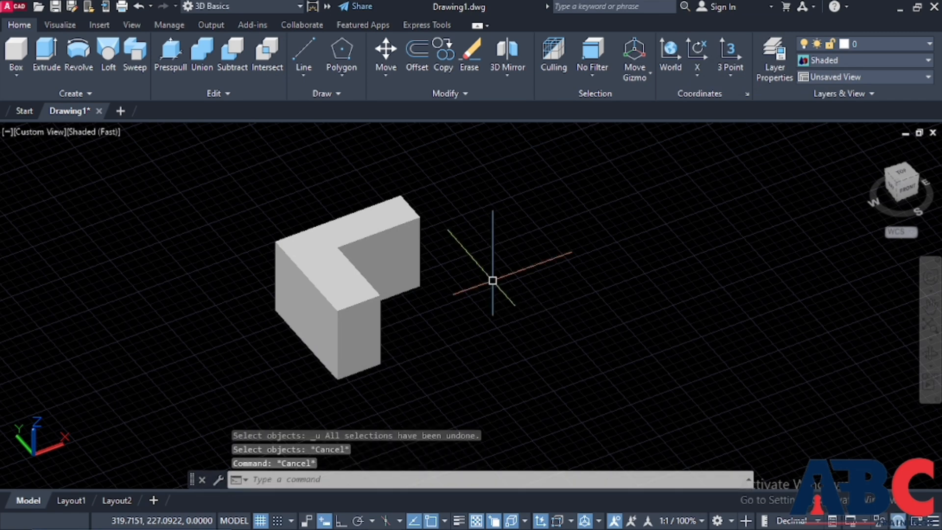
key("ctrl+z")
key("ctrl+z")
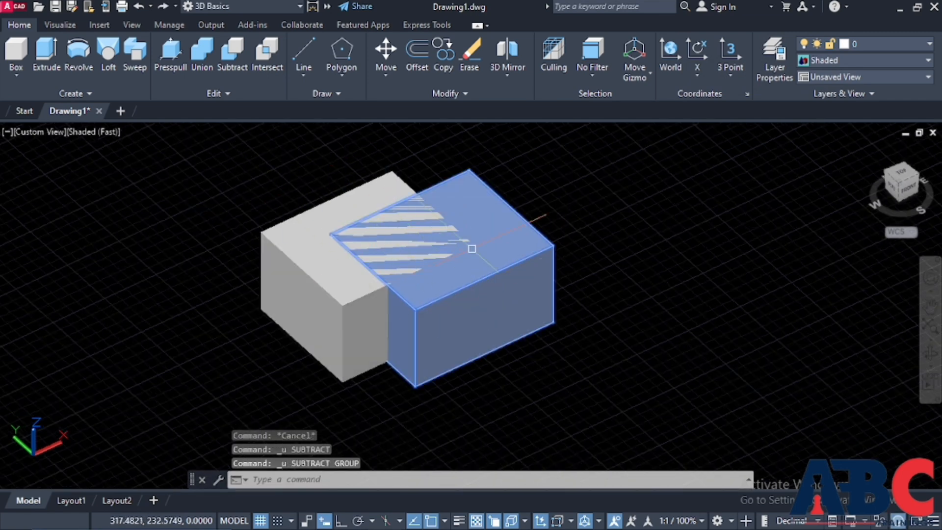
Try to intersect the two overlapping boxes with the Intersect tool
scroll(431, 281, "down", 4)
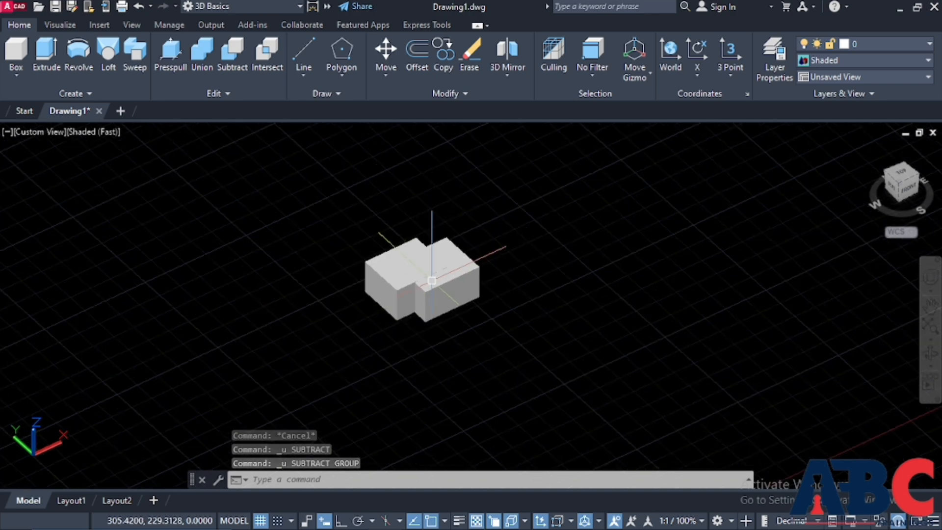
scroll(432, 280, "up", 5)
middle_click_drag(448, 347, 388, 314, "shift")
scroll(368, 275, "down", 4)
scroll(409, 267, "up", 4)
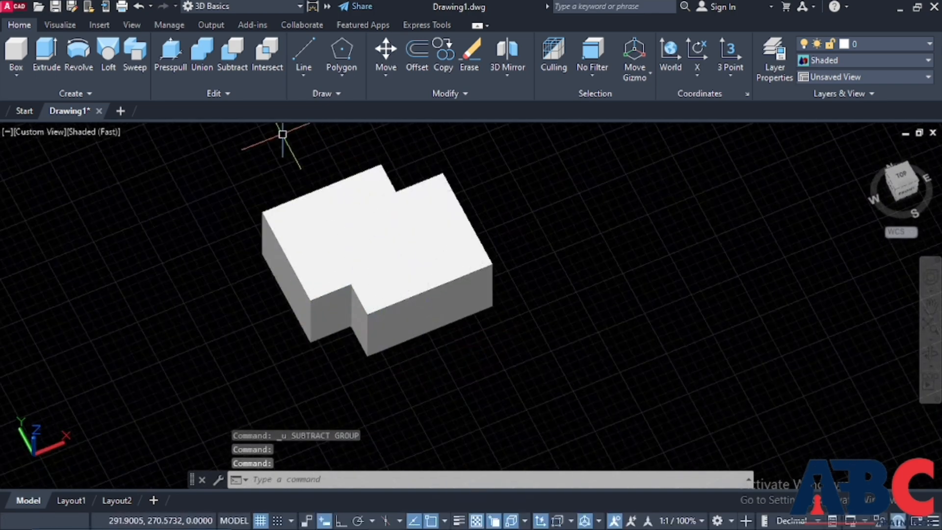
left_click(278, 48)
left_click(294, 218)
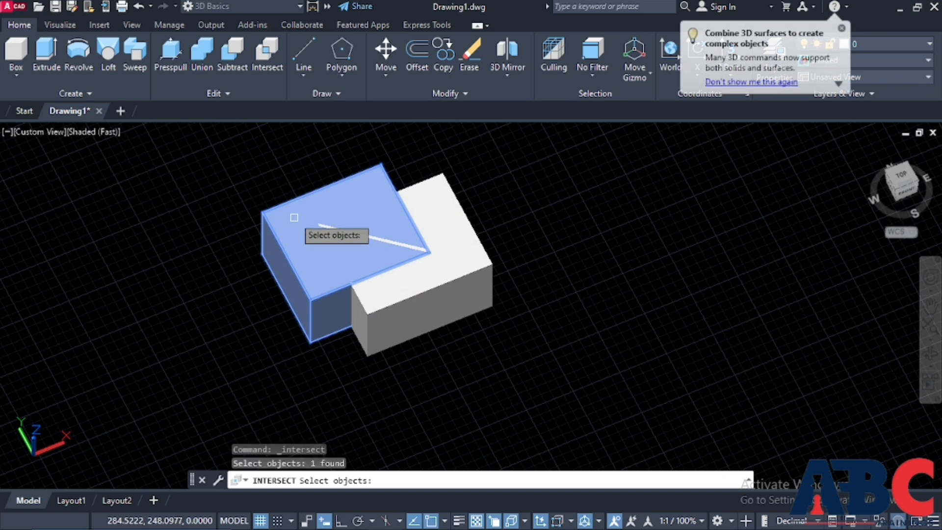
left_click(462, 279)
key("Return")
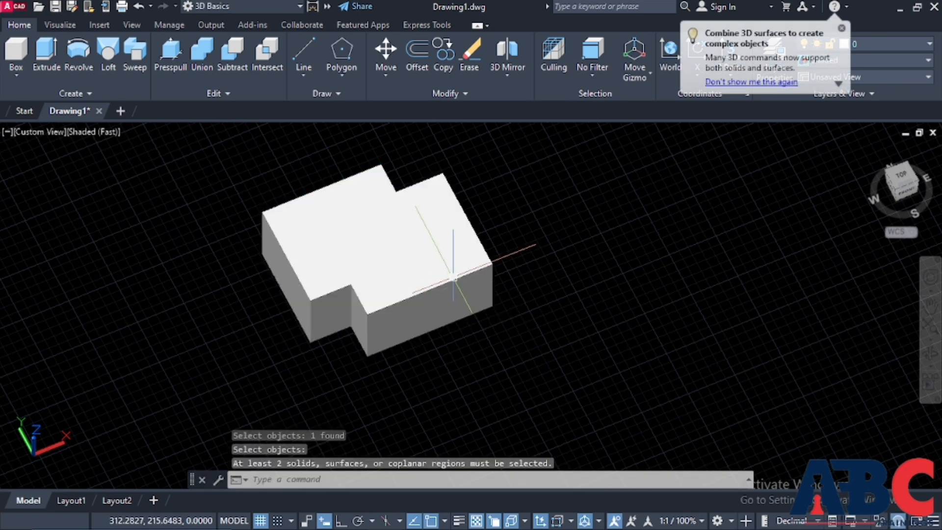
left_click(451, 270)
Intersect the second box with the first box to keep only their shared volume
left_click(273, 47)
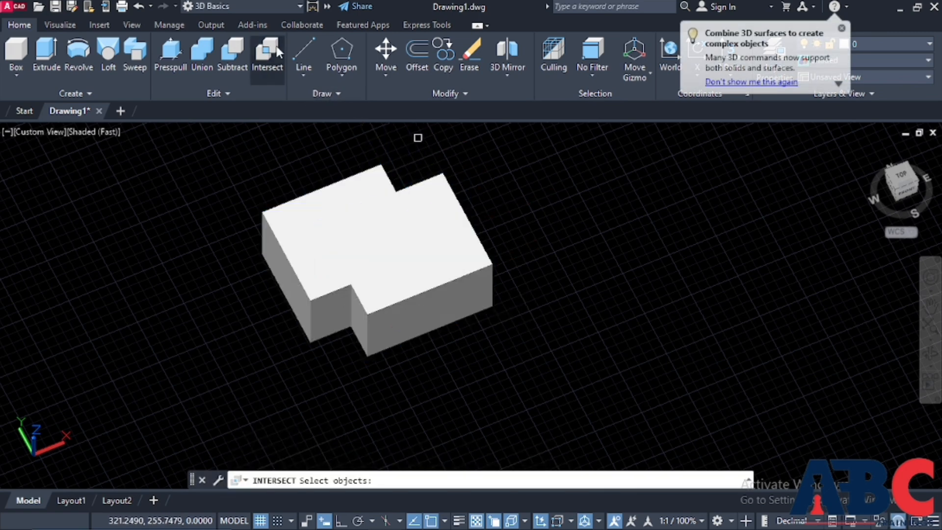
left_click(424, 258)
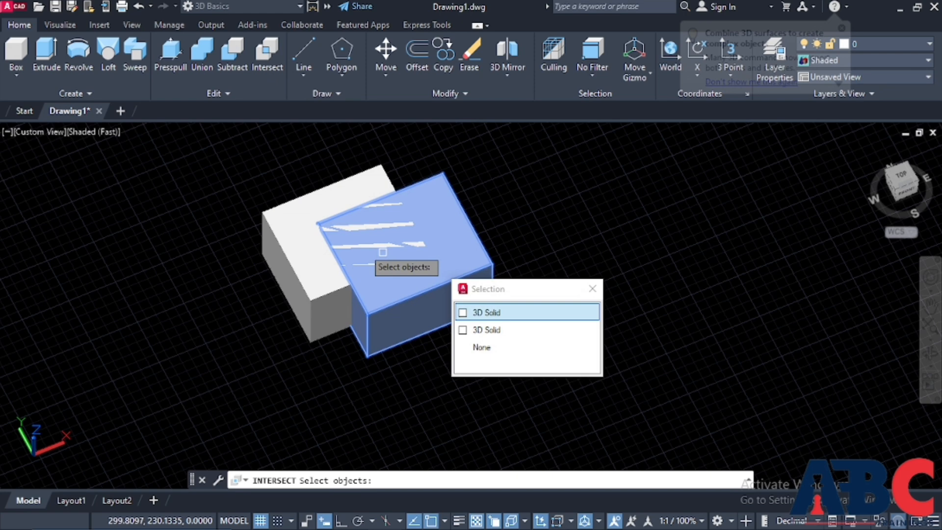
left_click(307, 247)
key("Return")
key("Return")
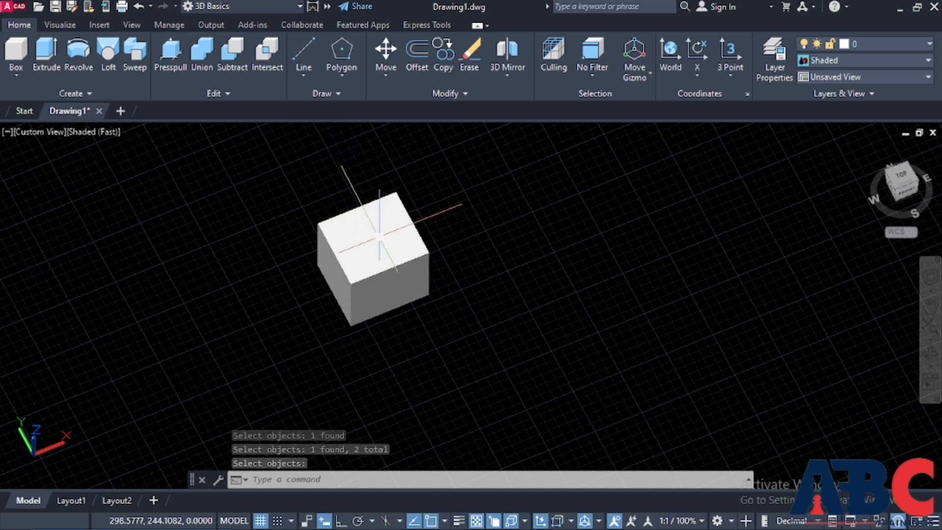
Undo the intersection to bring back the two overlapping boxes
scroll(376, 248, "up", 4)
scroll(392, 264, "down", 3)
scroll(423, 290, "up", 1)
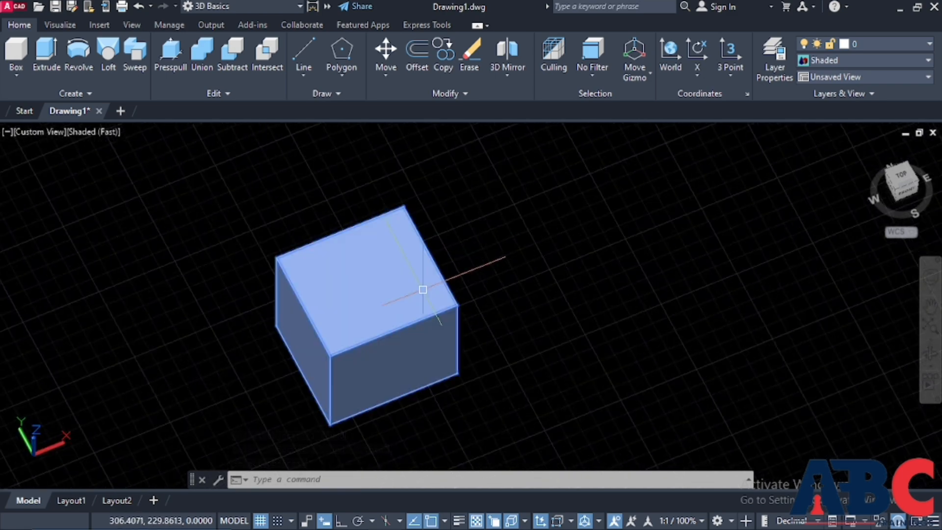
scroll(421, 280, "down", 4)
scroll(427, 282, "up", 3)
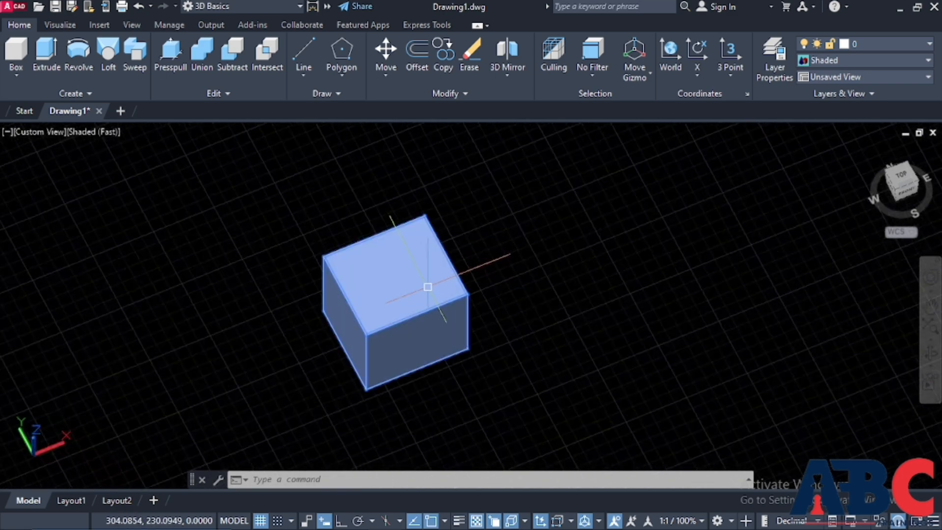
scroll(409, 294, "up", 2)
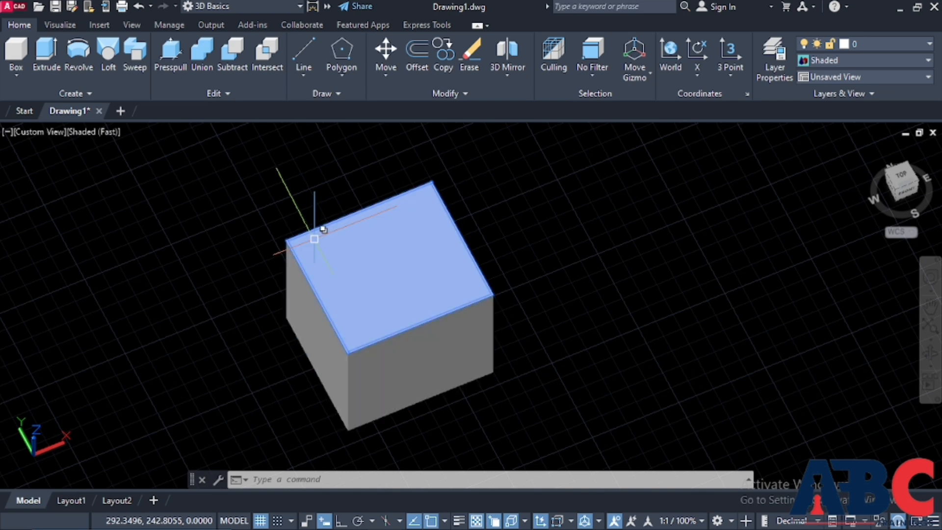
key("ctrl+z")
key("ctrl+z")
key("ctrl+z")
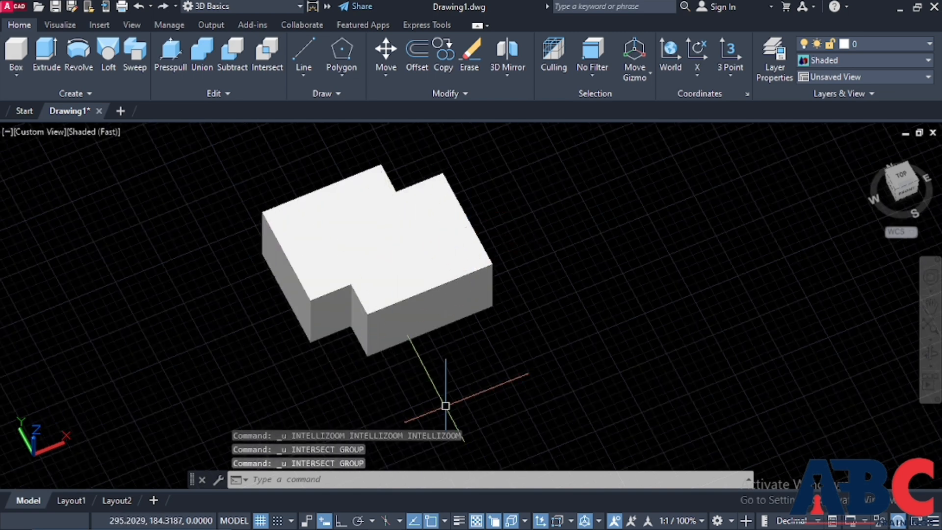
key("Escape")
Try to run Intersect with only the first, upper-left box selected
left_click(271, 53)
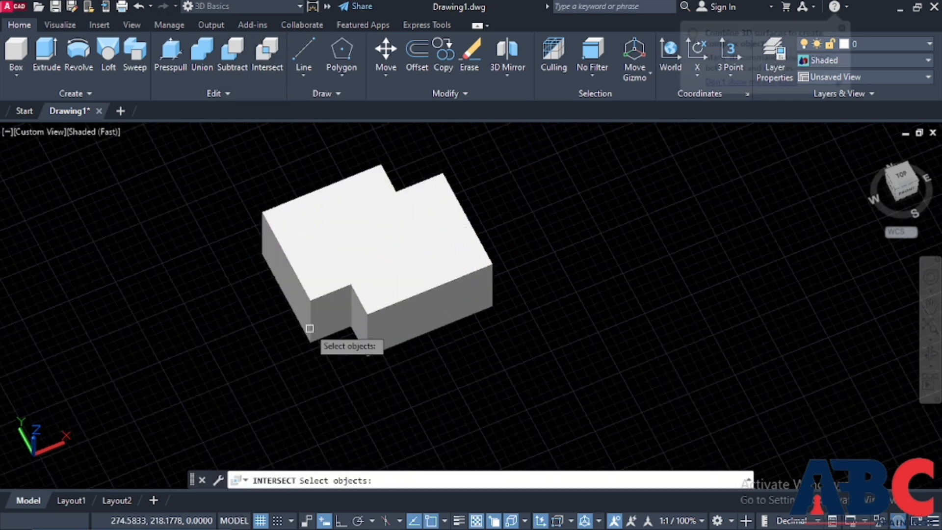
left_click(315, 284)
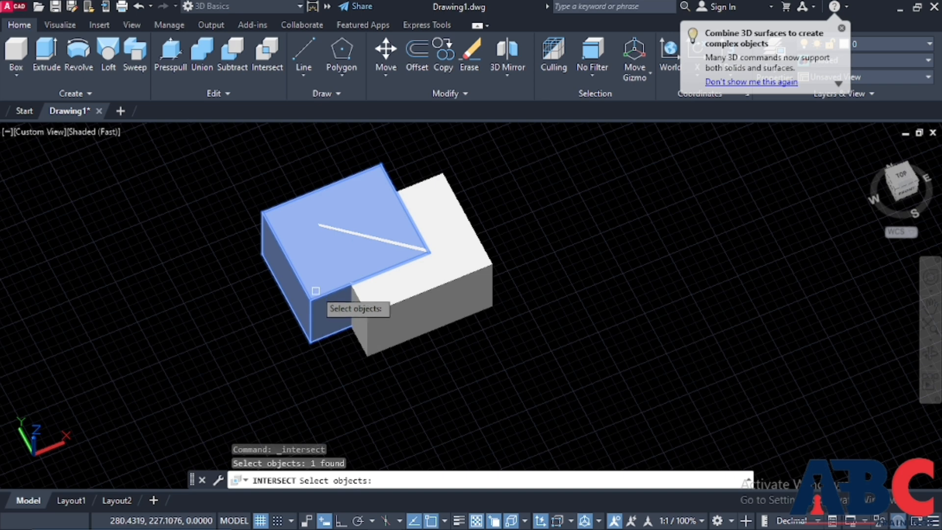
key("Return")
left_click(374, 224)
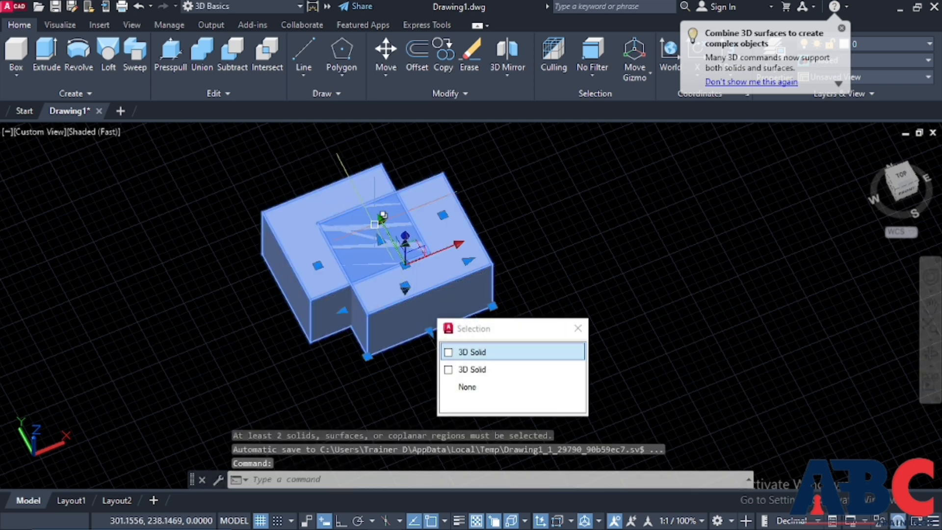
key("Escape")
Run Intersect on both overlapping boxes, picking the first box and then the second, to leave their common block
left_click(279, 50)
left_click(306, 223)
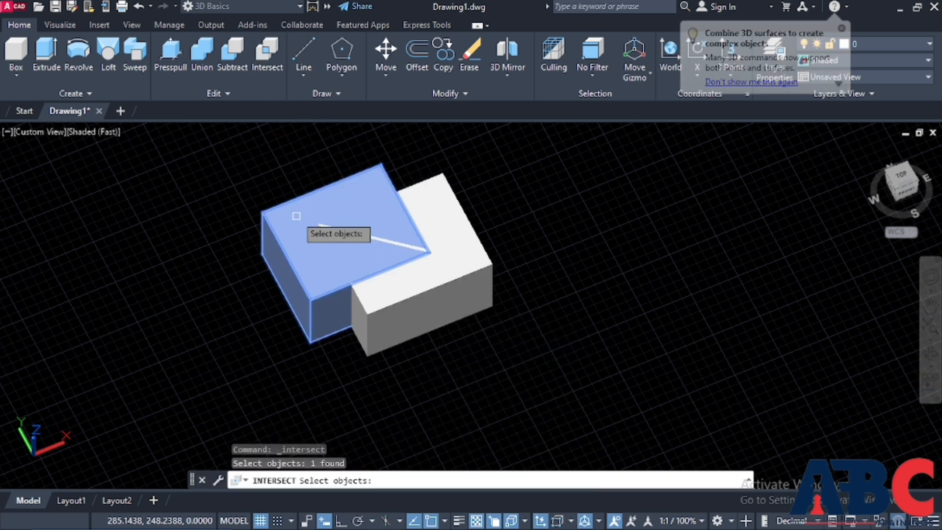
left_click(429, 278)
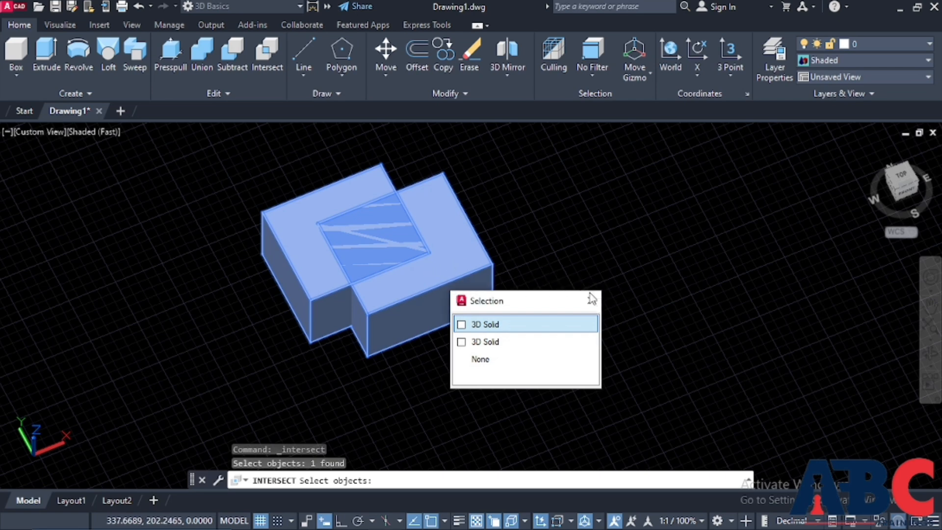
left_click(470, 322)
key("Return")
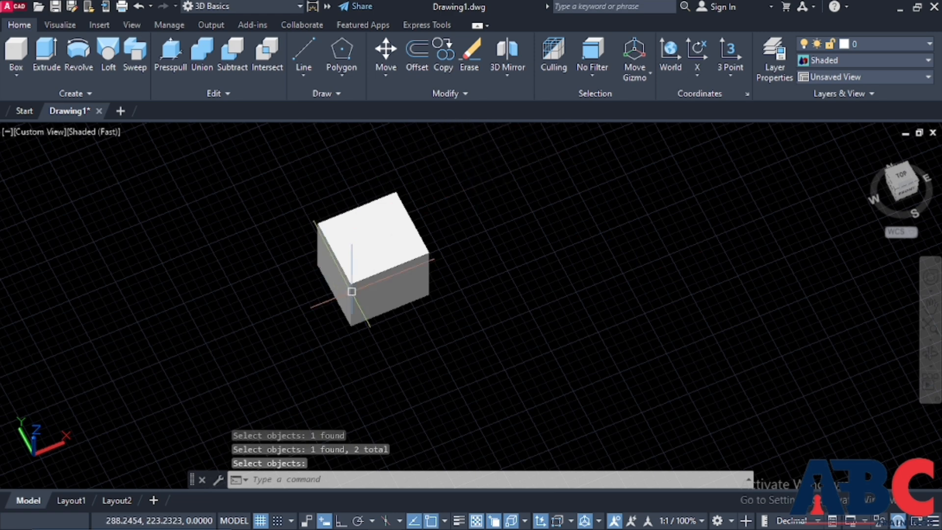
Delete the intersected block, leaving the drawing empty
key("Escape")
key("Escape")
left_click(392, 264)
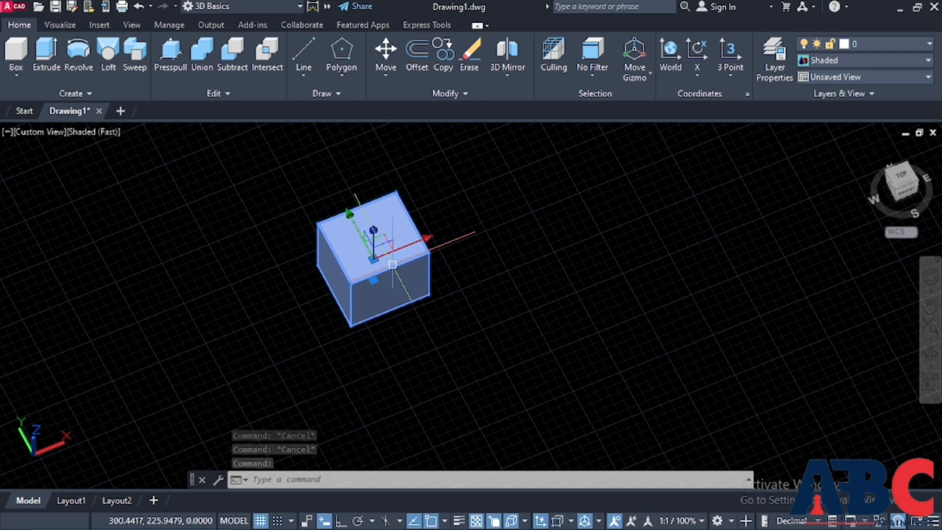
key("Delete")
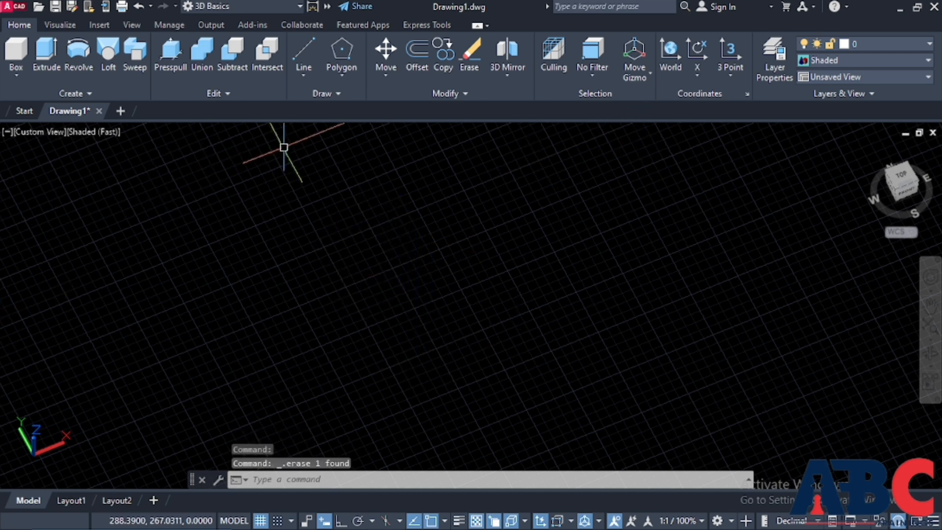
left_click(233, 93)
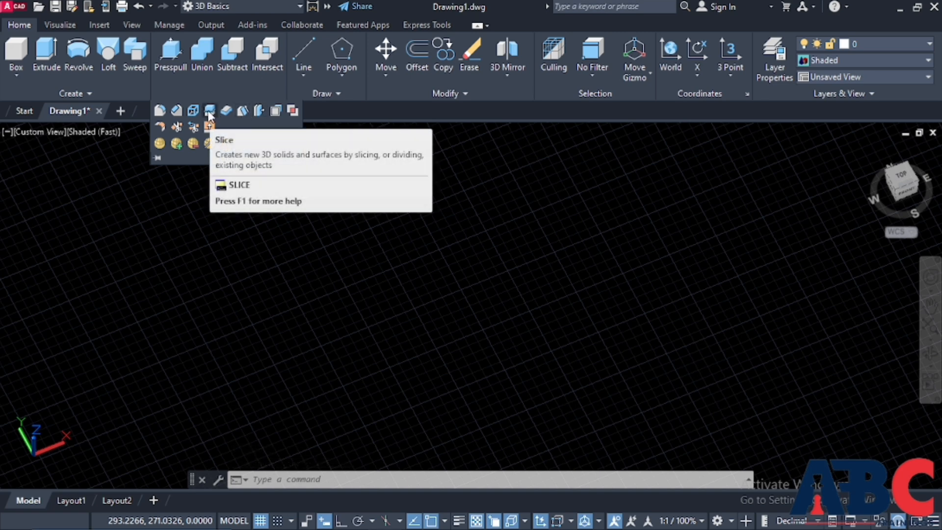
key("Escape")
key("Escape")
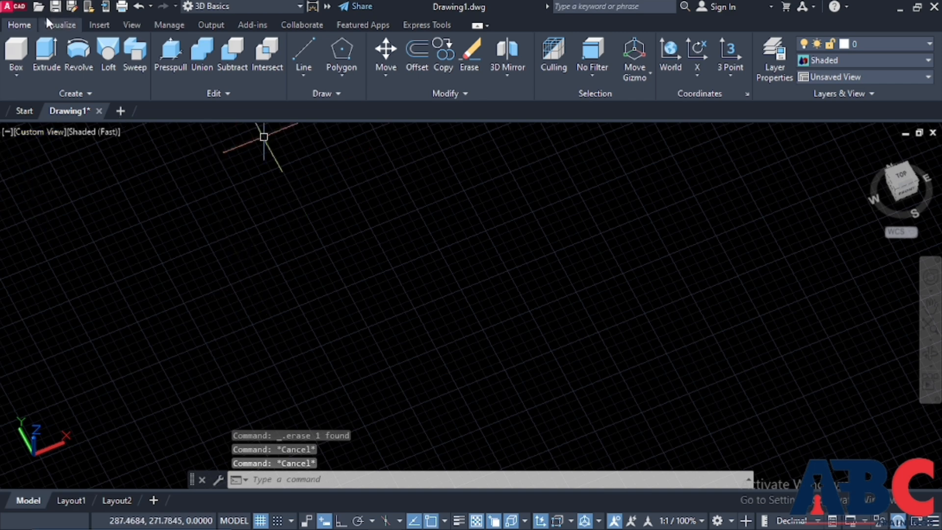
Create a large, flat box solid in the empty drawing with the Box tool
left_click(16, 50)
left_click(328, 235)
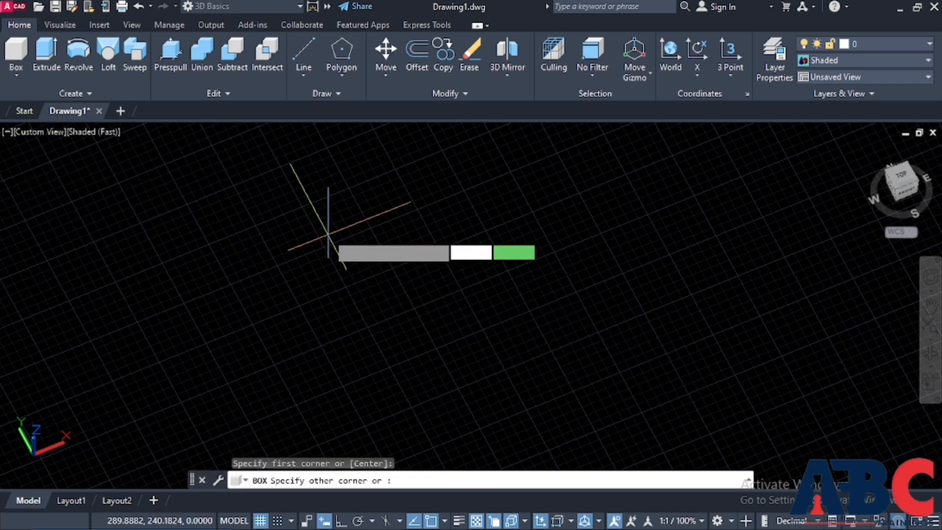
left_click(625, 365)
left_click(485, 131)
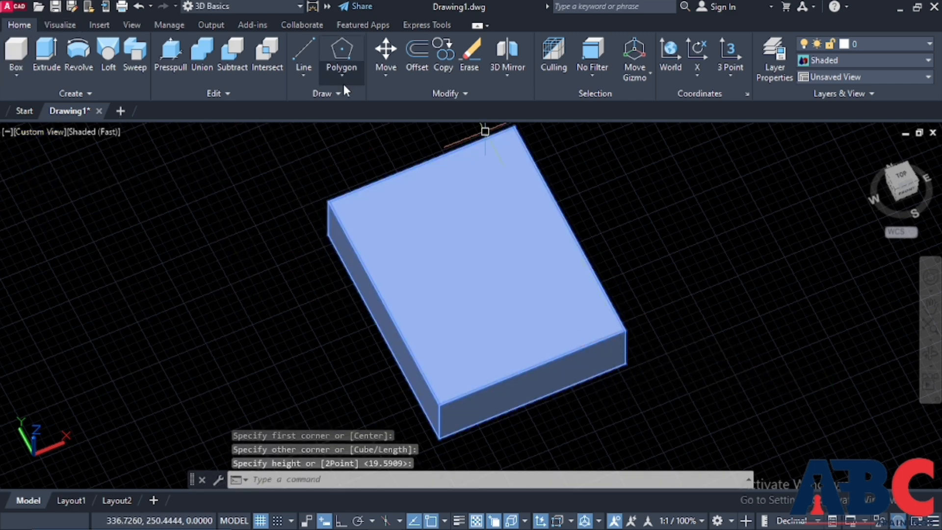
Slice the flat box diagonally between opposite top corners, from the back-left corner to the front-right one, keeping both sides
left_click(209, 93)
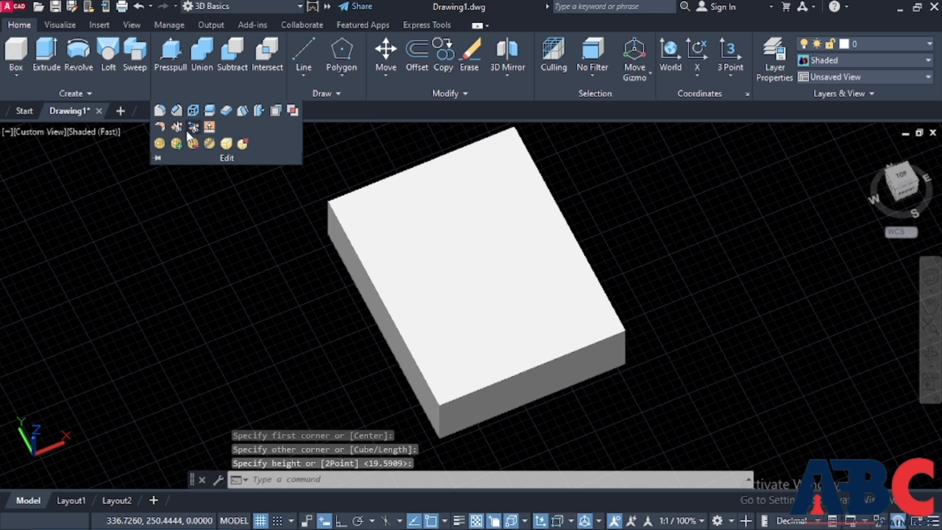
left_click(211, 112)
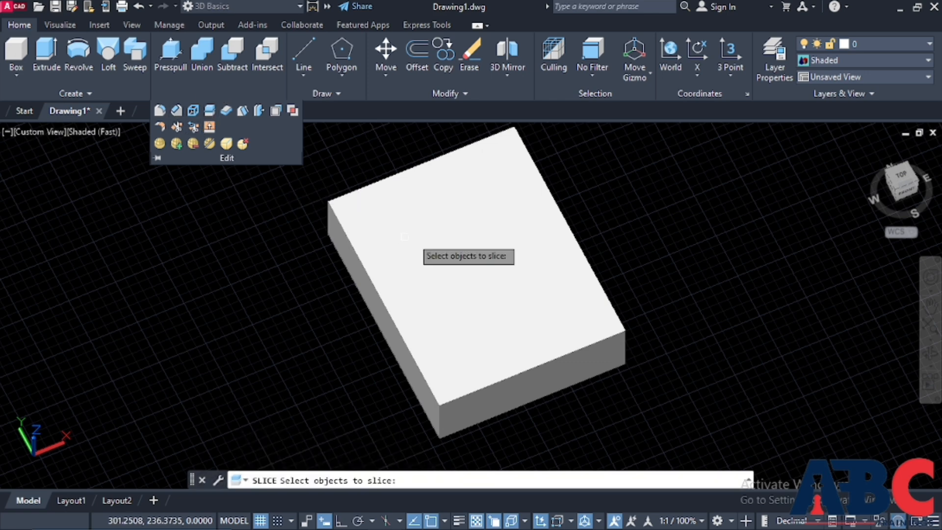
left_click(372, 222)
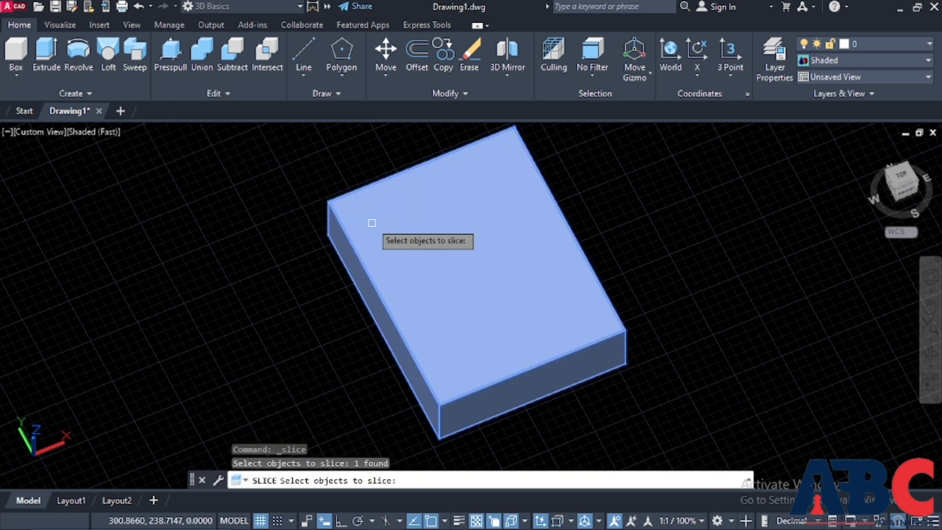
key("Return")
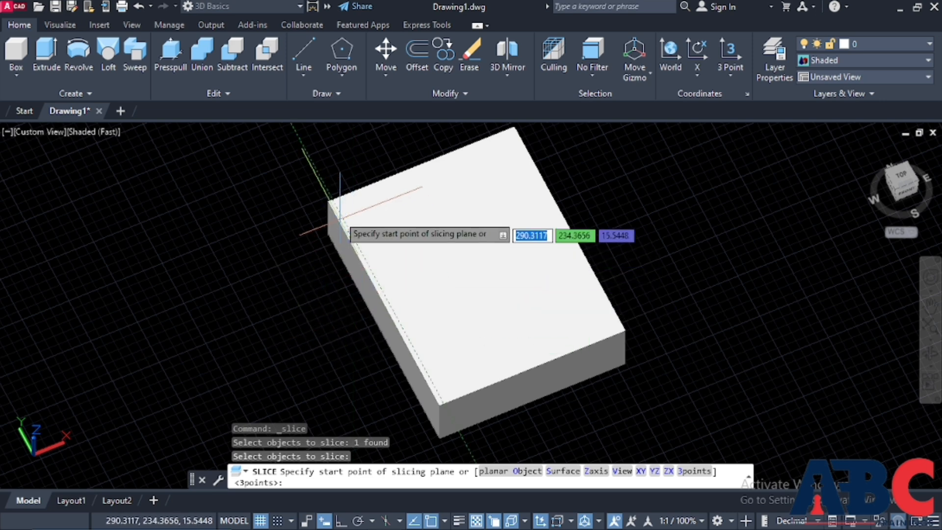
left_click(329, 201)
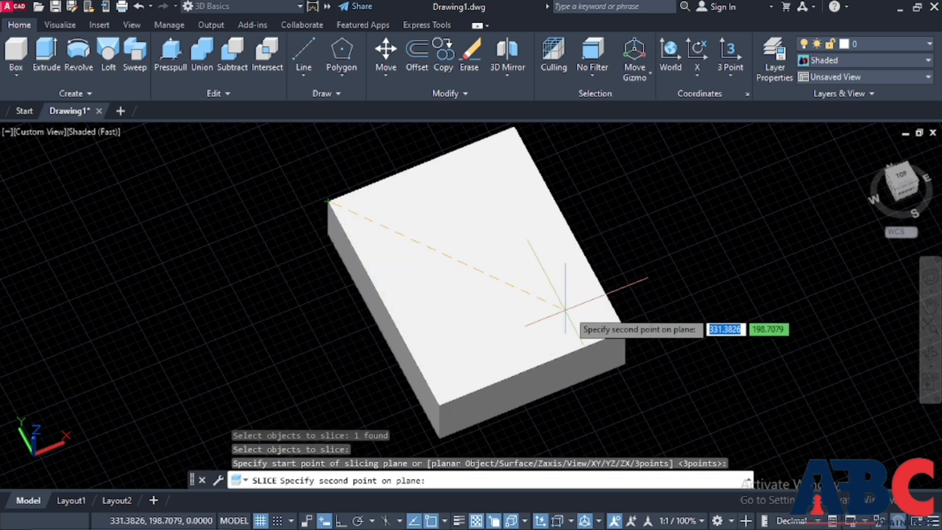
left_click(626, 329)
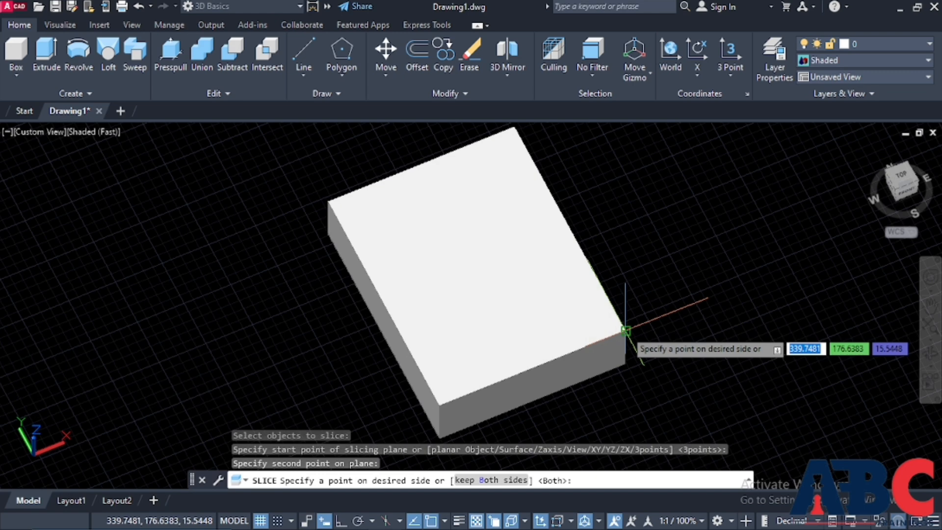
key("Return")
Delete the front triangular piece of the sliced box and the remaining rear piece to empty the drawing
left_click(603, 343)
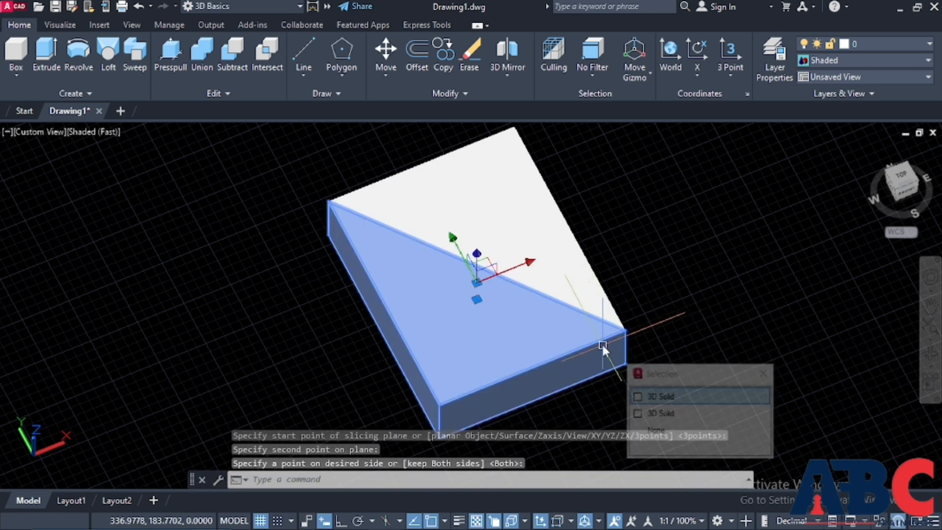
key("Delete")
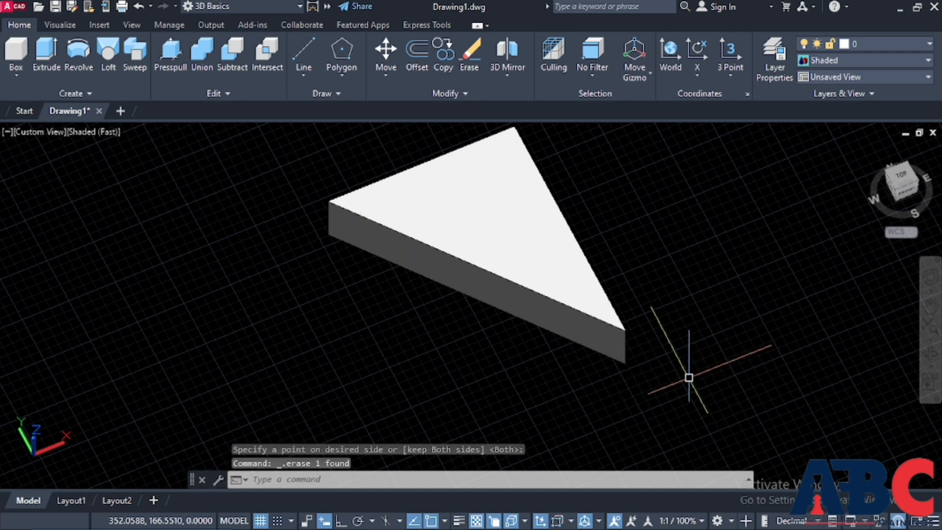
left_click(687, 380)
left_click(375, 225)
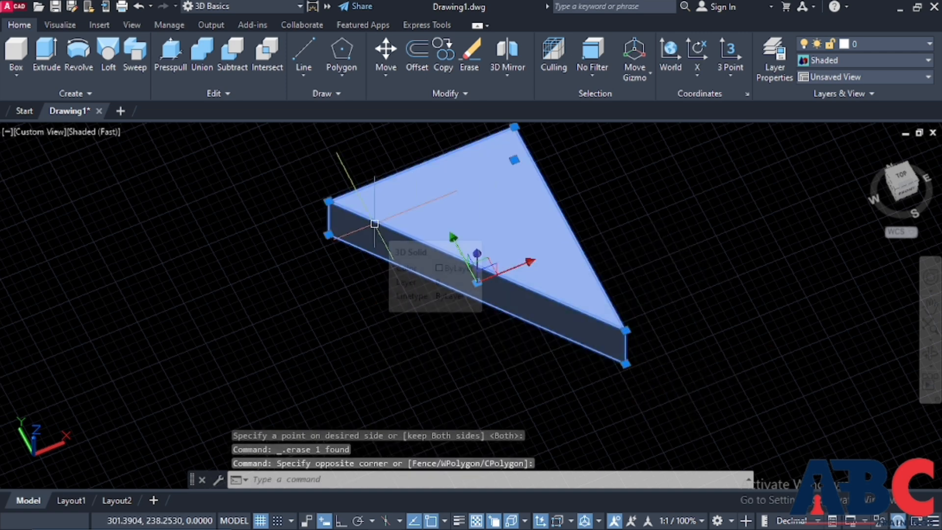
key("Delete")
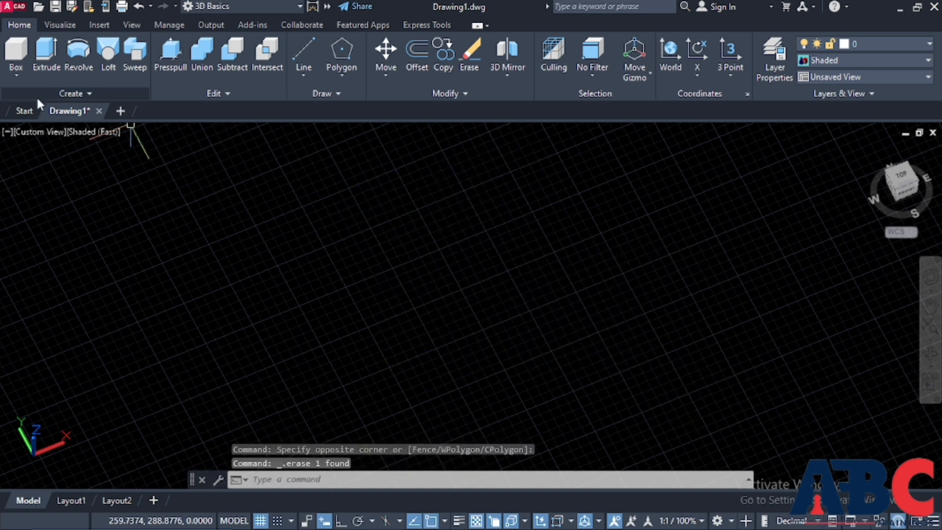
Create a thick torus solid in the middle of the empty drawing with the Torus tool
left_click(16, 74)
left_click(29, 266)
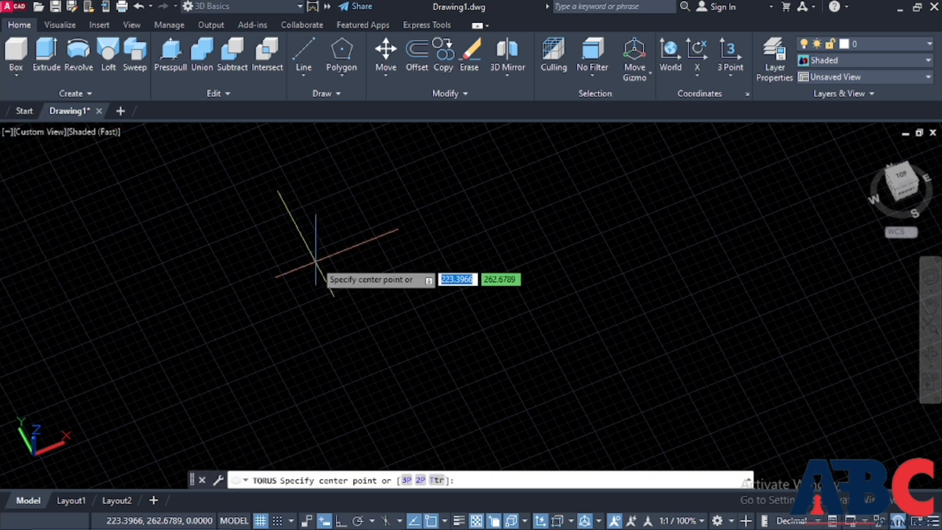
left_click(436, 269)
left_click(506, 220)
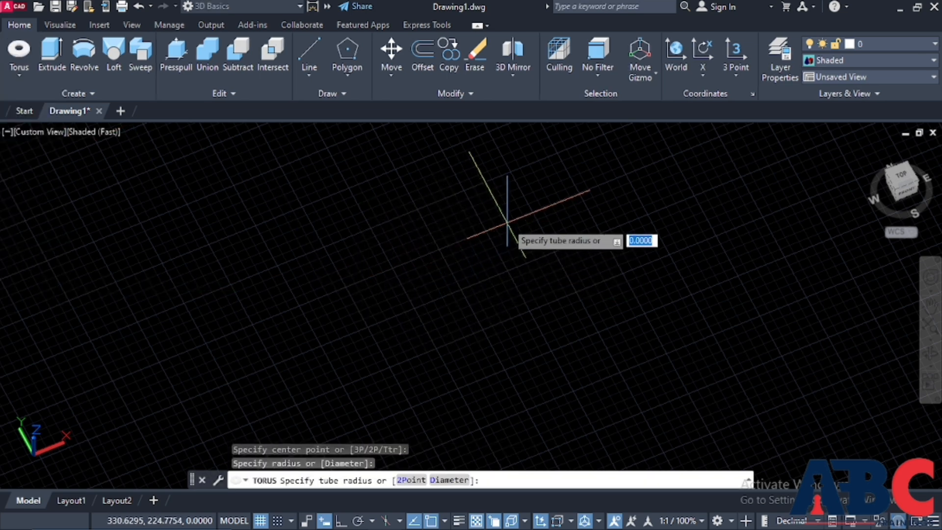
left_click(473, 244)
left_click(447, 168)
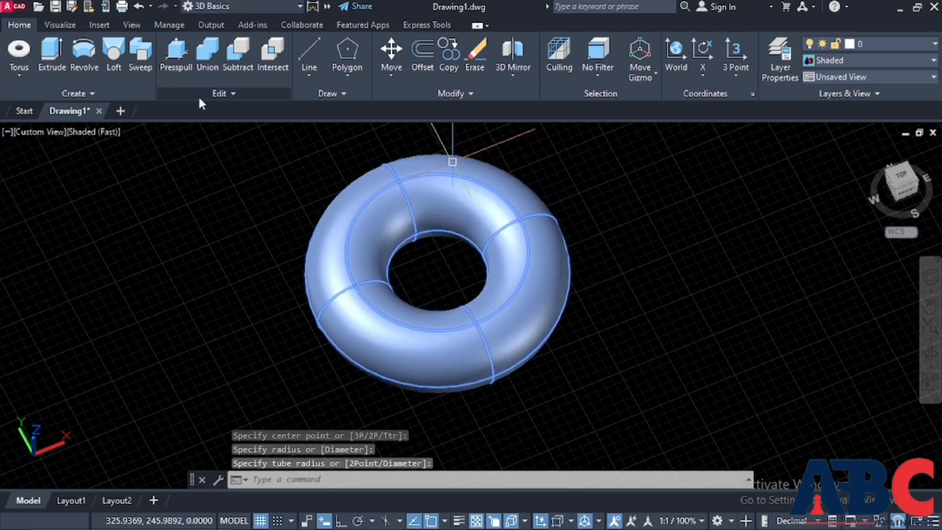
Slice the torus through its centre with a two-point plane, keeping only the front half
left_click(226, 94)
left_click(216, 112)
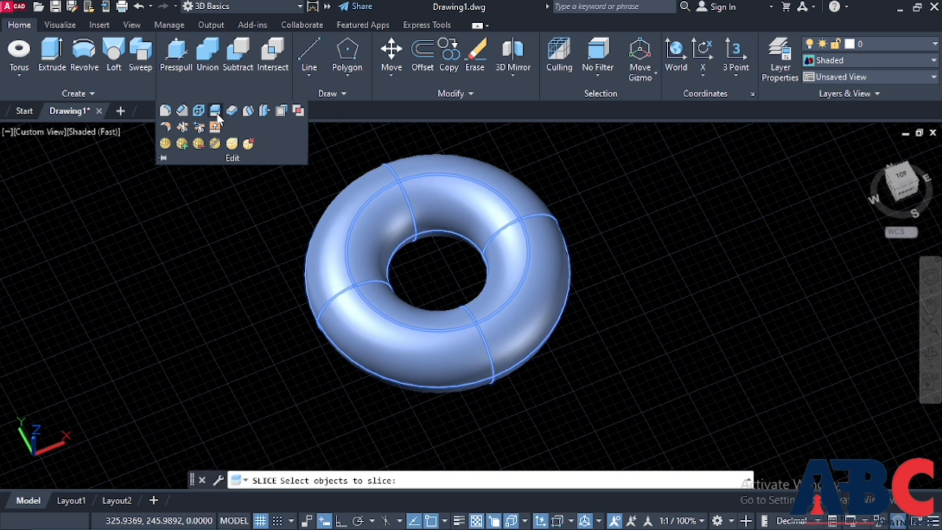
left_click(381, 218)
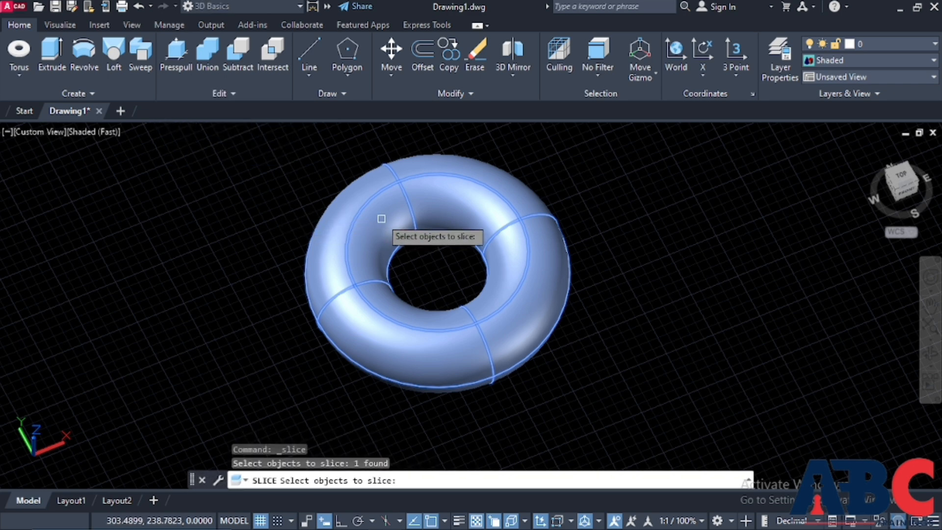
key("Return")
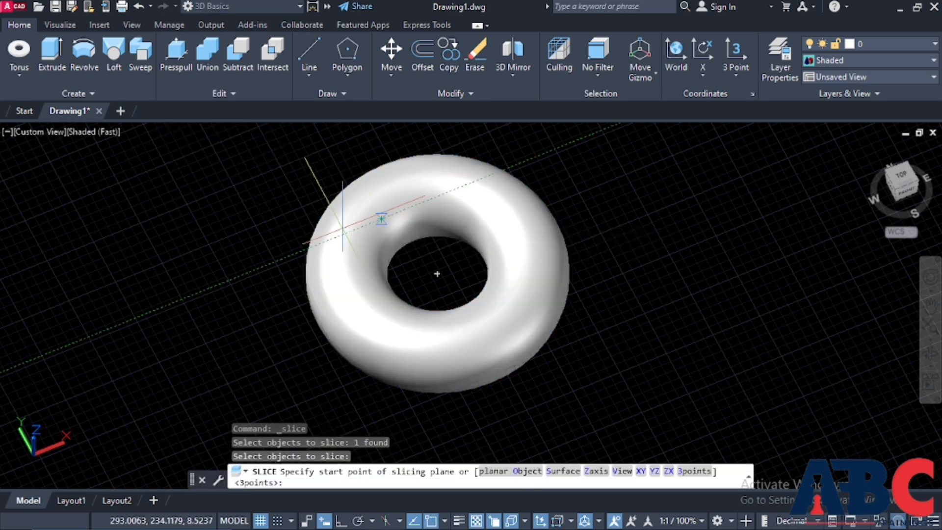
left_click(310, 269)
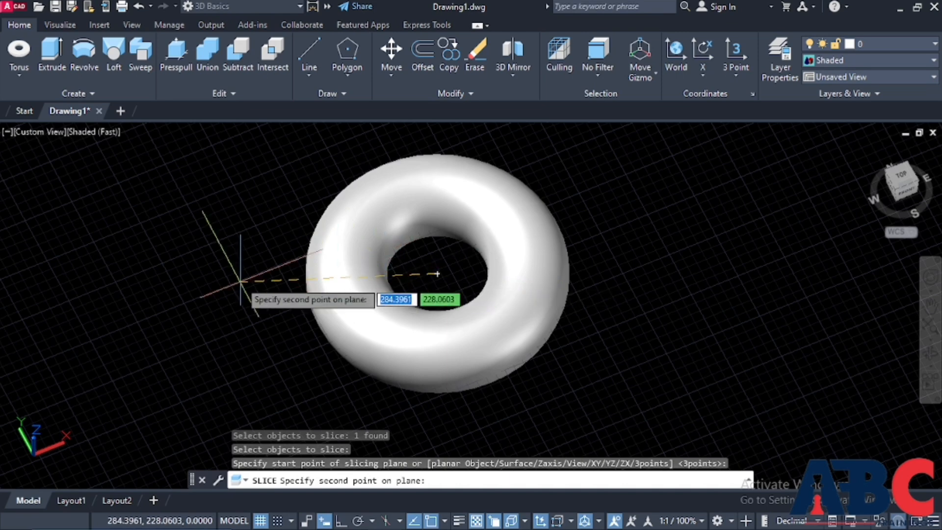
left_click(437, 274)
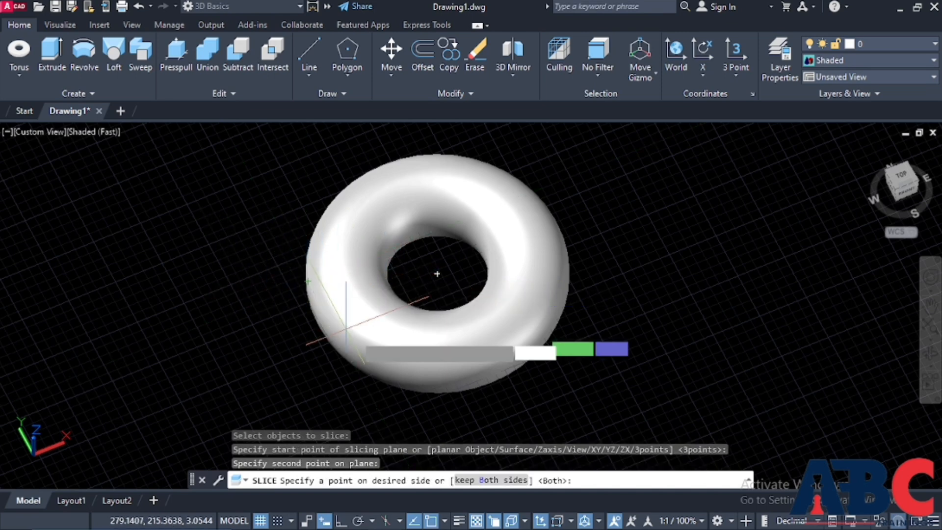
left_click(411, 347)
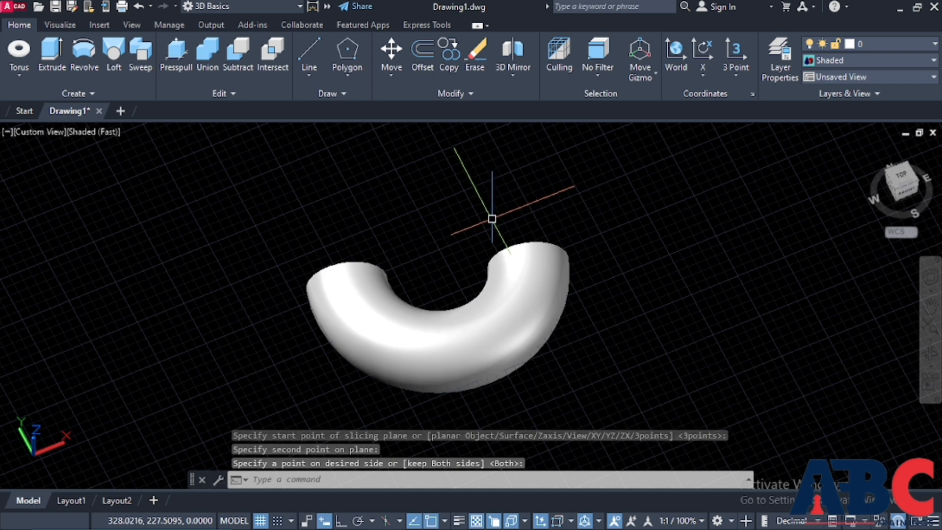
Delete the remaining half torus from the drawing
key("Escape")
left_click(452, 312)
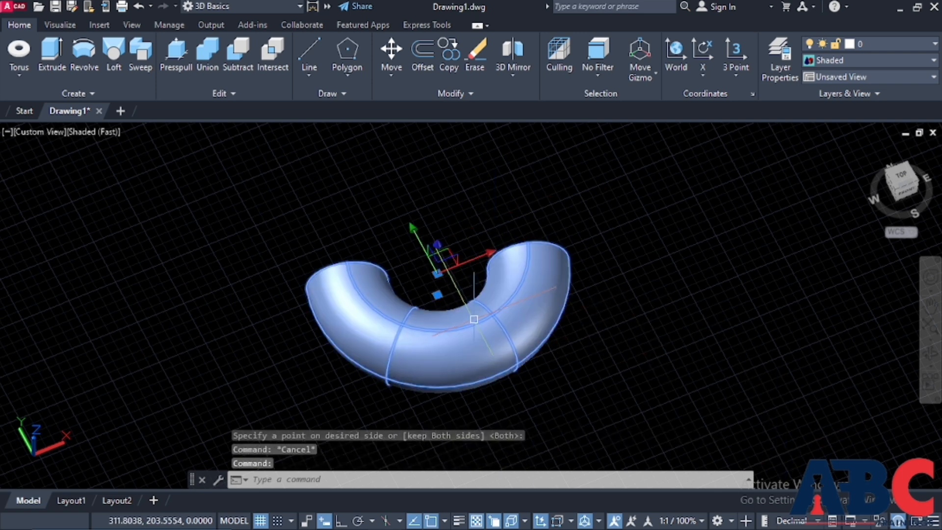
key("Delete")
left_click(219, 94)
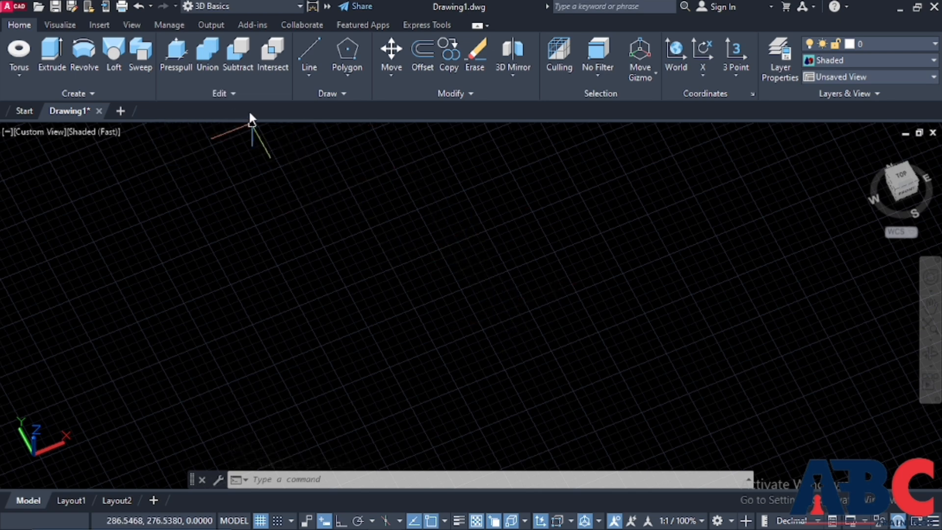
left_click(264, 93)
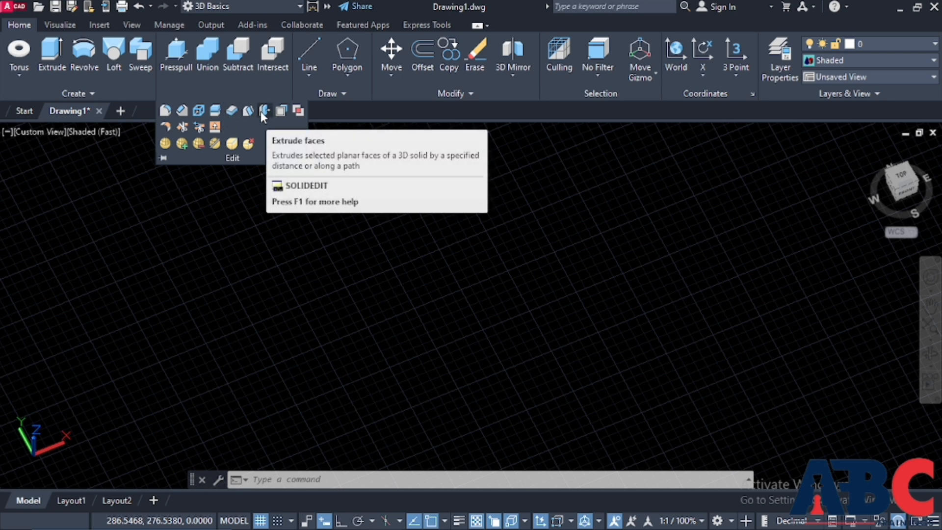
key("Escape")
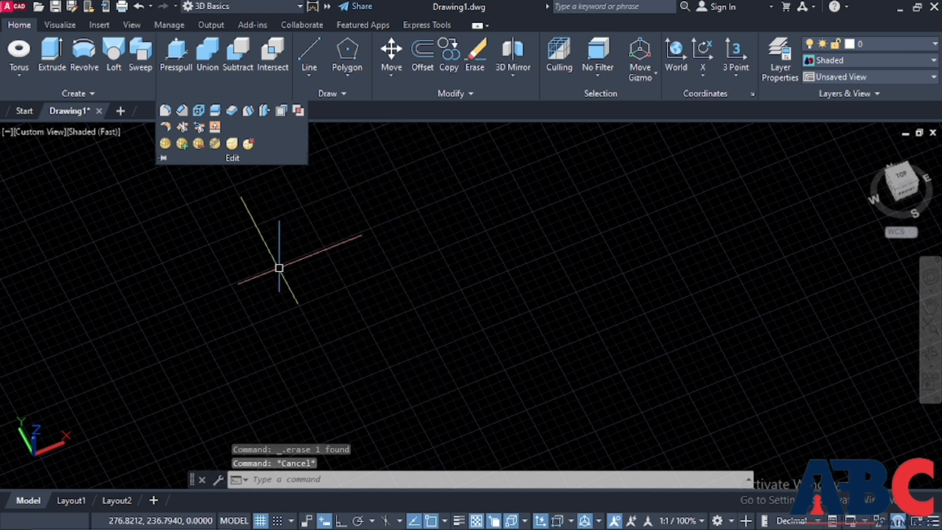
key("Escape")
key("Escape")
Create a new, roughly square box solid in the empty drawing with the Box tool
left_click(21, 75)
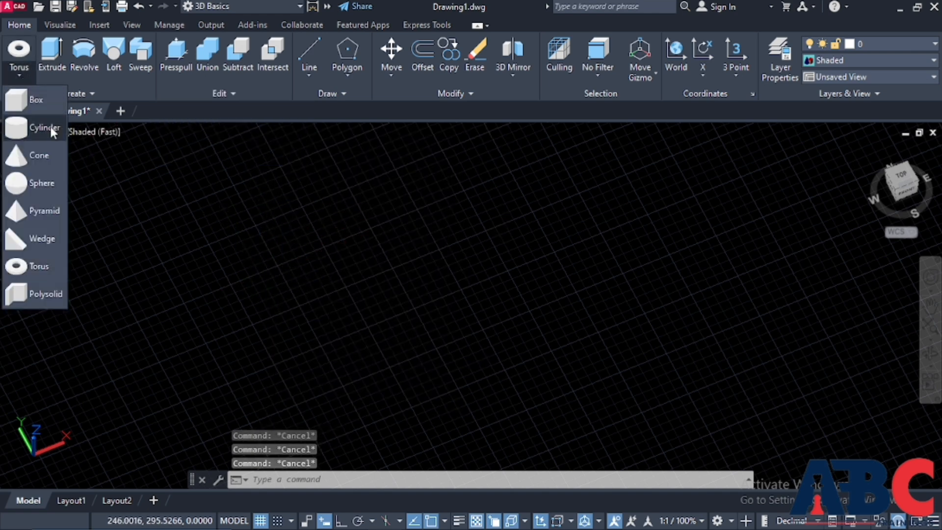
left_click(51, 102)
left_click(256, 263)
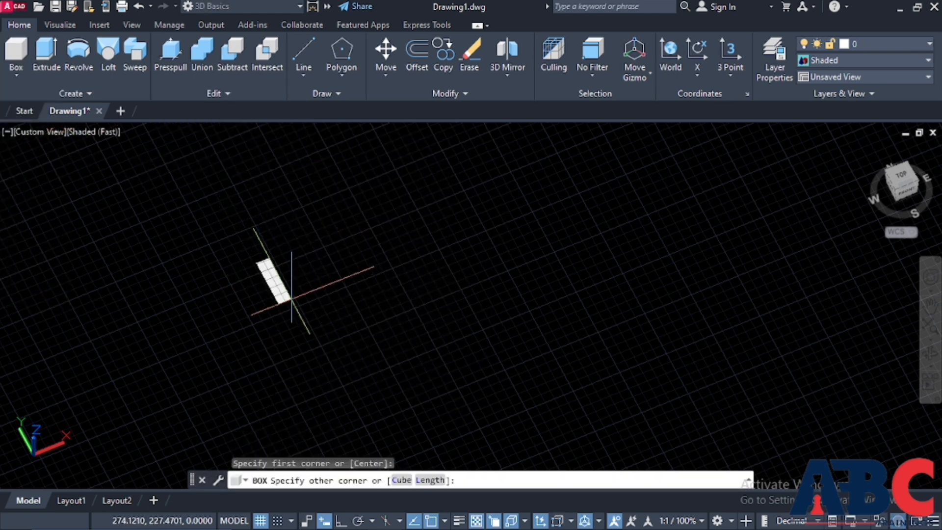
left_click(489, 338)
left_click(491, 290)
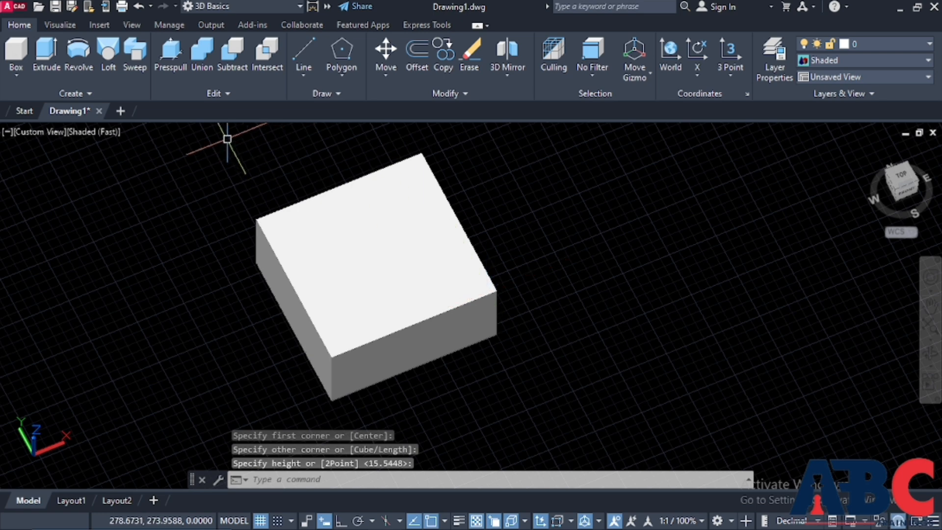
left_click(243, 97)
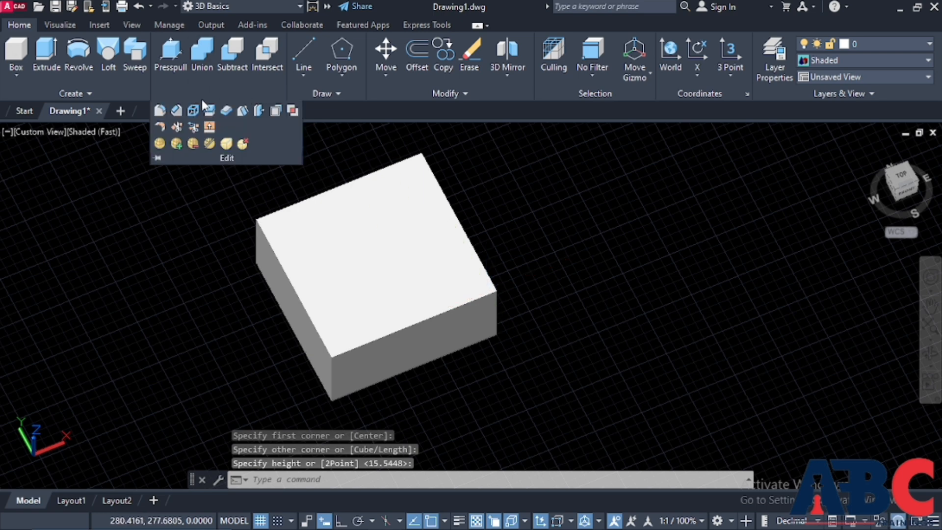
left_click(262, 111)
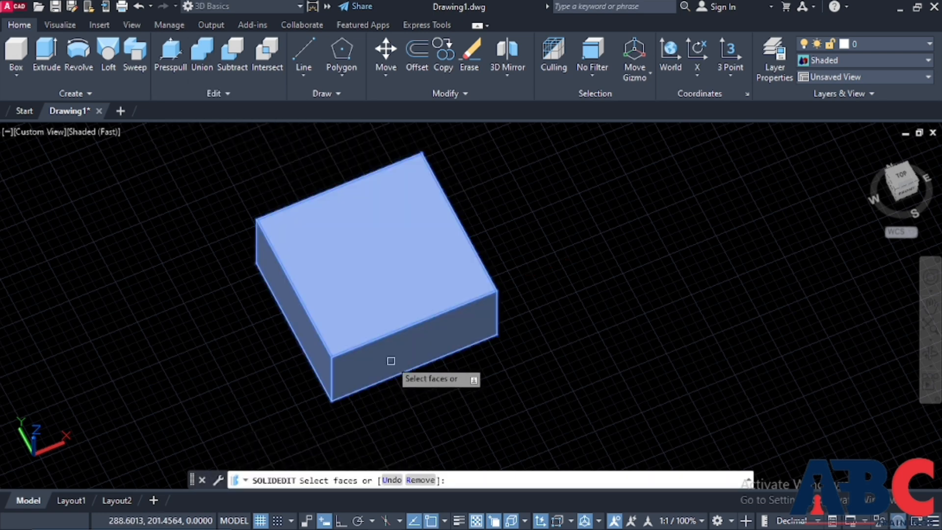
left_click(391, 360)
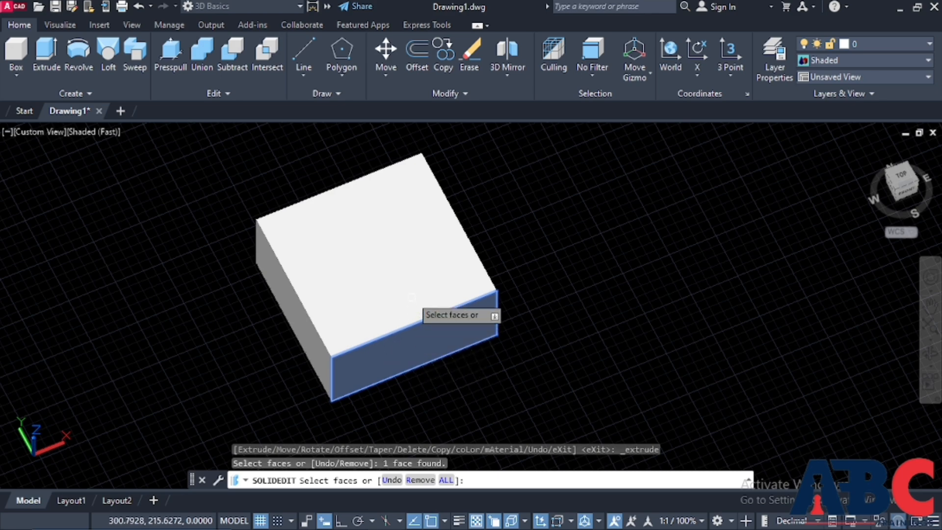
scroll(411, 384, "down", 2)
middle_click_drag(397, 387, 406, 351, "shift")
scroll(406, 351, "up", 4)
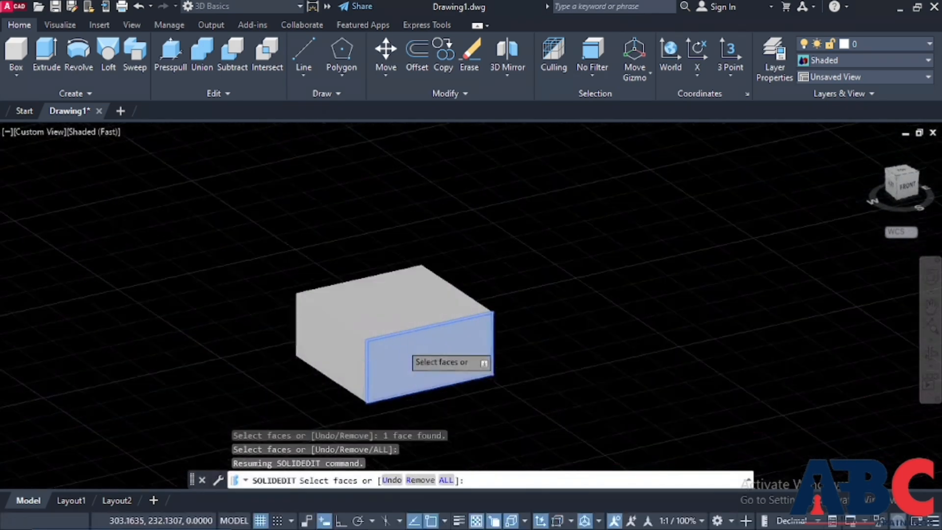
left_click(435, 370)
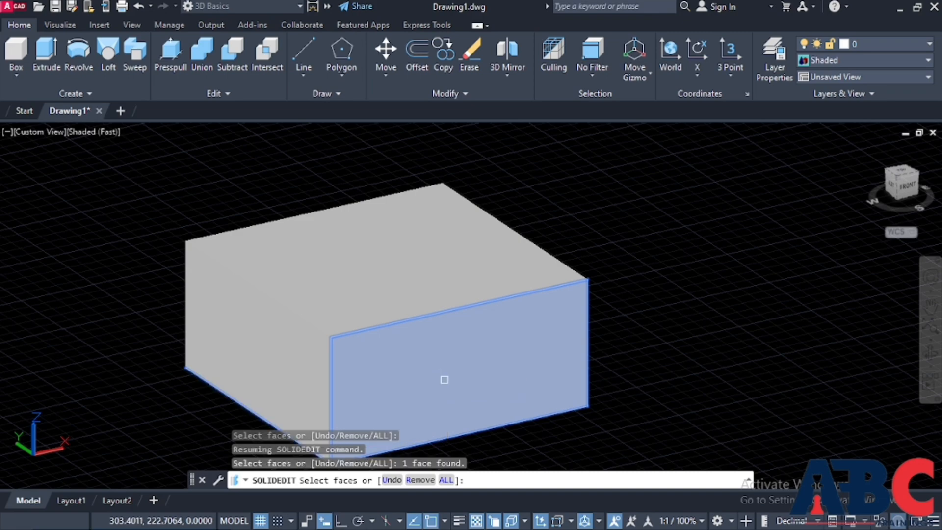
key("Return")
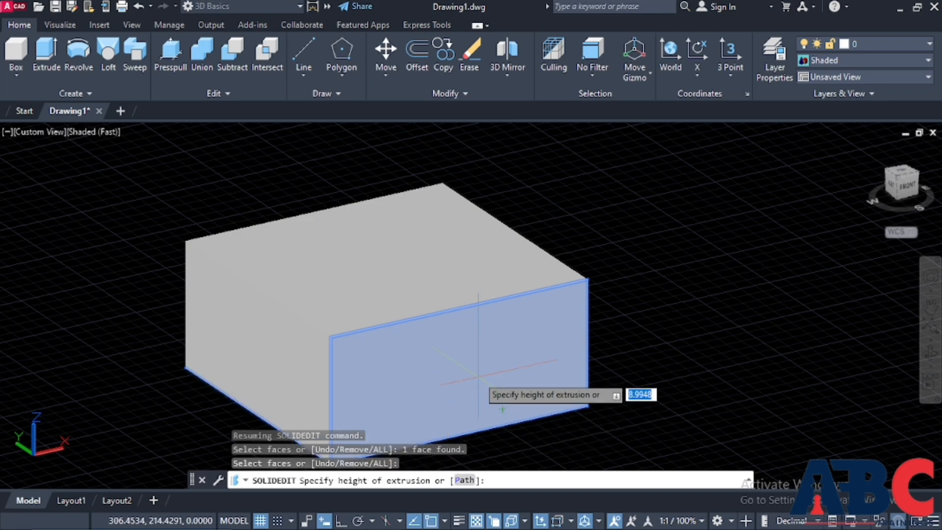
left_click(476, 376)
scroll(476, 376, "down", 4)
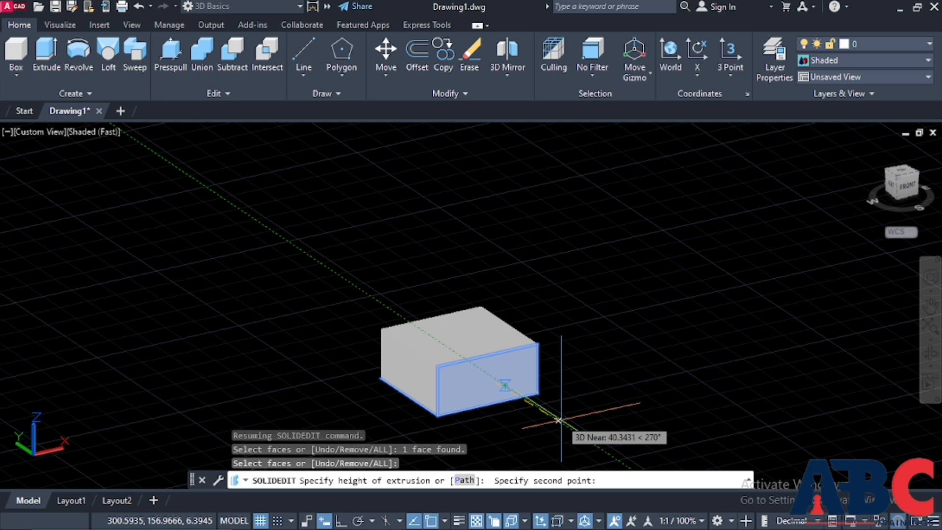
type("50")
key("Return")
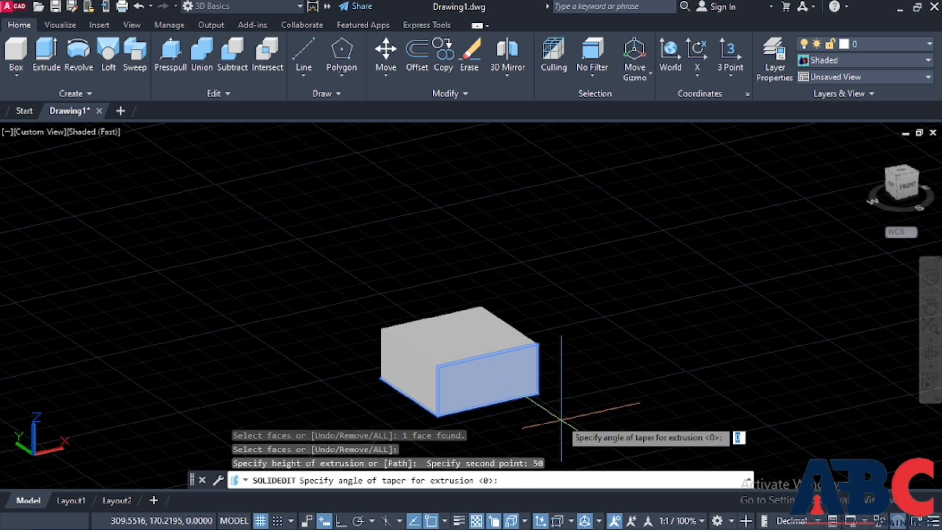
scroll(495, 390, "up", 4)
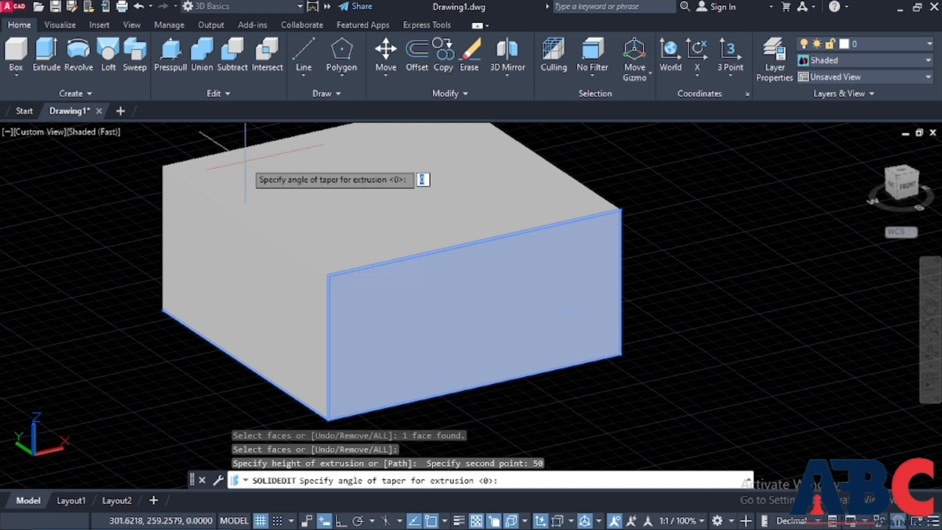
Extrude the box's front and bottom faces outward together by a distance picked between two points, with a taper angle of 0
left_click(198, 94)
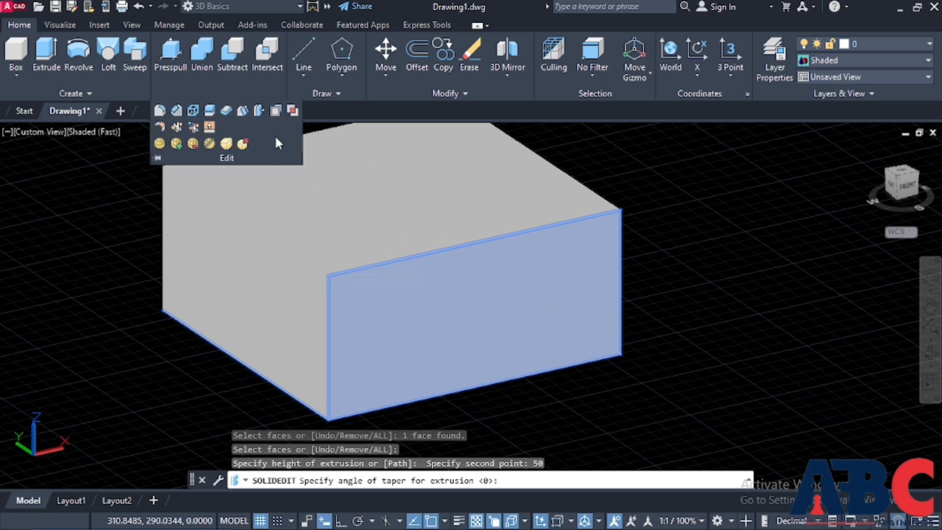
left_click(257, 111)
left_click(416, 307)
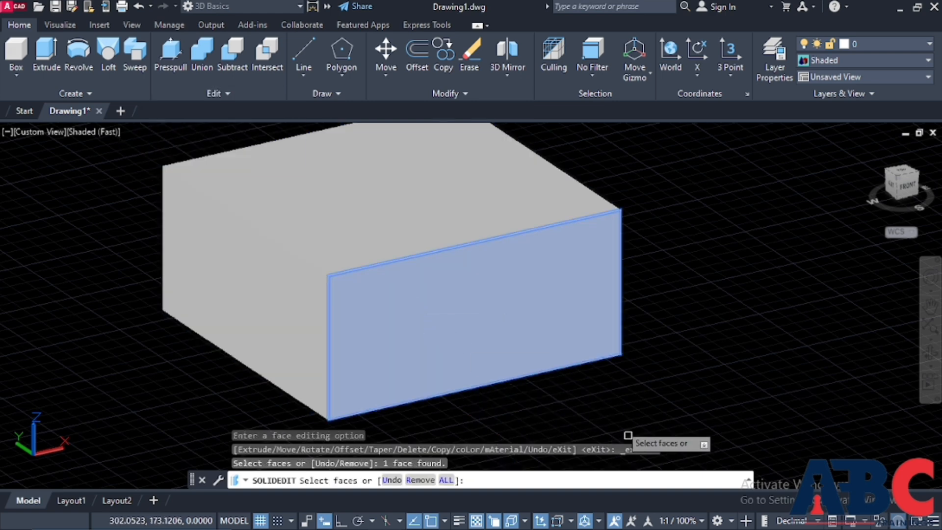
left_click(495, 338)
key("Return")
left_click(484, 330)
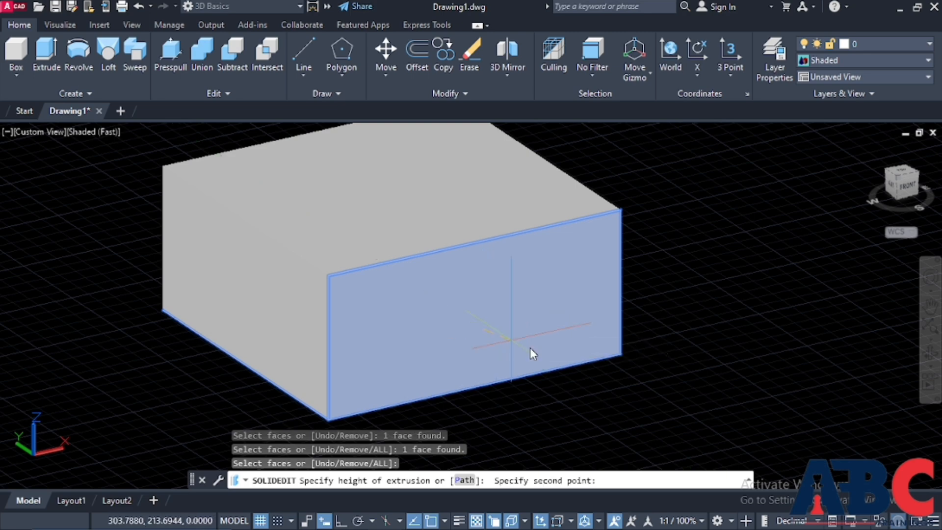
left_click(603, 438)
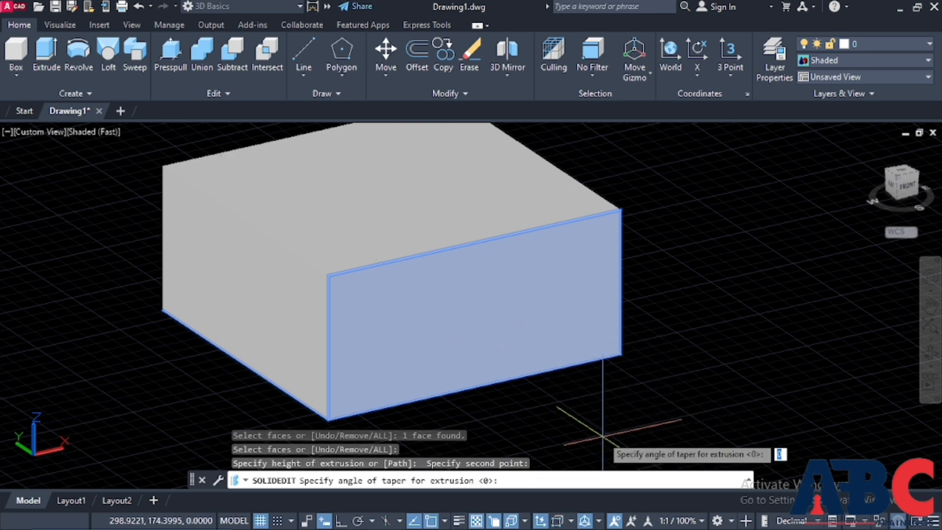
key("Return")
scroll(493, 338, "down", 3)
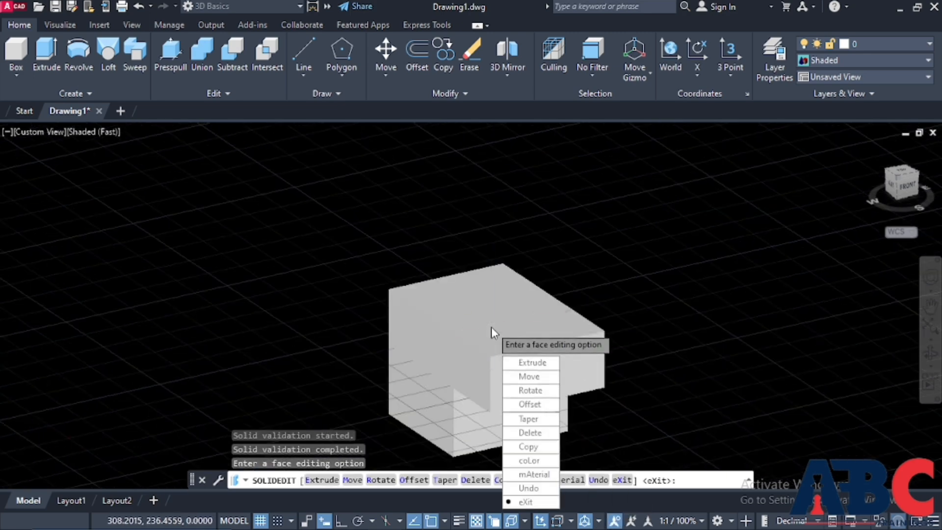
Extrude the underside face of the overhanging front part downward by a picked distance with 0 taper, stopping just short of the lower block's base
left_click(528, 362)
scroll(482, 332, "down", 4)
scroll(478, 351, "up", 3)
scroll(480, 351, "down", 2)
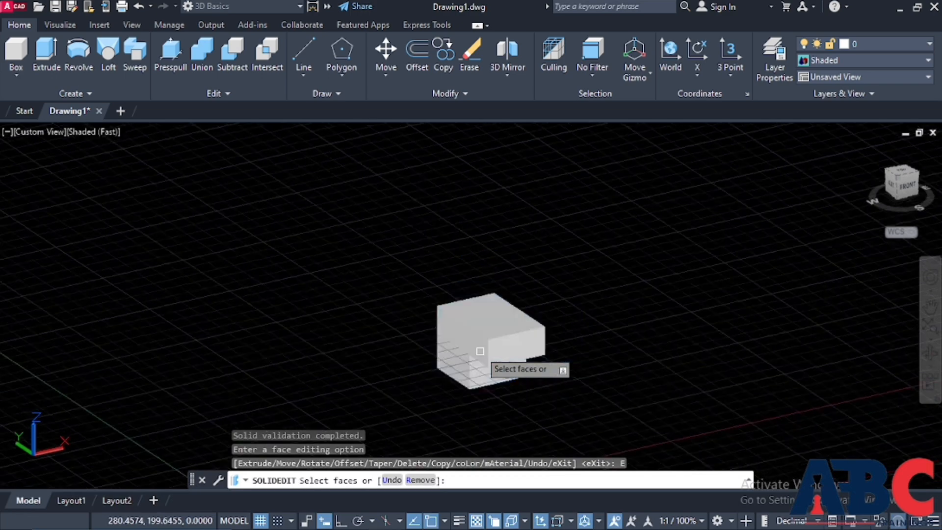
middle_click_drag(476, 385, 522, 328, "shift")
scroll(530, 353, "up", 2)
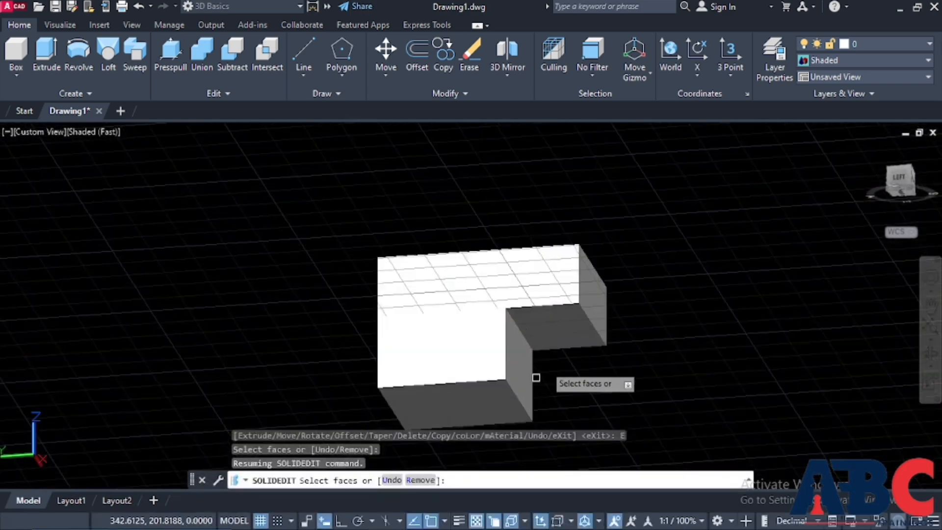
scroll(365, 196, "up", 3)
left_click(225, 95)
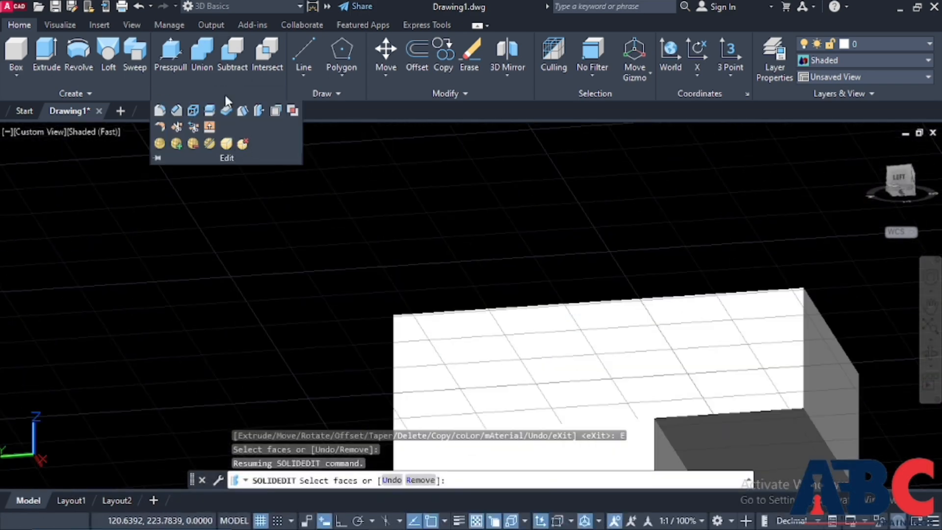
left_click(258, 114)
scroll(557, 309, "down", 3)
scroll(546, 322, "up", 3)
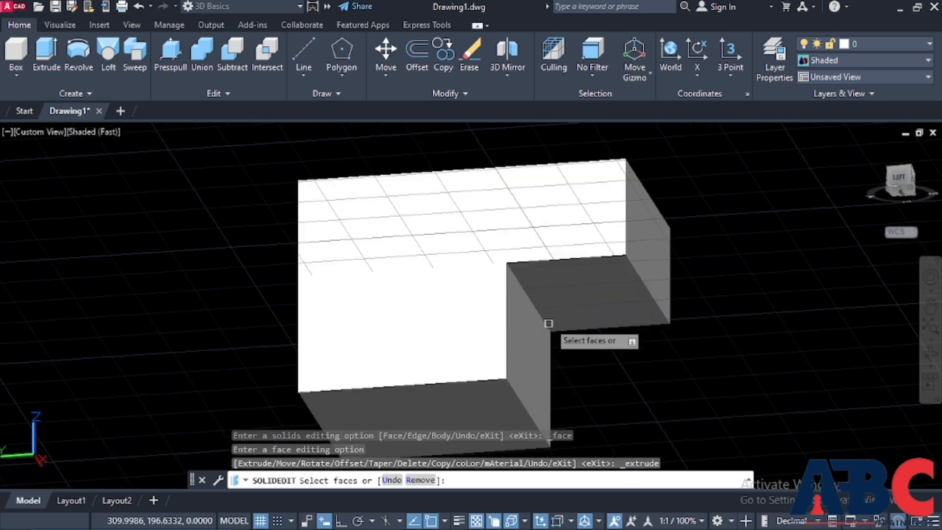
left_click(550, 289)
key("Return")
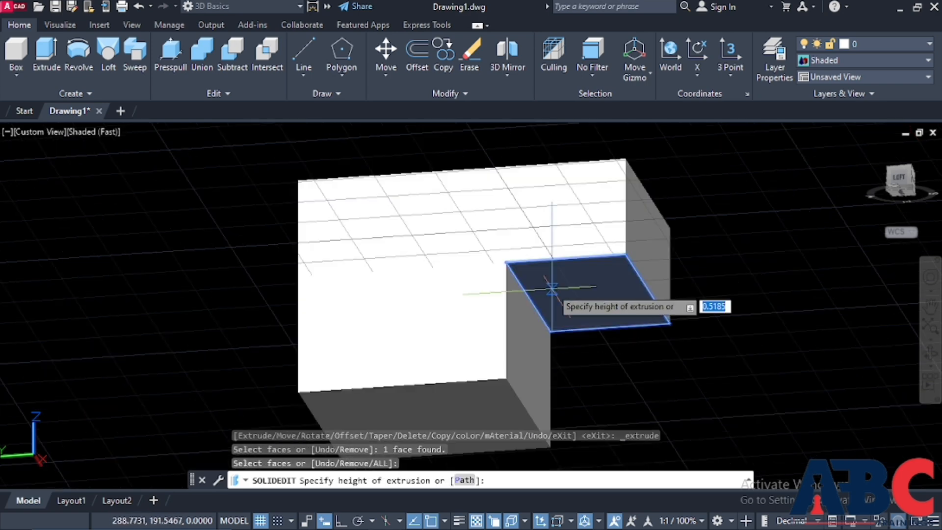
left_click(559, 429)
left_click(559, 426)
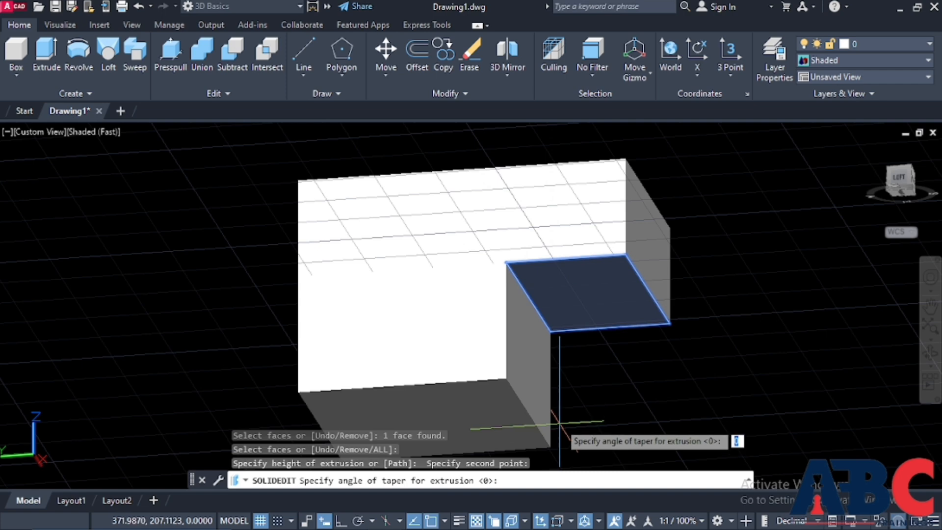
key("Return")
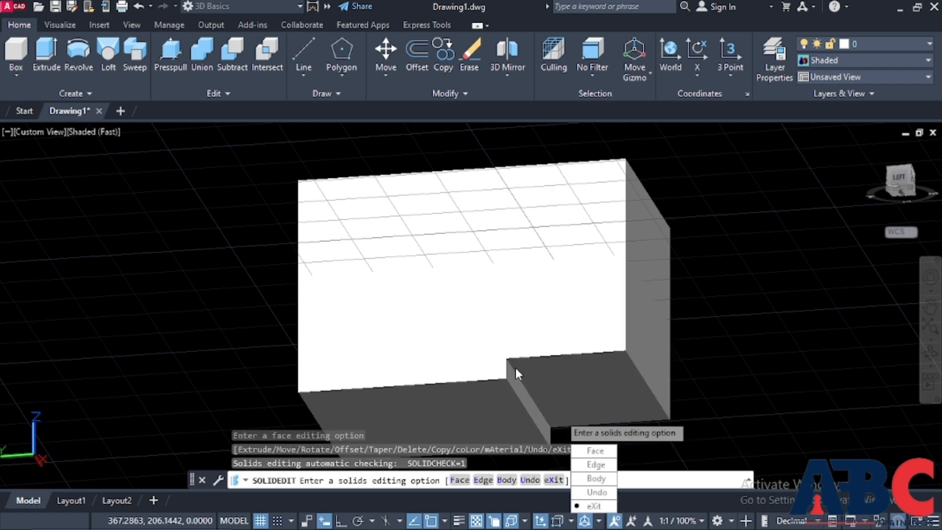
key("Escape")
Delete the stepped solid from the drawing
scroll(725, 313, "down", 5)
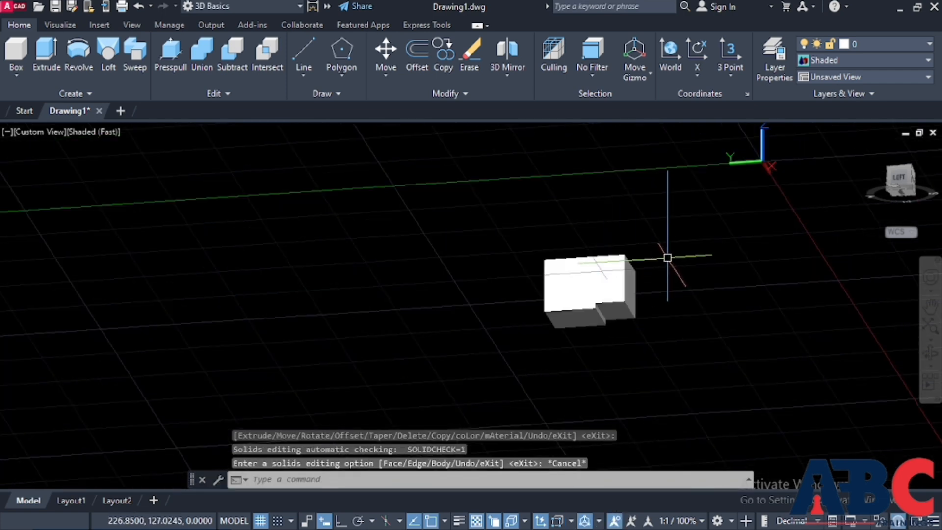
middle_click_drag(666, 257, 680, 340, "shift")
mouse_move(711, 343)
left_mouse_down()
mouse_move(664, 339)
mouse_move(504, 236)
left_mouse_up()
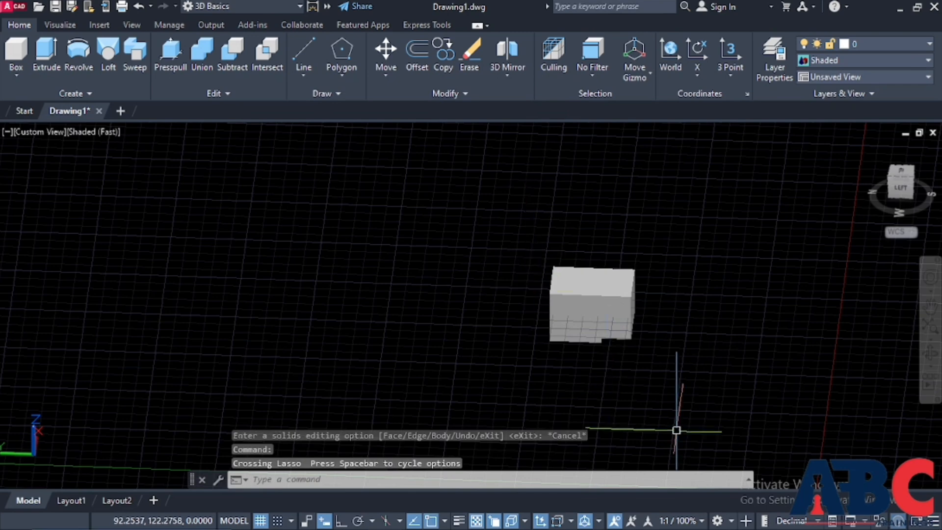
left_click(796, 414)
left_click(500, 248)
key("Delete")
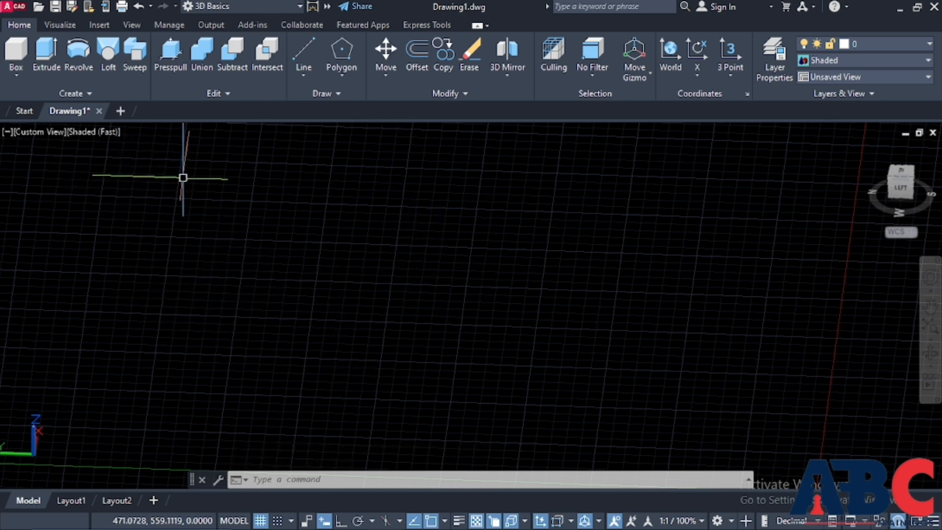
Create a new rectangular box solid in the empty drawing with the Box tool, its height roughly a third of its width
scroll(240, 276, "down", 4)
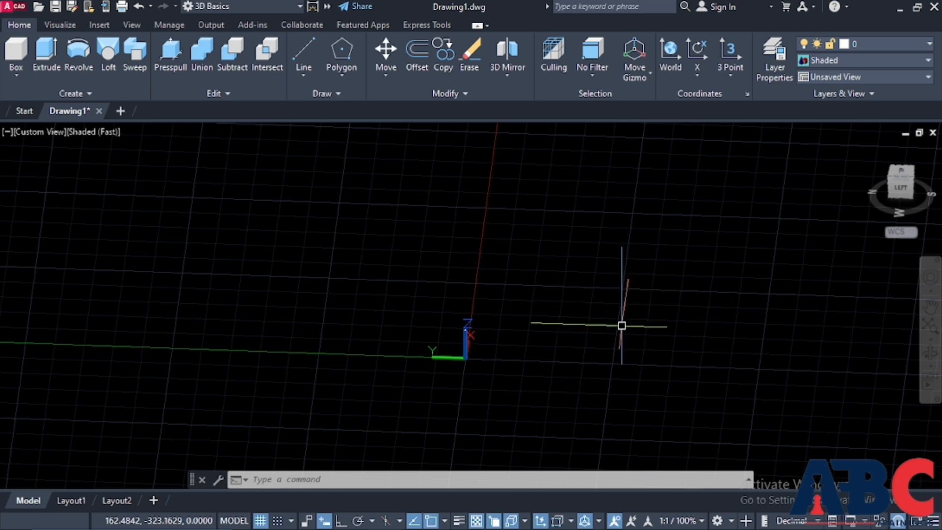
middle_click_drag(574, 363, 698, 328, "shift")
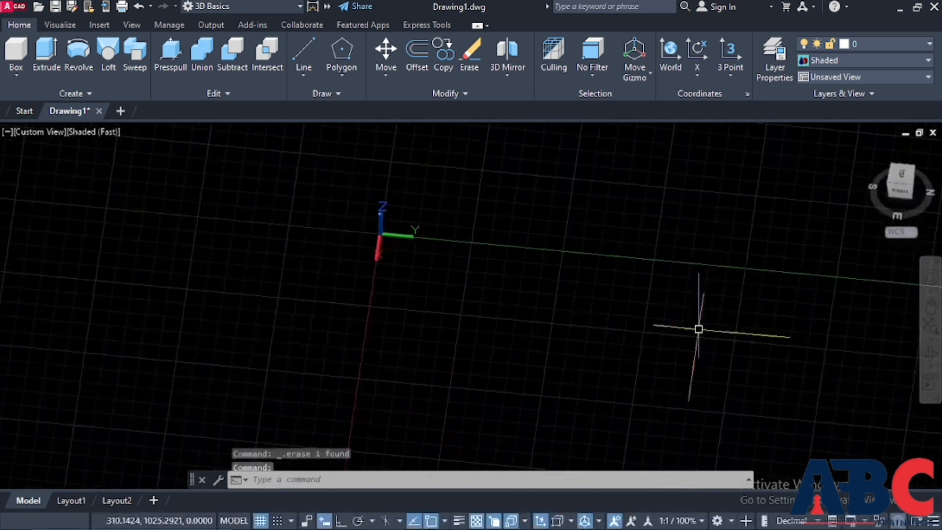
scroll(618, 229, "down", 5)
scroll(657, 331, "up", 5)
middle_click_drag(734, 381, 761, 371, "shift")
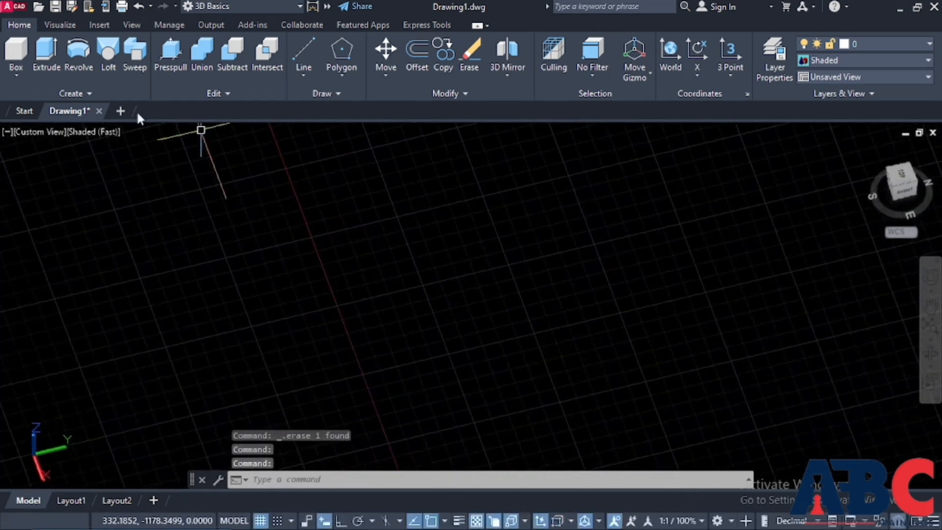
left_click(26, 55)
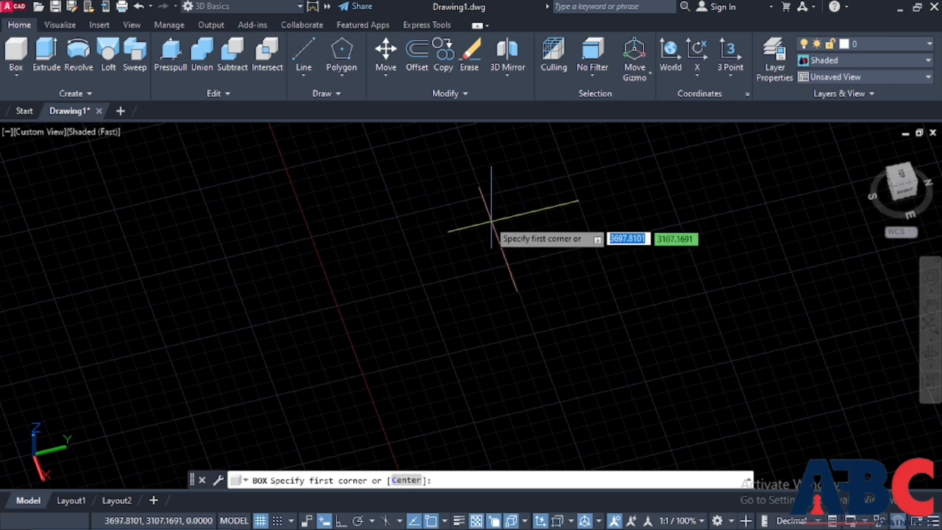
left_click(478, 216)
left_click(690, 294)
left_click(685, 226)
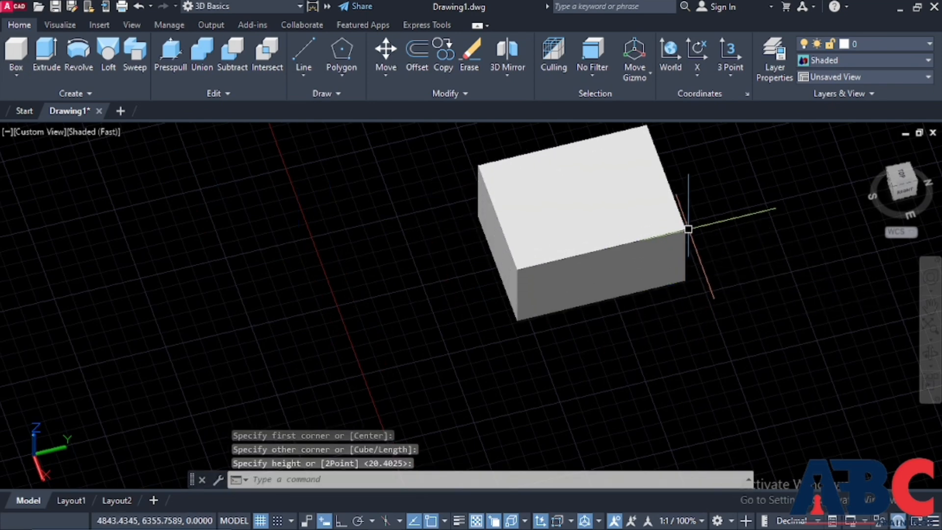
Try to round the box's front top edge and the adjoining side top edge with Fillet Edge
scroll(685, 231, "up", 2)
scroll(686, 231, "down", 3)
scroll(679, 236, "up", 2)
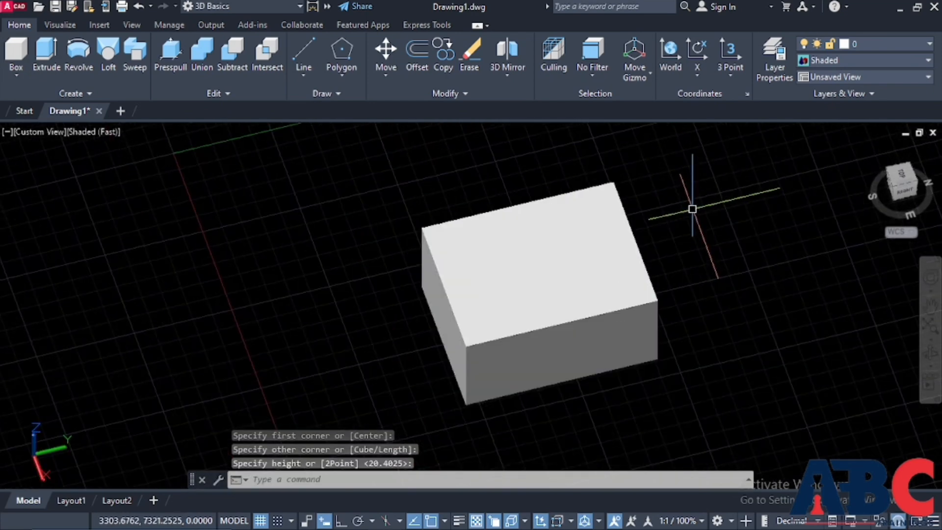
left_click(222, 94)
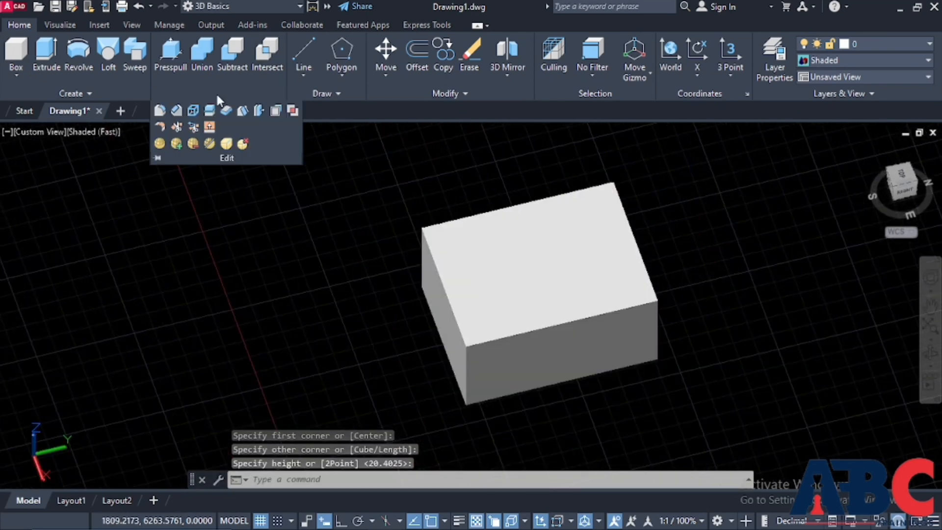
left_click(161, 111)
scroll(590, 344, "up", 5)
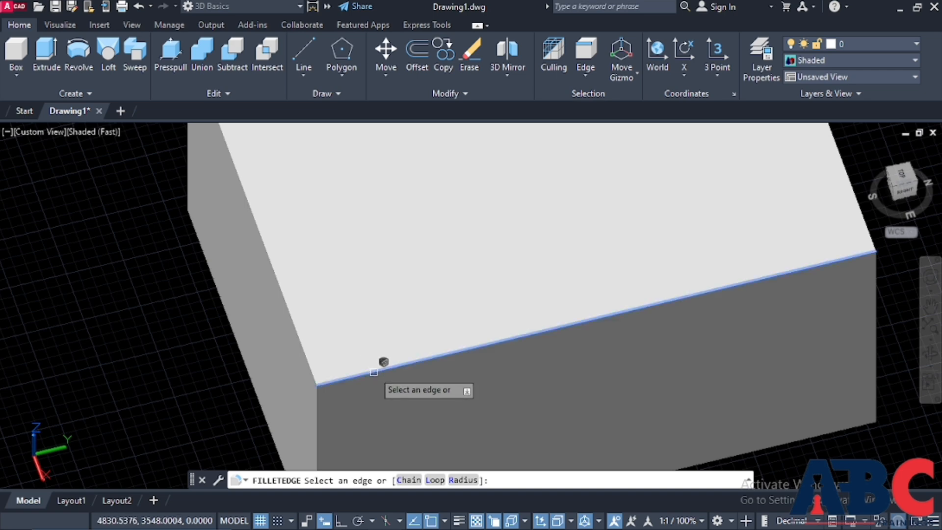
middle_click_drag(385, 372, 511, 341, "shift")
scroll(343, 364, "up", 5)
scroll(437, 387, "up", 6)
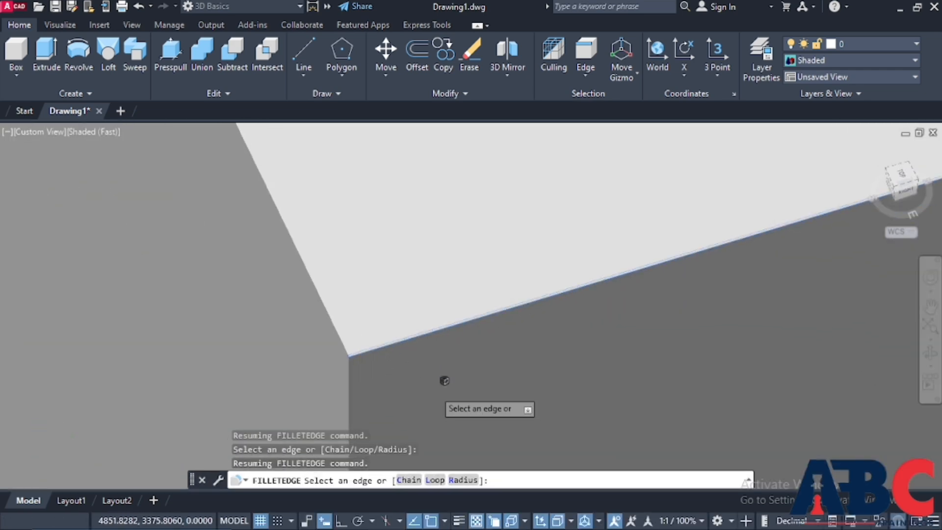
scroll(238, 331, "up", 5)
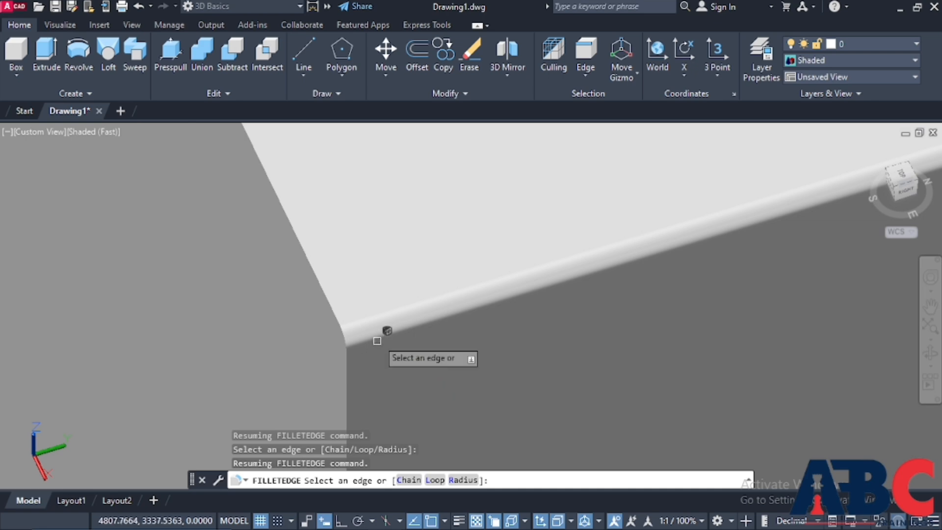
left_click(322, 293)
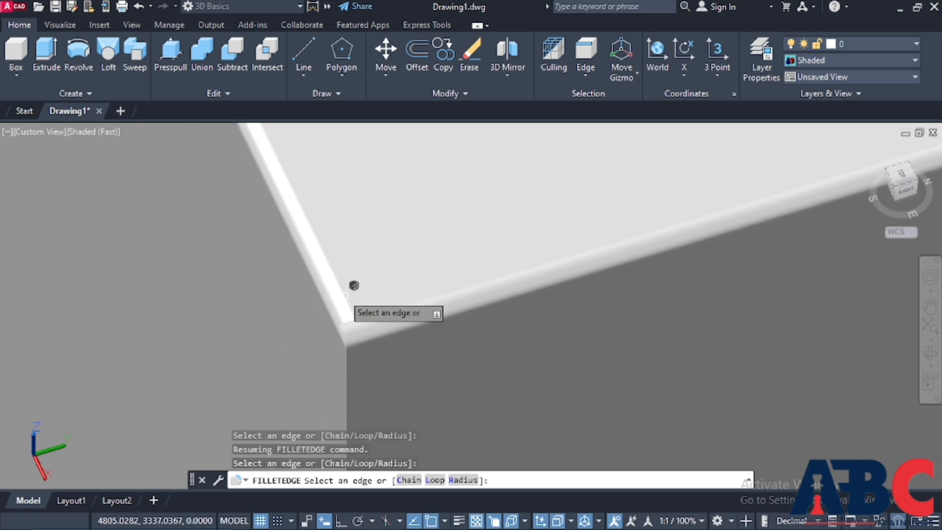
scroll(342, 353, "down", 10)
key("Escape")
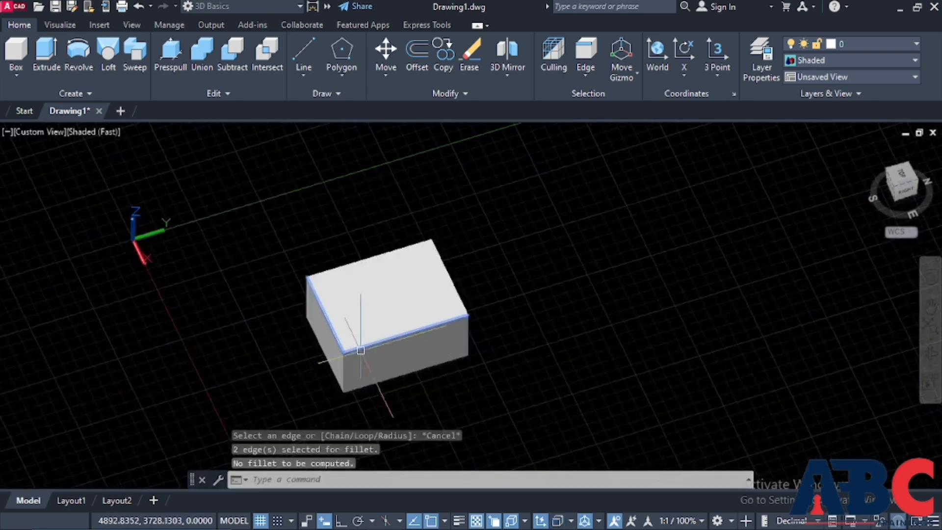
key("Escape")
Delete the box from the drawing
left_click_drag(541, 398, 292, 272)
left_click(586, 407)
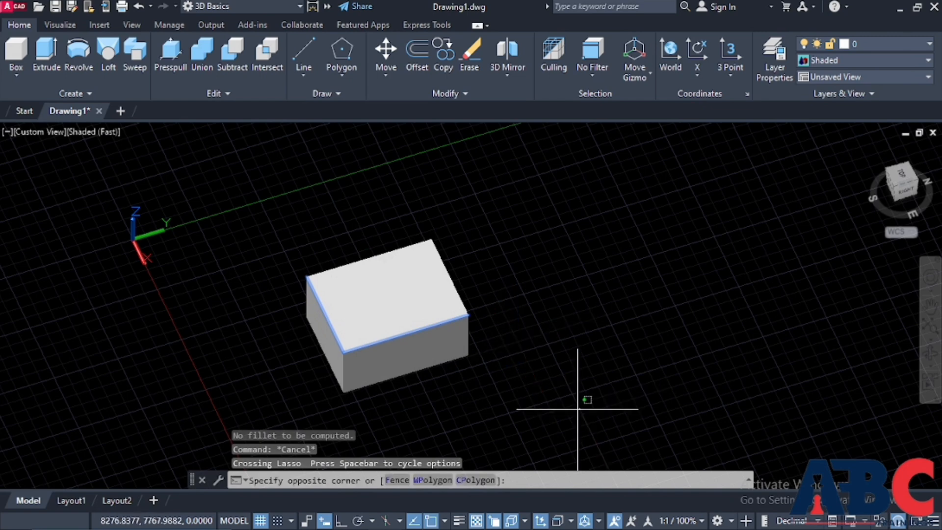
left_click(258, 186)
key("Delete")
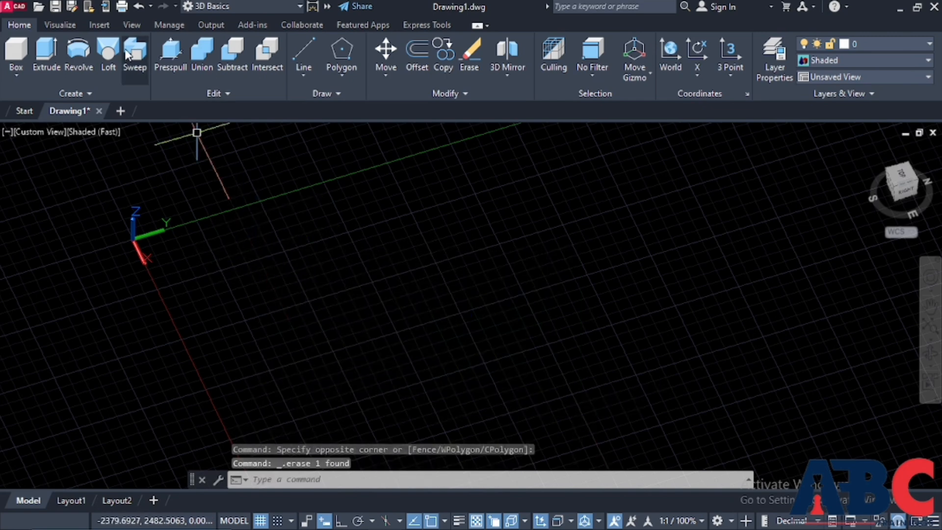
Create a smaller box solid in the empty drawing with the Box tool, picking its corners and height freehand
left_click(16, 49)
left_click(321, 324)
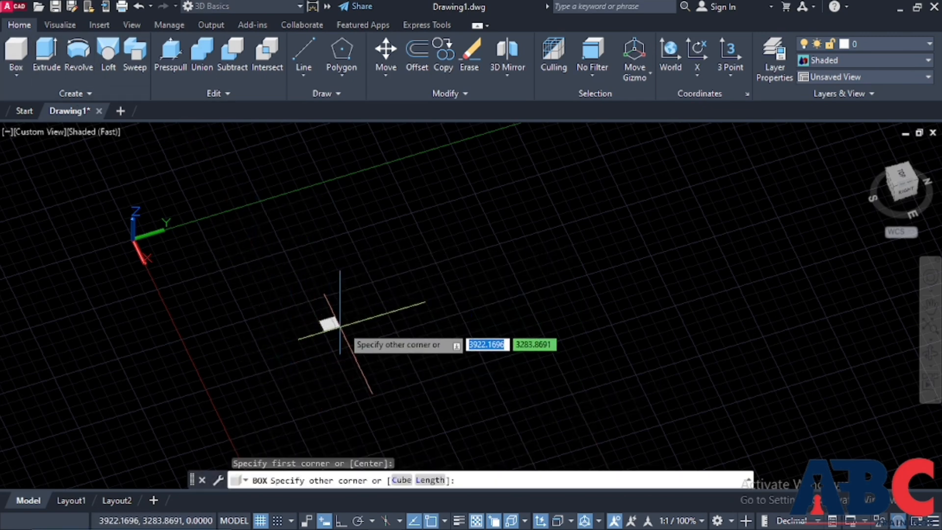
left_click(347, 327)
left_click(349, 316)
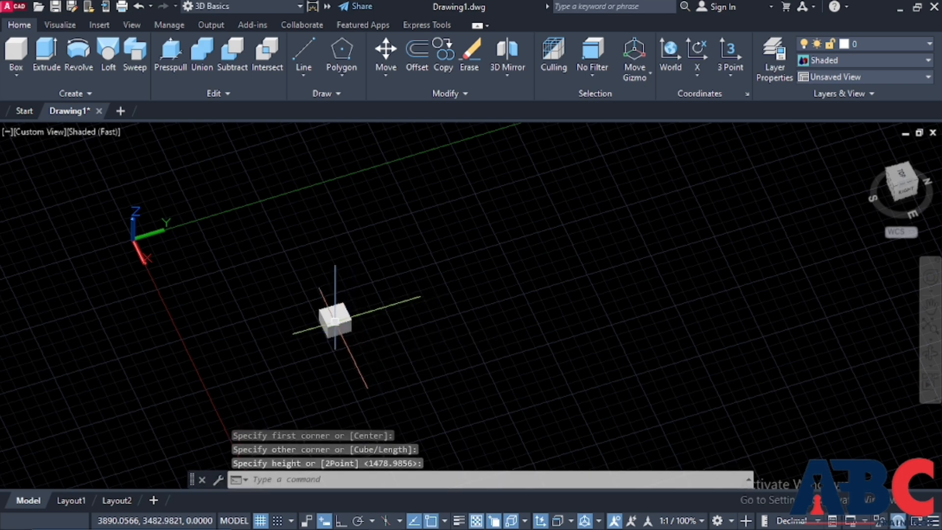
scroll(339, 338, "up", 5)
scroll(324, 236, "down", 5)
scroll(336, 214, "up", 5)
scroll(252, 314, "down", 5)
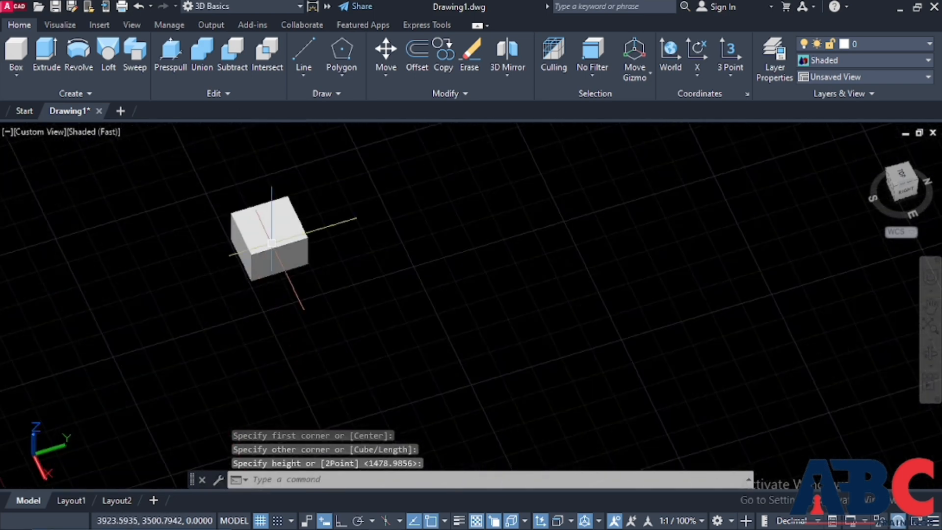
Try Fillet Edge on the small box's side top edge and its adjoining front top edge
scroll(247, 141, "up", 3)
left_click(228, 92)
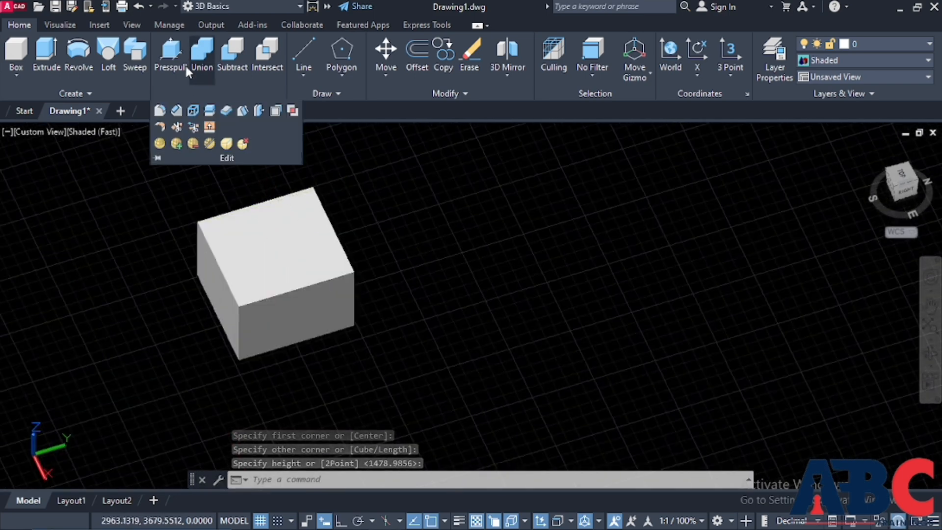
left_click(159, 112)
scroll(213, 255, "up", 5)
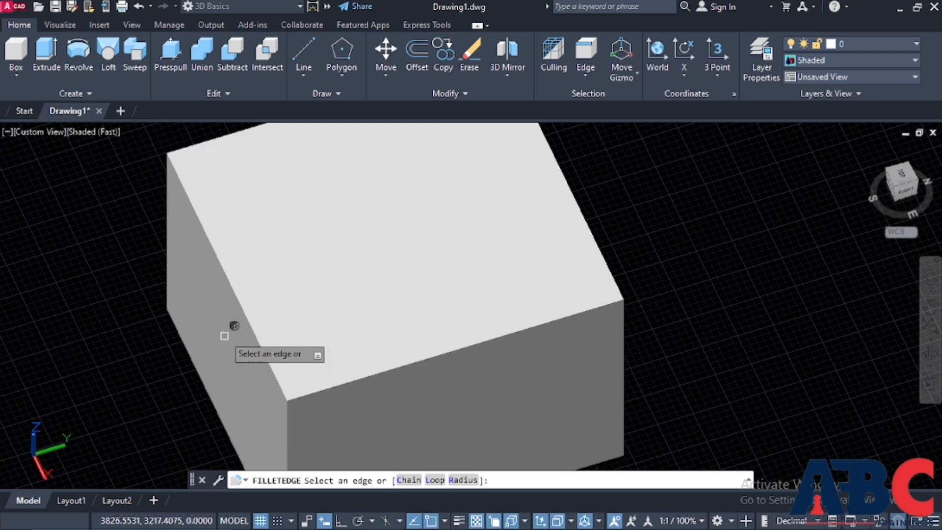
left_click(250, 321)
scroll(295, 382, "up", 6)
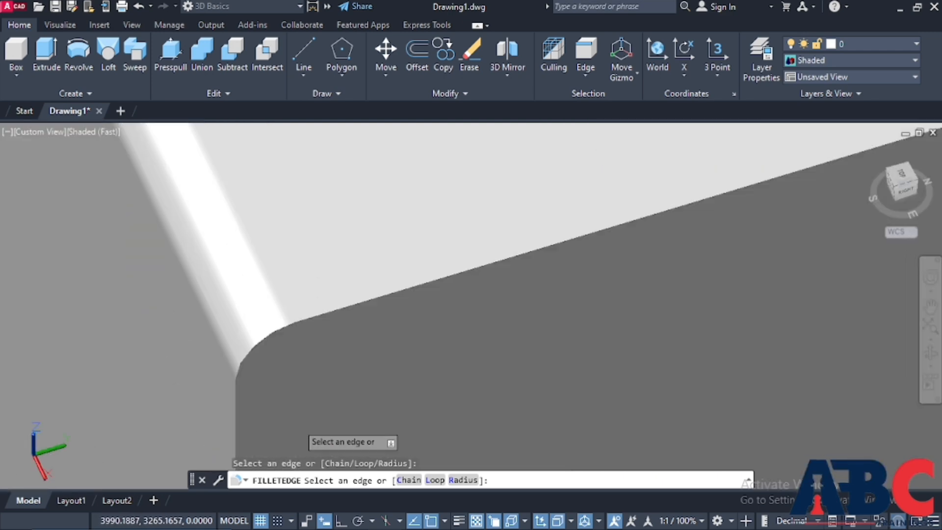
left_click(327, 308)
scroll(304, 352, "down", 2)
scroll(216, 357, "down", 3)
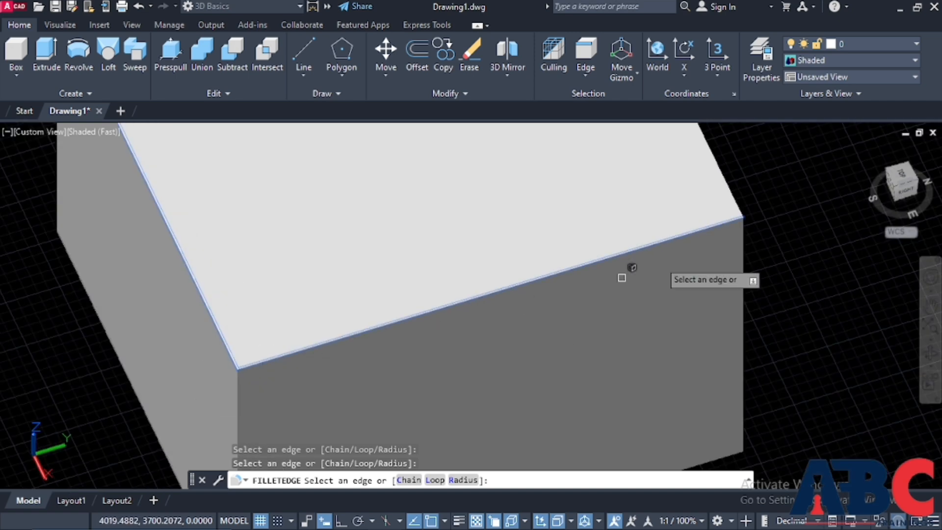
scroll(629, 331, "down", 2)
scroll(697, 235, "down", 4)
scroll(550, 235, "up", 3)
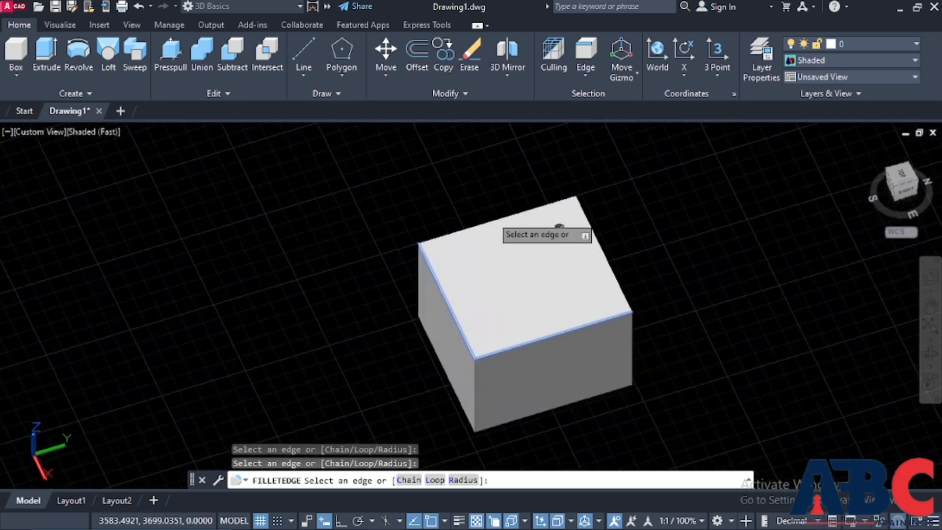
Try Chamfer Edge on the small box's north top edge, at the far end of the front top edge
left_click(229, 95)
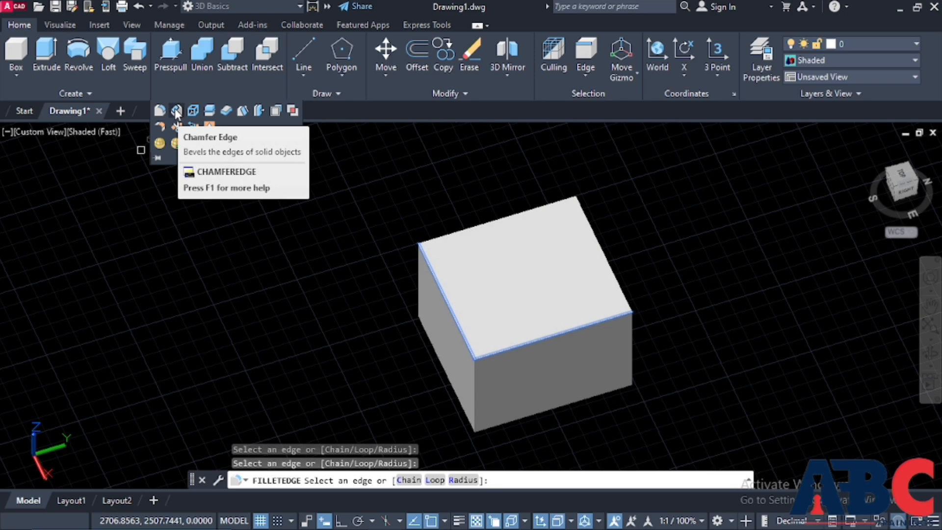
left_click(177, 113)
scroll(662, 275, "up", 5)
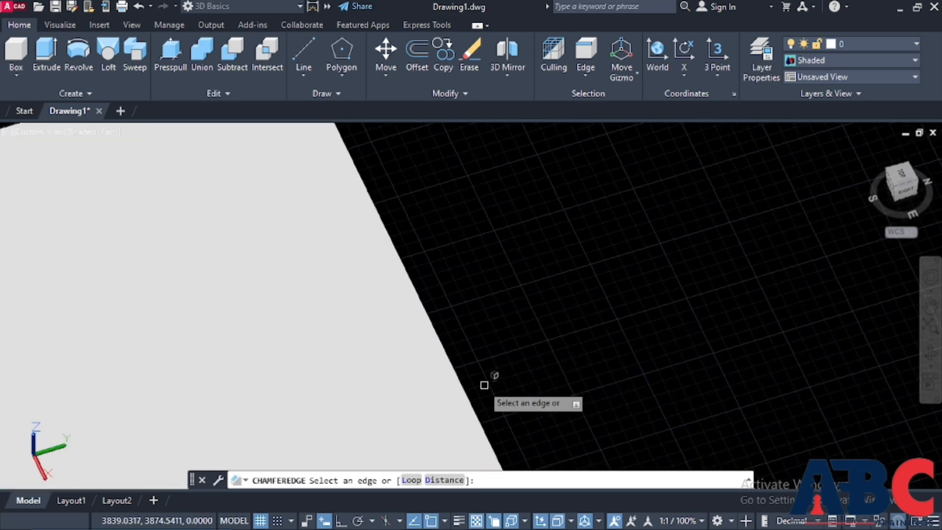
middle_click_drag(584, 376, 477, 345, "shift")
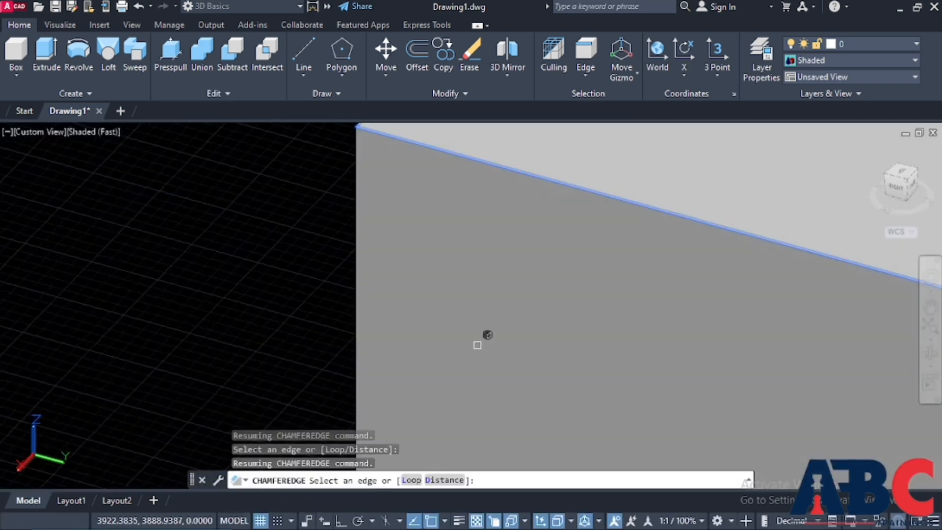
scroll(611, 279, "down", 5)
scroll(578, 322, "up", 8)
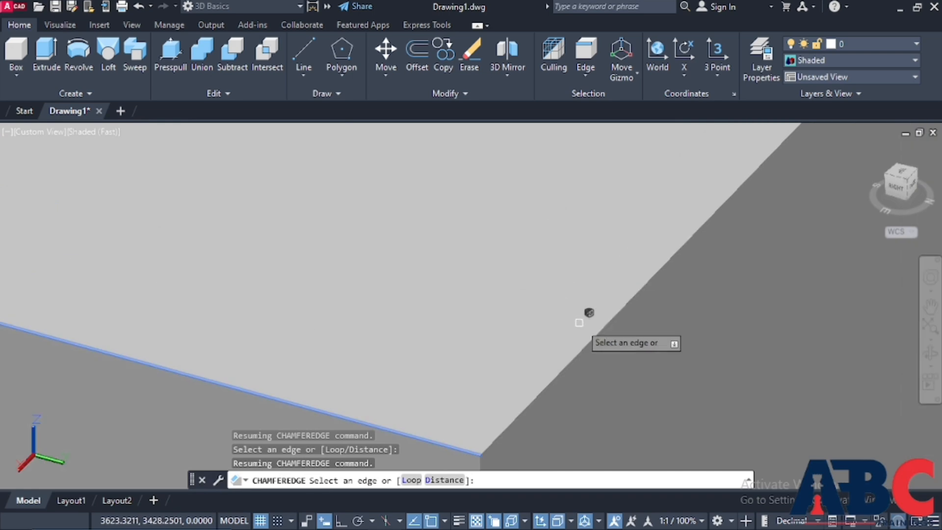
left_click(609, 320)
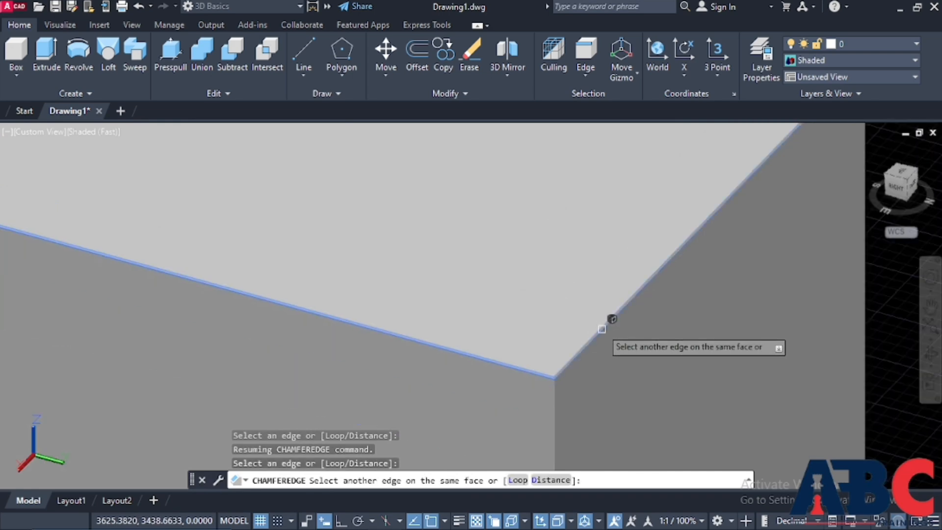
scroll(465, 459, "up", 5)
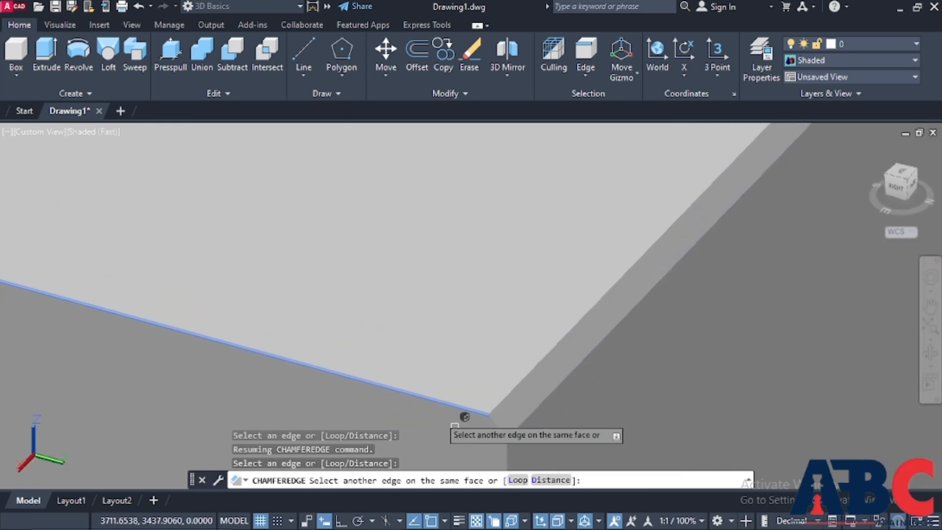
scroll(494, 431, "up", 3)
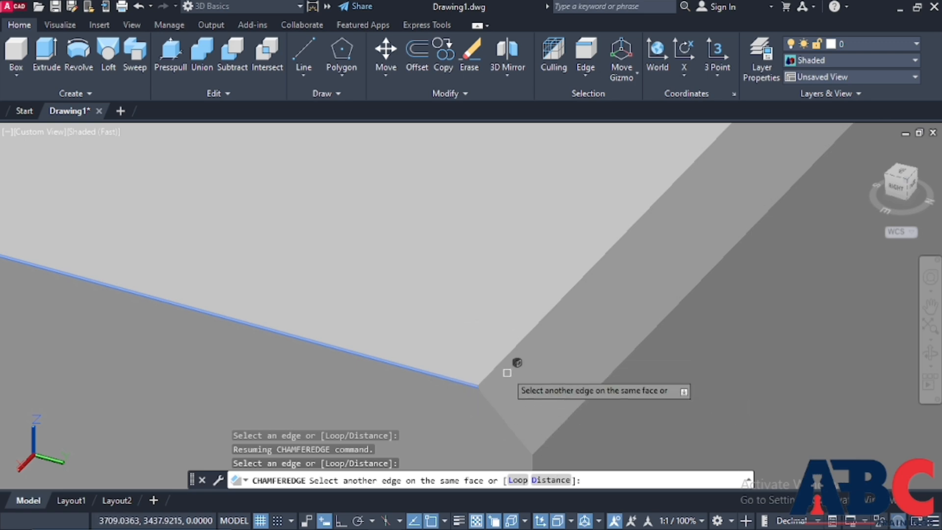
scroll(505, 363, "down", 3)
scroll(498, 363, "down", 5)
mouse_move(515, 380)
middle_mouse_down("shift")
mouse_move(574, 320)
mouse_move(510, 390)
middle_mouse_up("shift")
scroll(452, 365, "up", 6)
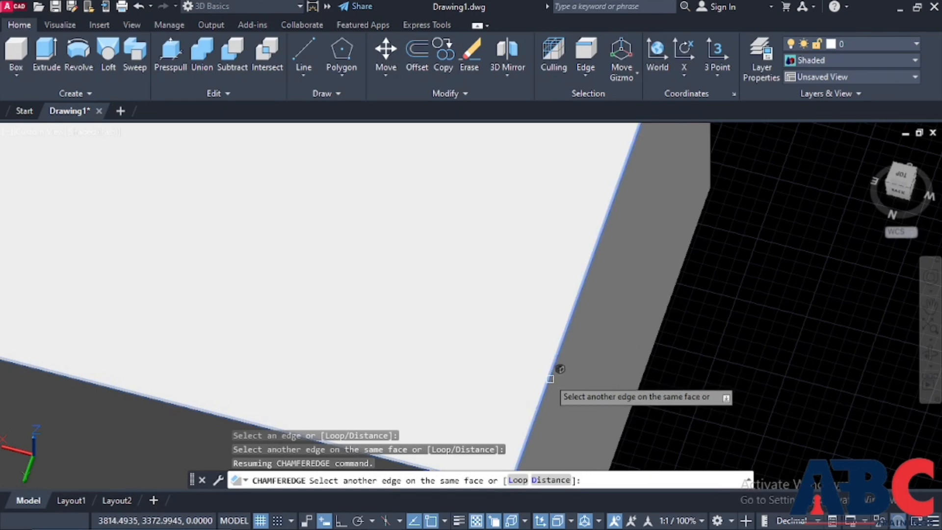
scroll(532, 337, "down", 8)
key("Escape")
scroll(511, 301, "up", 4)
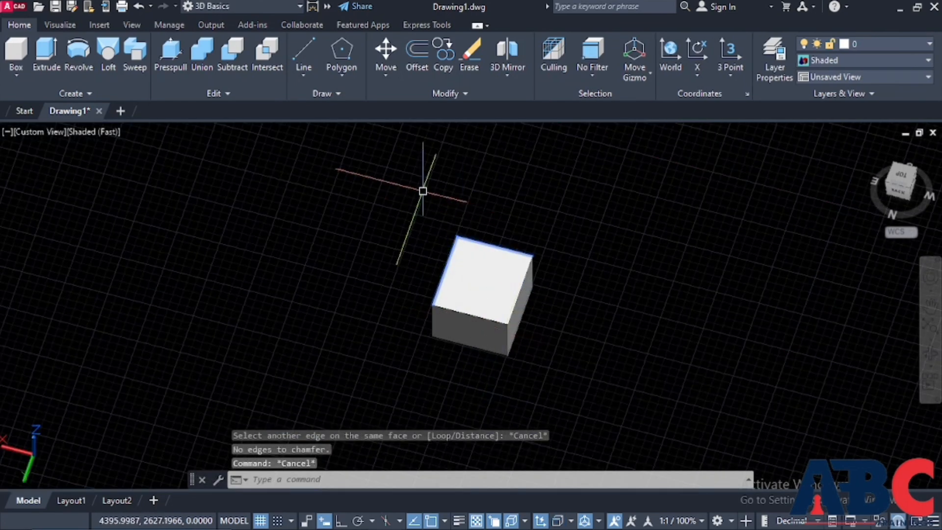
Create another, much smaller rectangular box in the empty area beside the existing box, its length about twice its depth
left_click(17, 54)
scroll(150, 277, "up", 4)
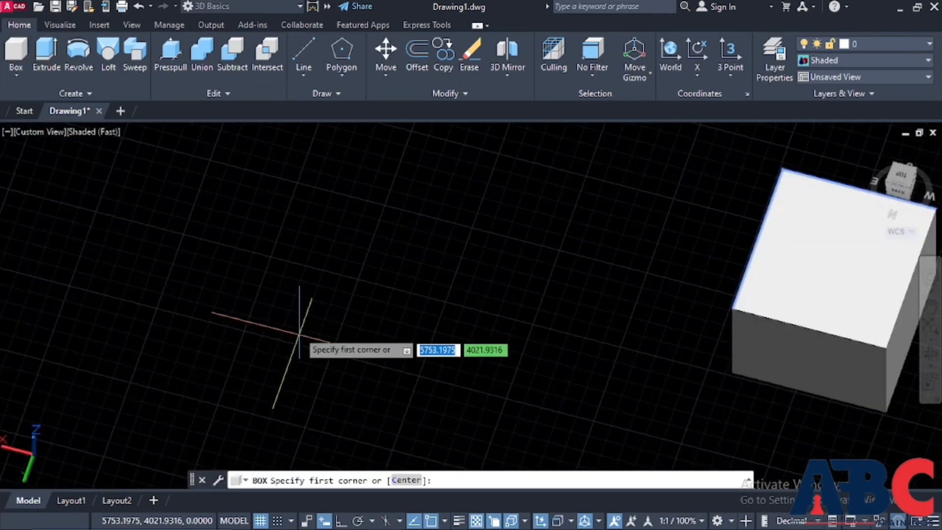
left_click(303, 335)
left_click(306, 337)
left_click(304, 333)
scroll(299, 328, "up", 12)
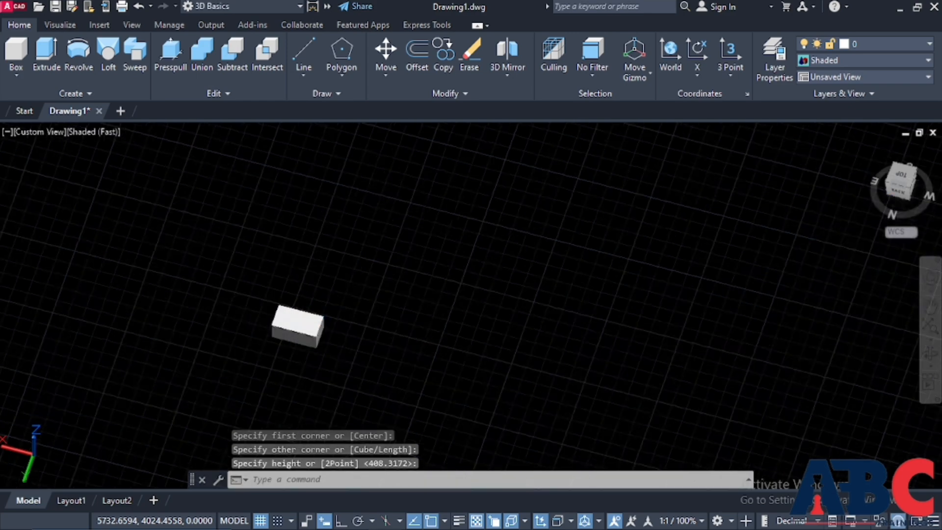
scroll(293, 322, "down", 5)
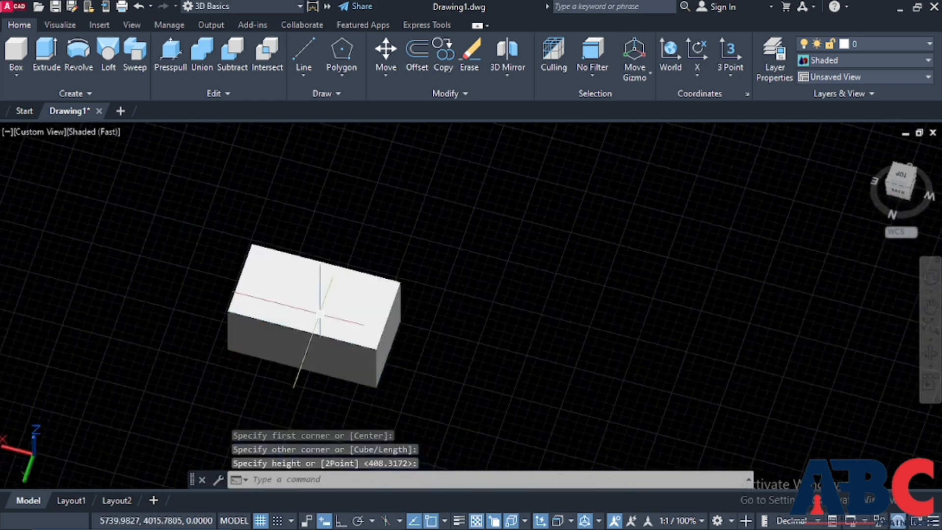
Try Fillet Edge on the long front top edge of the new box
left_click(215, 94)
left_click(185, 127)
scroll(339, 351, "up", 3)
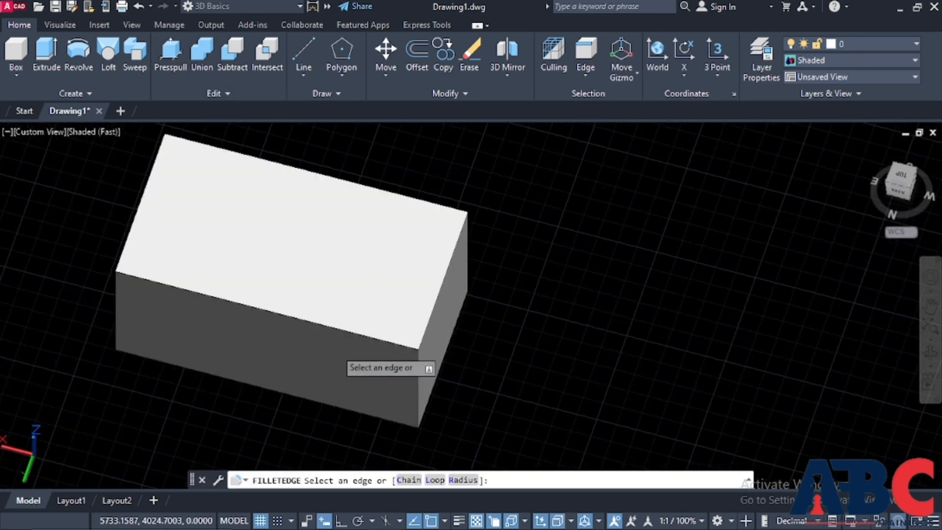
scroll(348, 334, "up", 2)
left_click(351, 309)
scroll(353, 314, "up", 5)
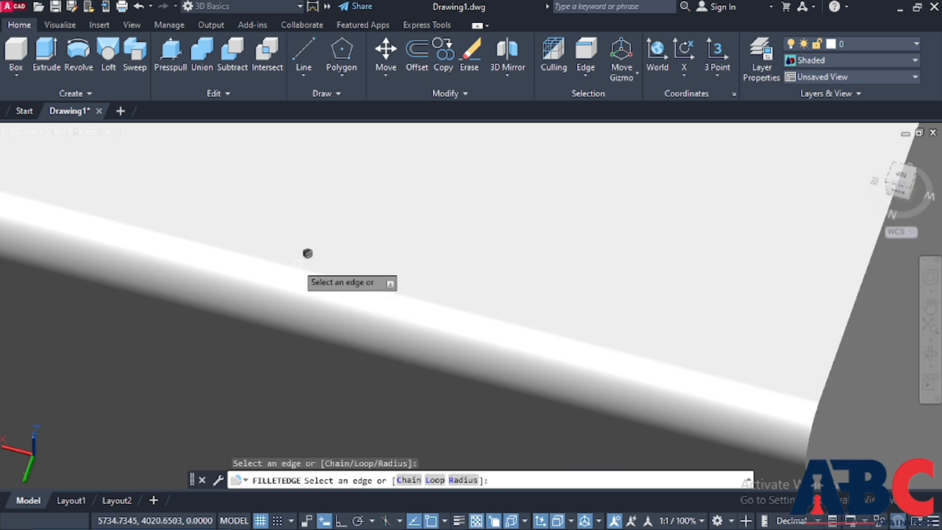
scroll(308, 253, "down", 4)
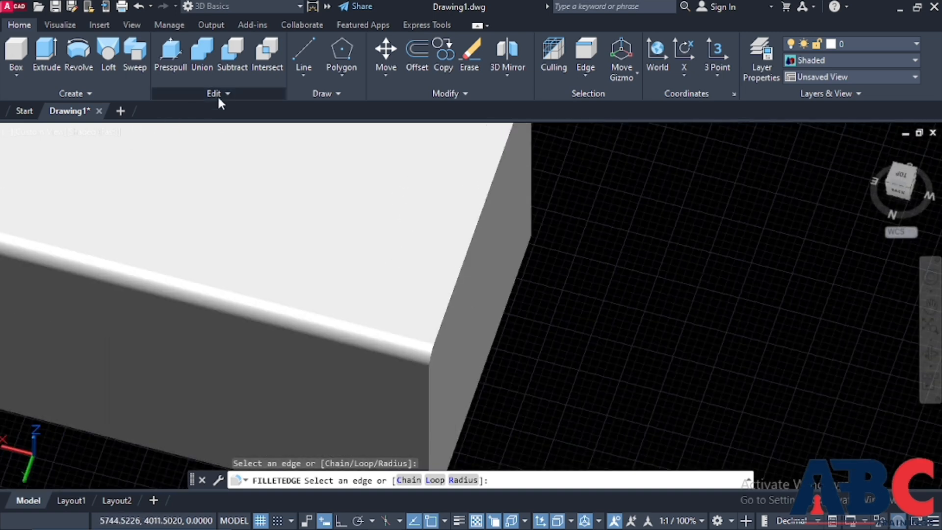
Try Chamfer Edge on the small box's short west top edge, adjoining the long front top edge
left_click(217, 95)
left_click(178, 112)
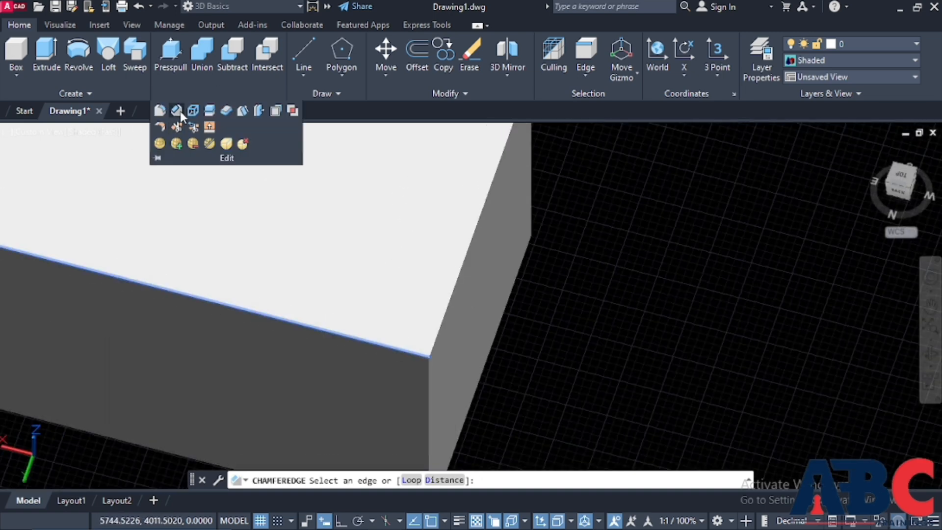
scroll(484, 225, "up", 4)
left_click(453, 278)
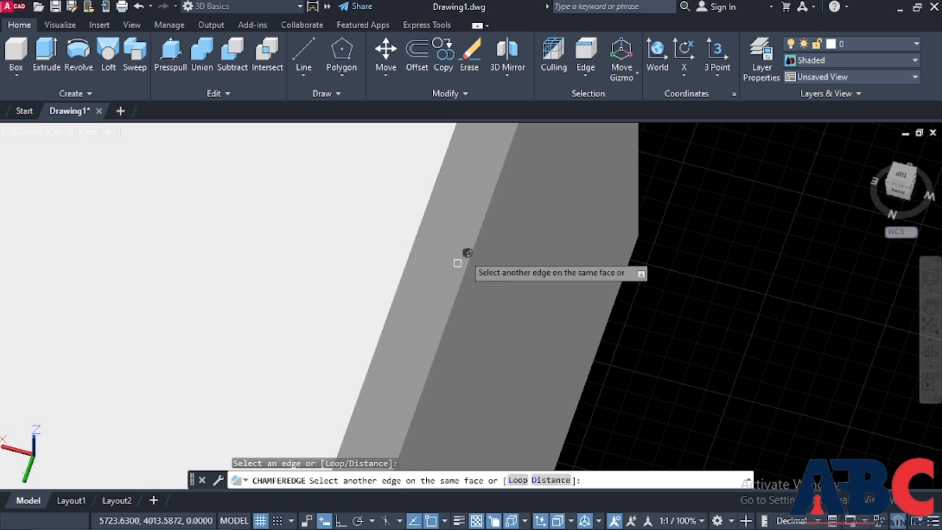
scroll(471, 313, "down", 4)
scroll(464, 363, "up", 4)
scroll(463, 357, "down", 4)
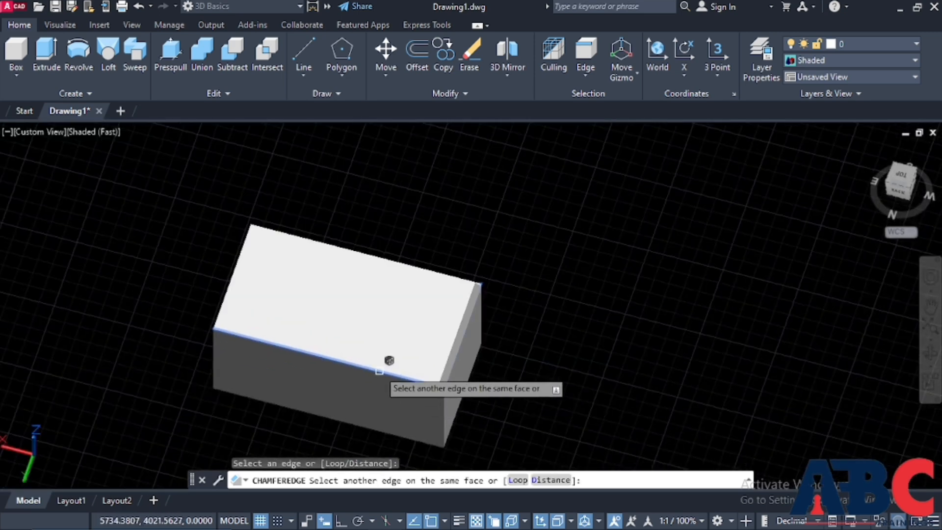
Try Fillet Edge on the box's opposite short top edge, on the east side
middle_click_drag(389, 360, 284, 332, "shift")
scroll(275, 339, "up", 4)
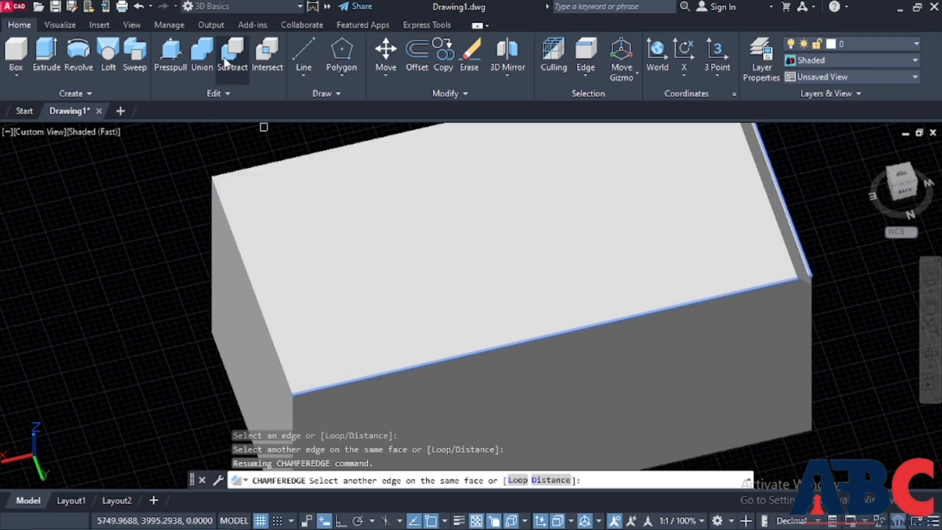
left_click(219, 93)
left_click(159, 110)
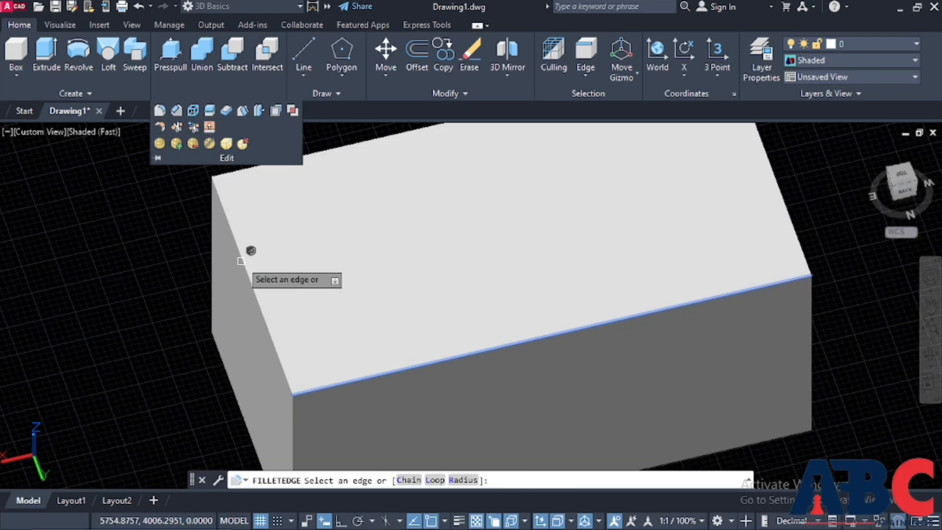
left_click(241, 260)
scroll(314, 358, "down", 3)
key("Escape")
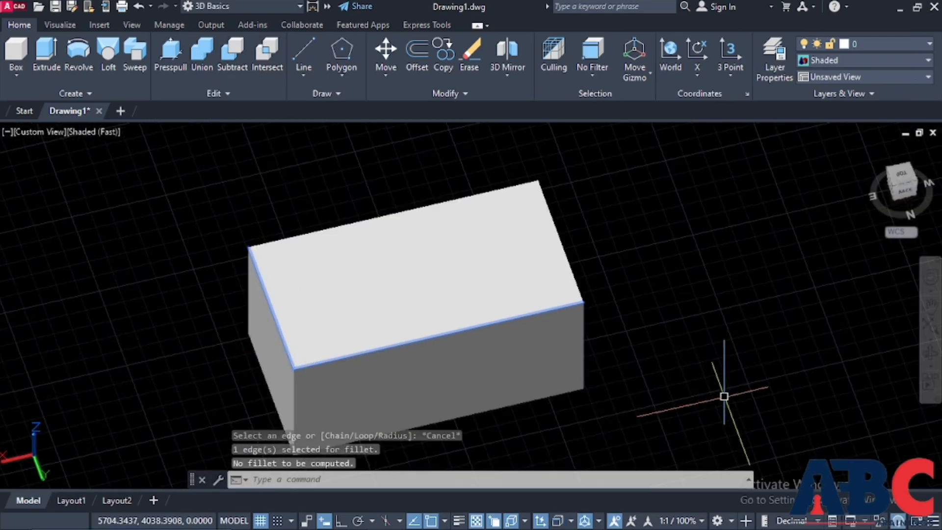
Delete the small box from the drawing
mouse_move(745, 404)
left_mouse_down()
mouse_move(525, 358)
mouse_move(315, 211)
mouse_move(316, 252)
left_mouse_up()
scroll(594, 360, "down", 3)
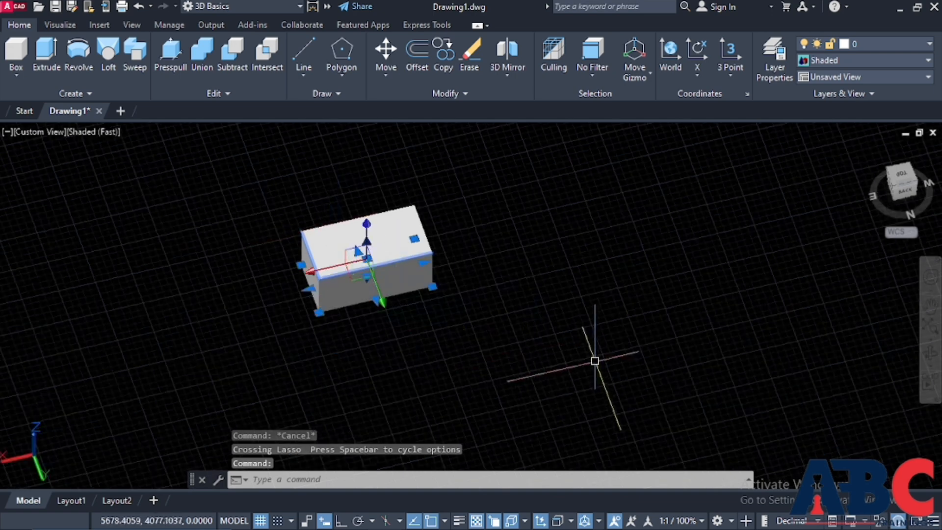
key("Delete")
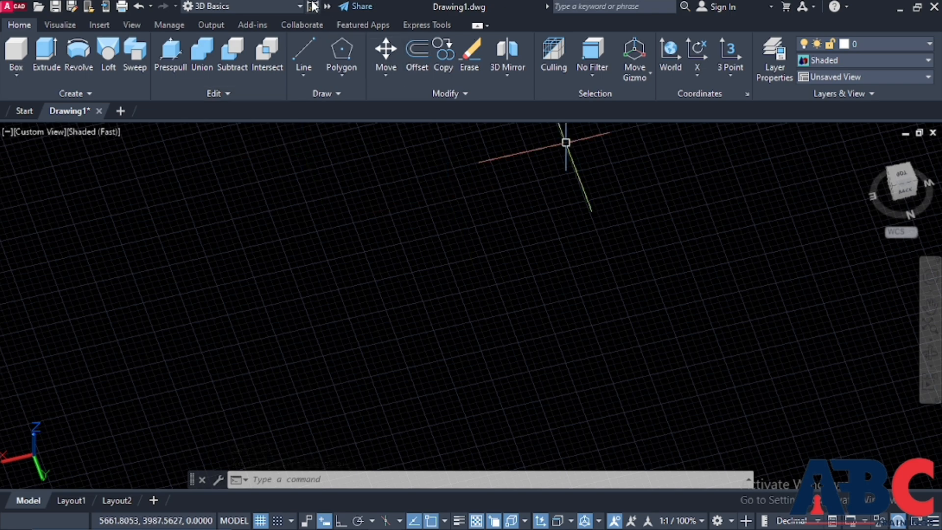
Switch the workspace from 3D Basics to 3D Modeling
left_click(296, 5)
left_click(215, 50)
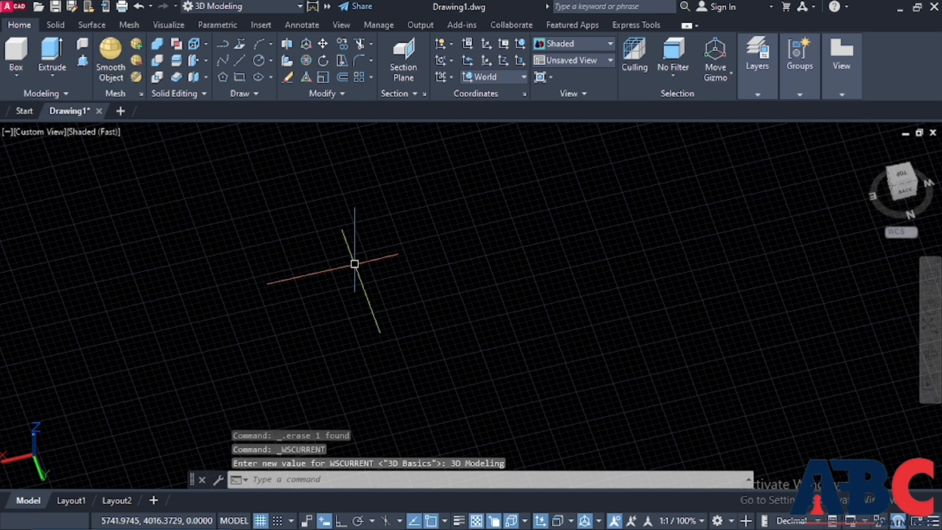
type("re")
key("Escape")
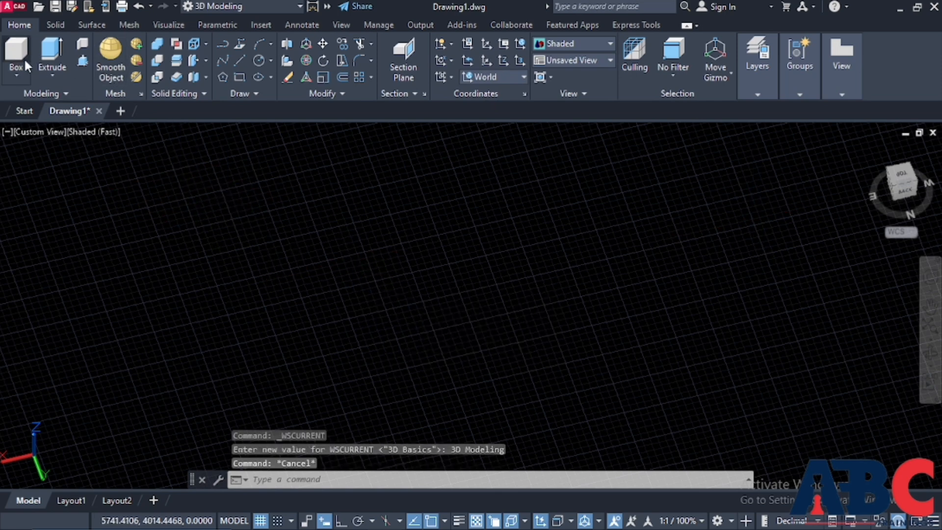
left_click(51, 54)
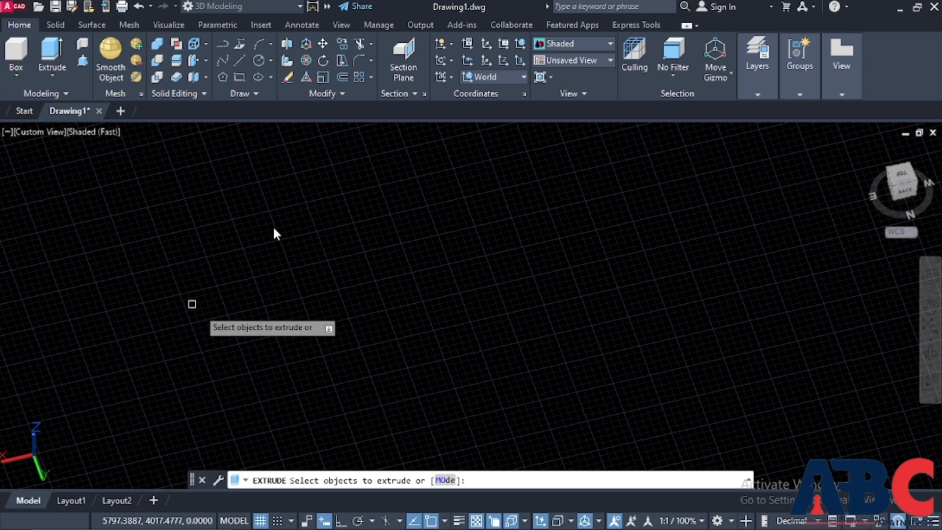
key("Escape")
Draw a rectangle with the RECTANG command in the middle of the empty drawing area, somewhat longer than deep
type("re")
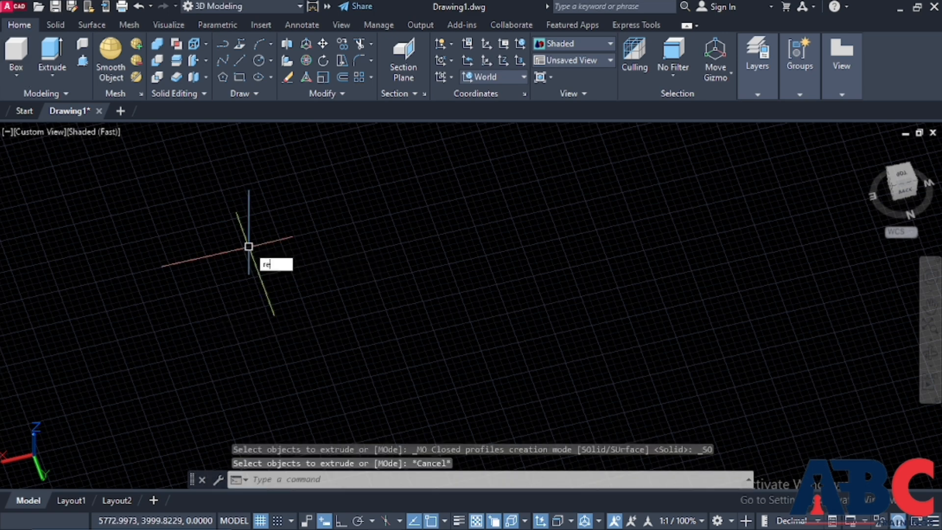
type("c")
left_click(301, 302)
left_click(321, 248)
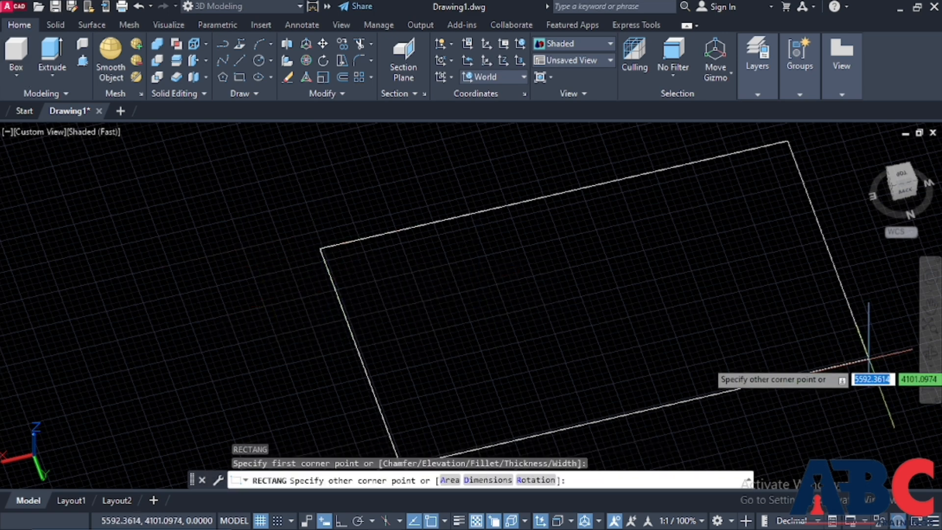
left_click(638, 344)
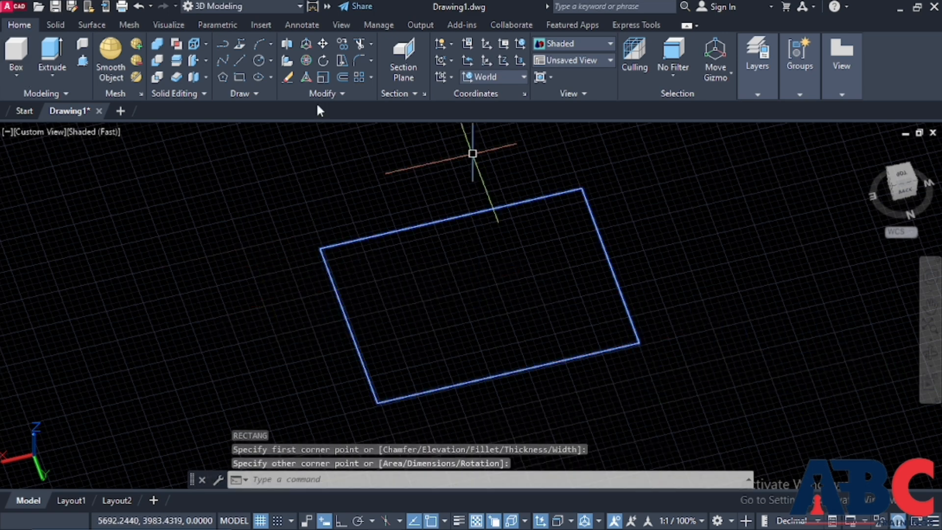
Extrude the rectangle upward into a solid block, accepting the default height of 17.6185
left_click(43, 55)
left_click(509, 373)
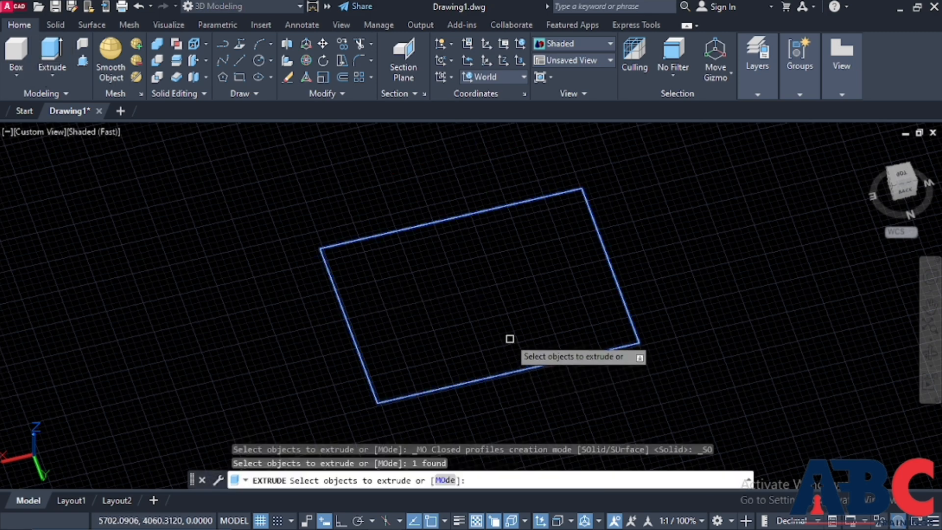
key("Return")
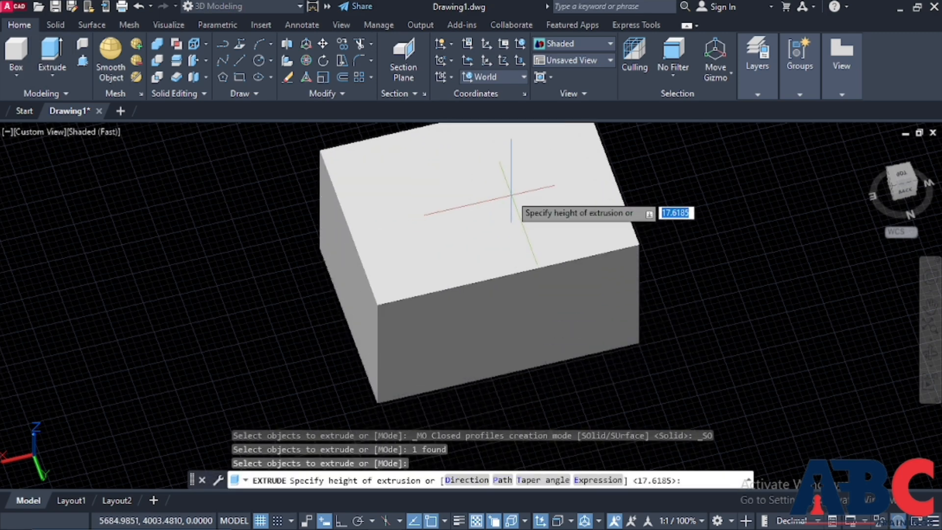
key("Return")
scroll(425, 354, "down", 5)
scroll(425, 354, "up", 2)
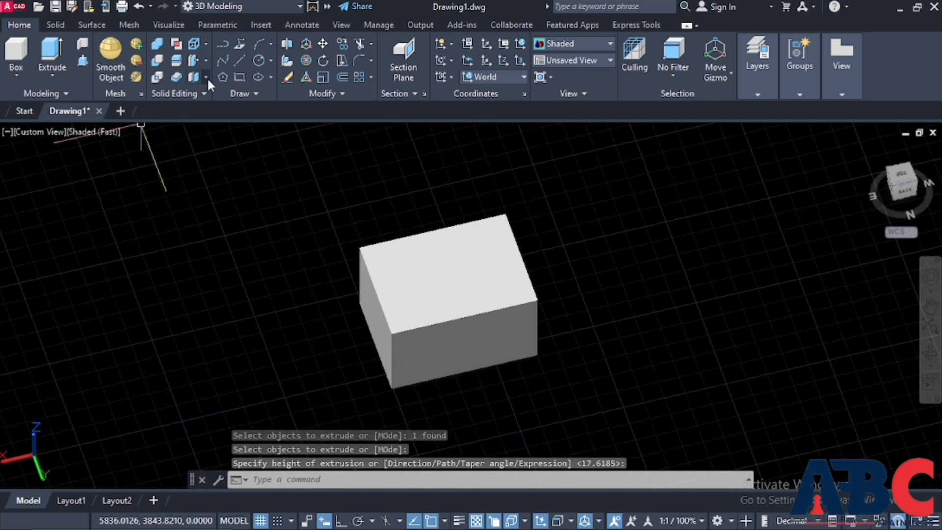
Shell the block with its top face removed and a shell offset distance of 2
left_click(205, 77)
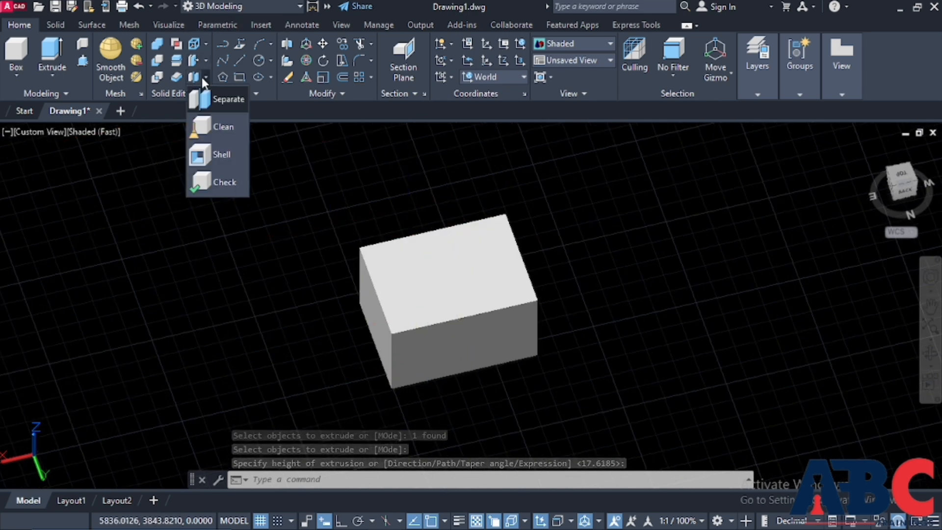
left_click(225, 154)
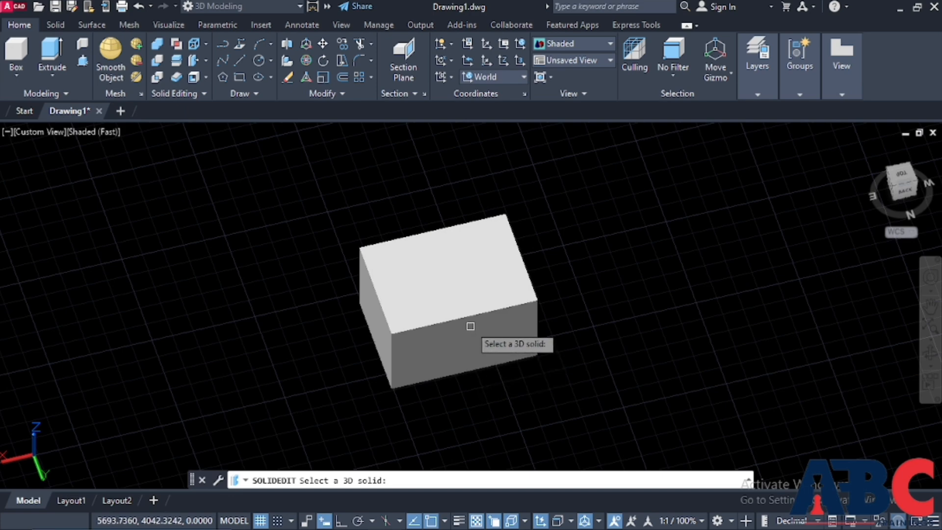
left_click(447, 349)
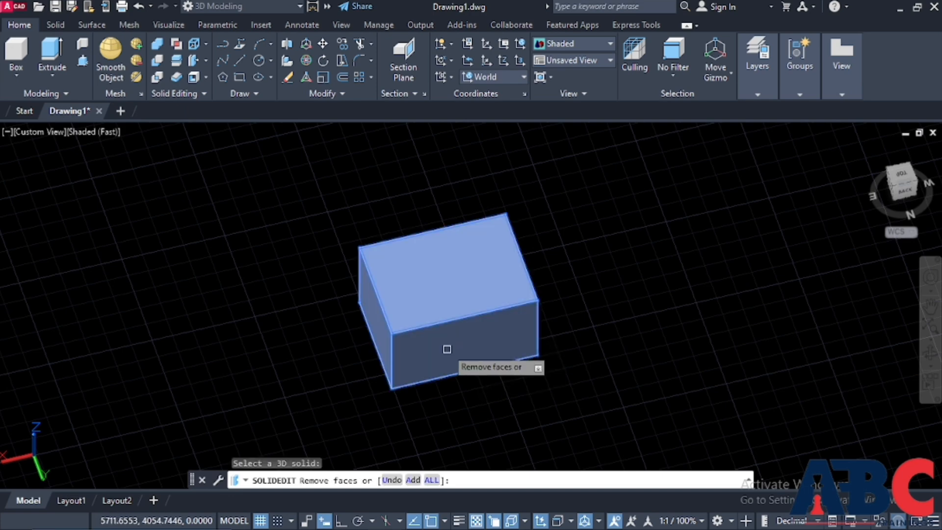
left_click(452, 295)
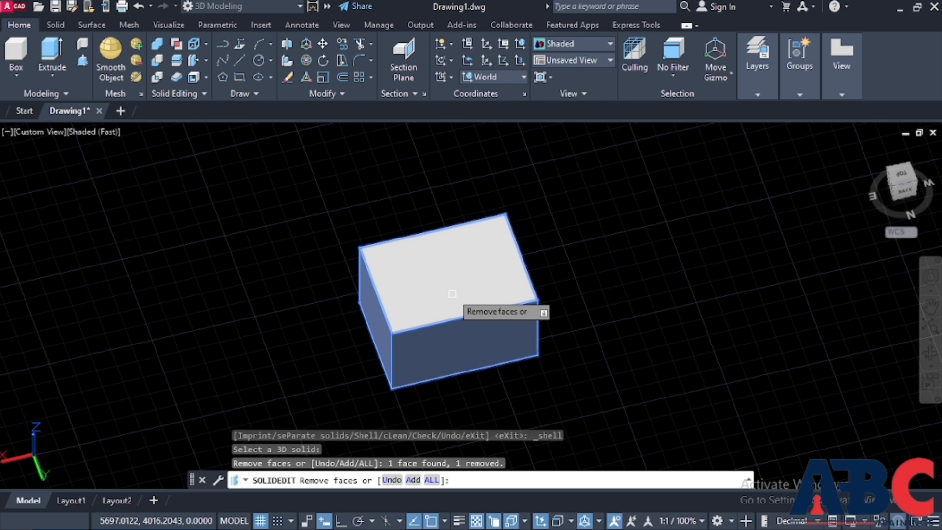
key("Return")
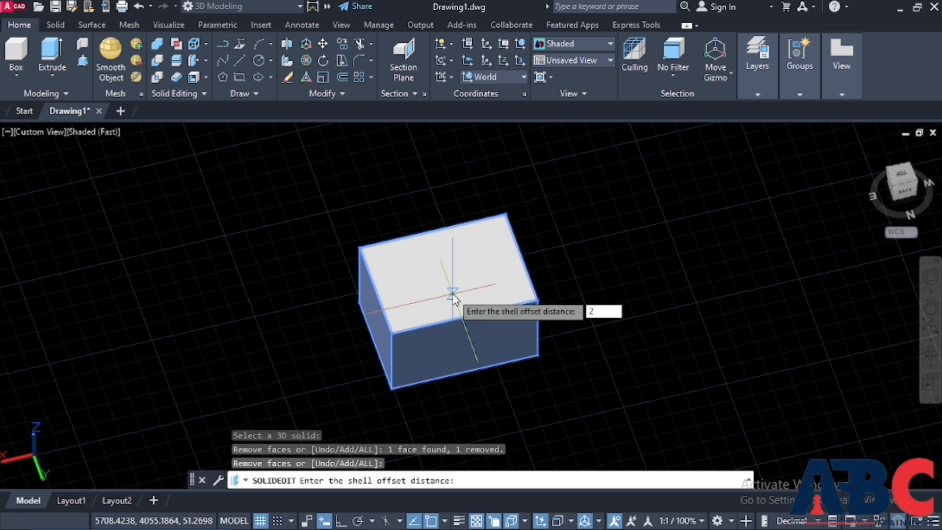
key("Return")
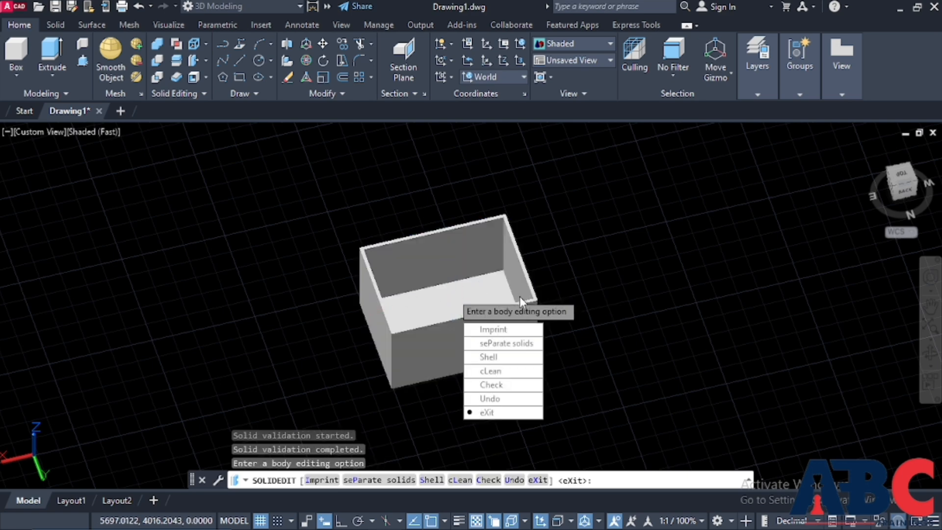
key("Escape")
Examine the hollowed box's wall thickness, floor and open top from several viewing angles
scroll(511, 282, "up", 3)
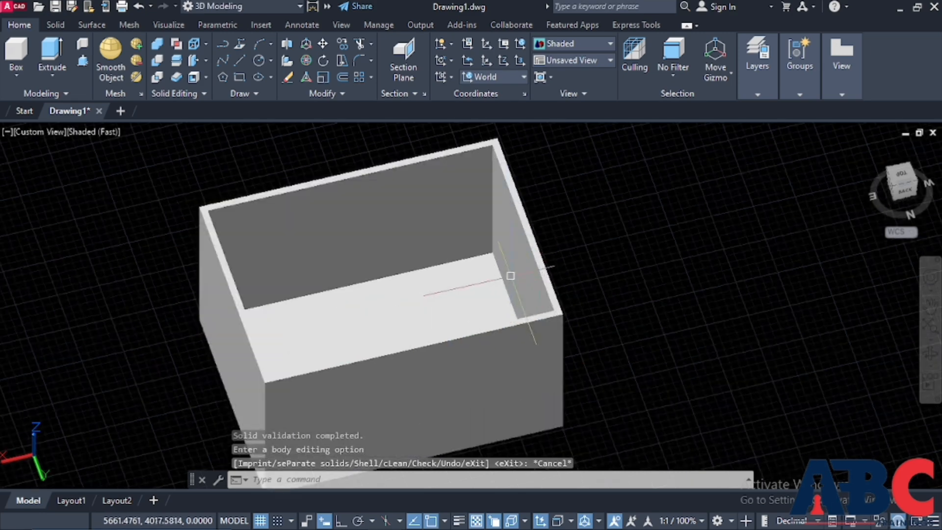
scroll(513, 209, "up", 2)
scroll(500, 373, "down", 3)
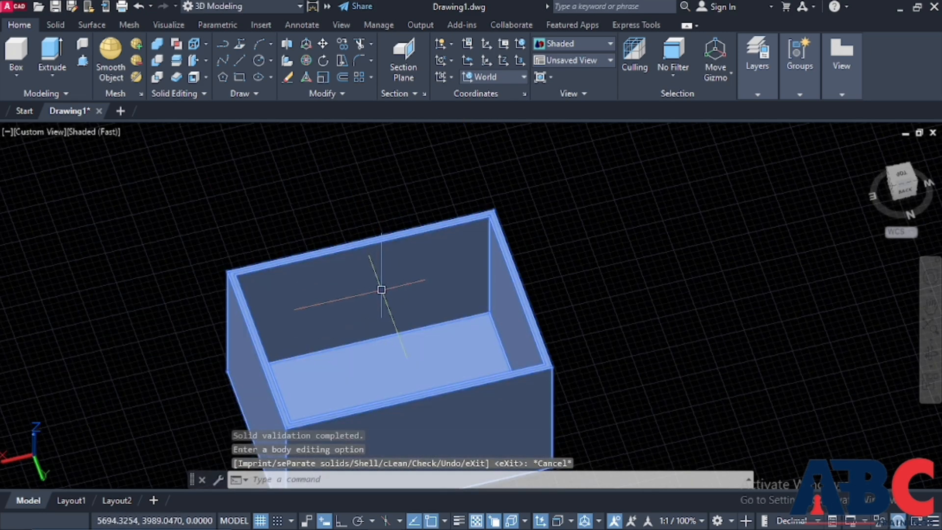
middle_click_drag(381, 290, 450, 314, "shift")
scroll(434, 271, "down", 3)
scroll(451, 319, "down", 4)
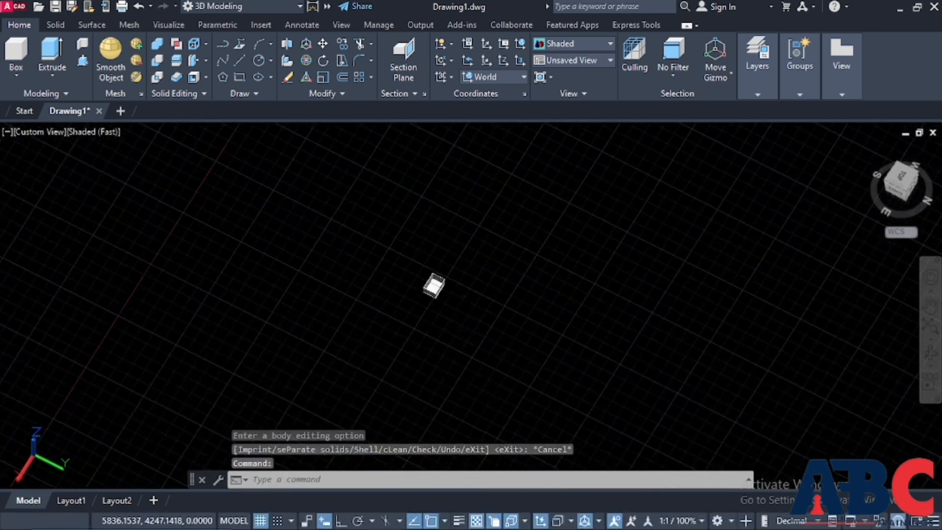
scroll(426, 277, "up", 10)
left_click_drag(427, 344, 410, 337, "shift")
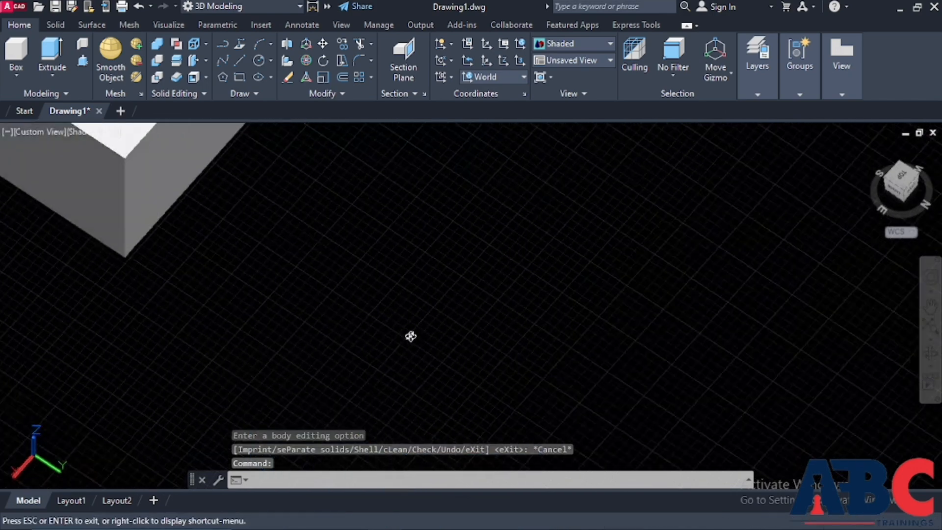
middle_click_drag(410, 337, 414, 342, "shift")
scroll(445, 368, "down", 3)
middle_click_drag(309, 217, 260, 152, "shift")
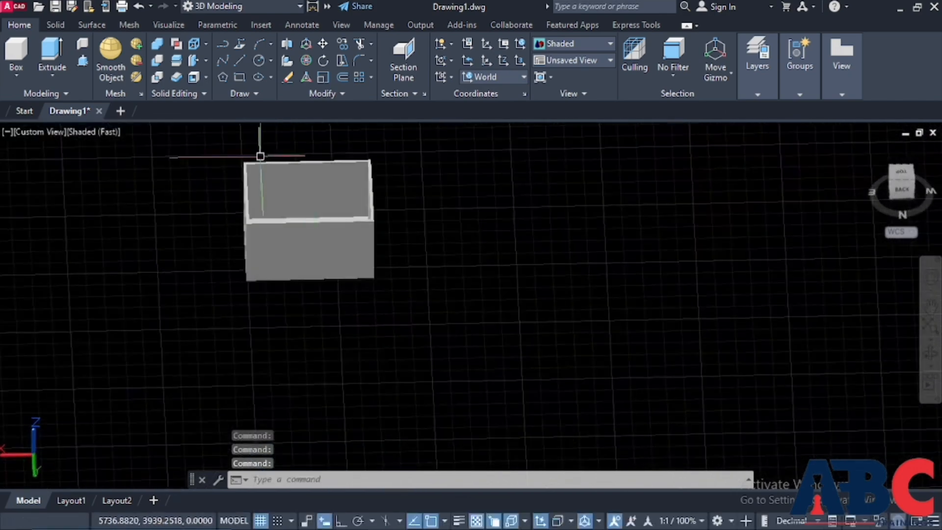
scroll(261, 151, "up", 3)
scroll(293, 211, "down", 2)
middle_click_drag(292, 210, 248, 273, "shift")
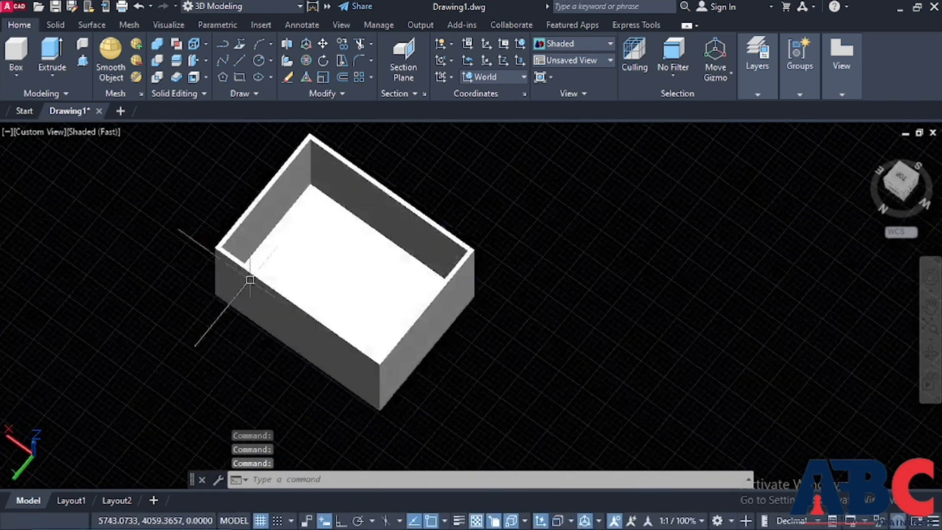
scroll(238, 272, "down", 2)
scroll(262, 271, "up", 3)
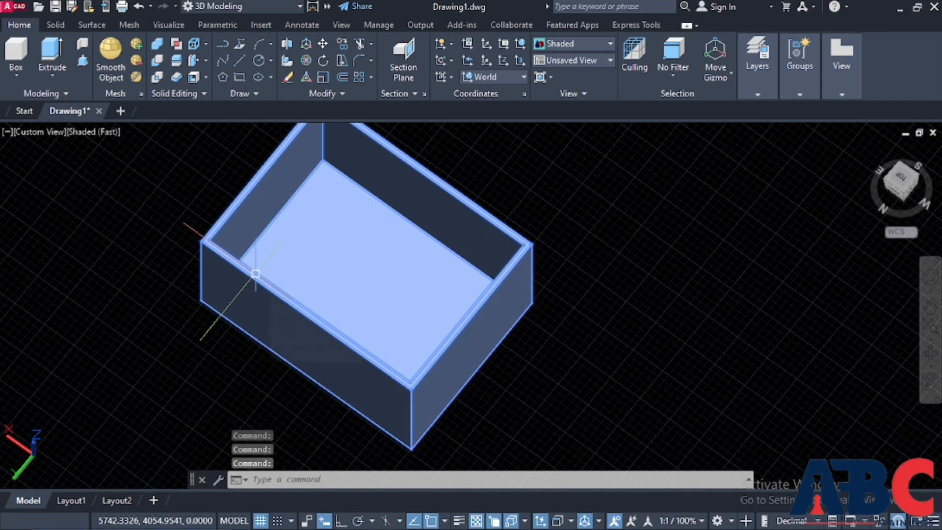